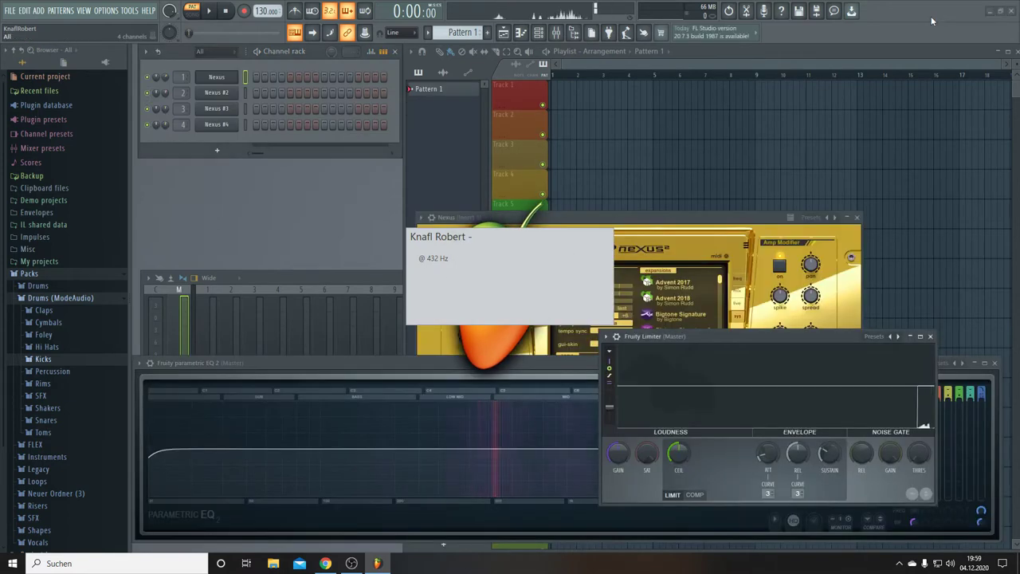
Open the first Nexus channel's plugin and set the project tempo to 85 BPM.
left_click(217, 77)
left_click(222, 77)
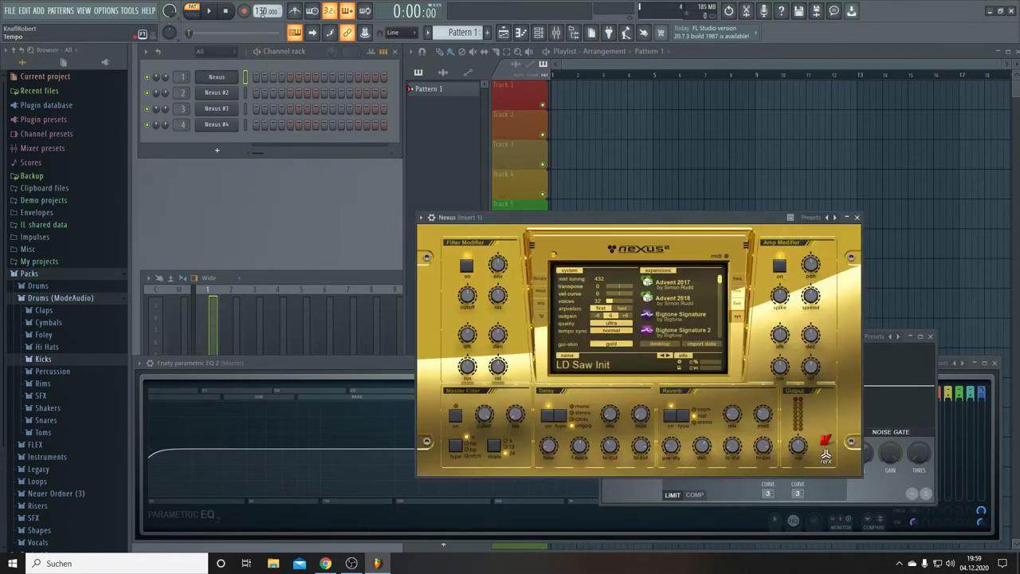
left_click_drag(263, 12, 263, 22)
Load the LP Bodhran Loops preset from the XP Hlw Prcn Lps category in the first Nexus.
left_click(539, 281)
left_click_drag(580, 220, 610, 101)
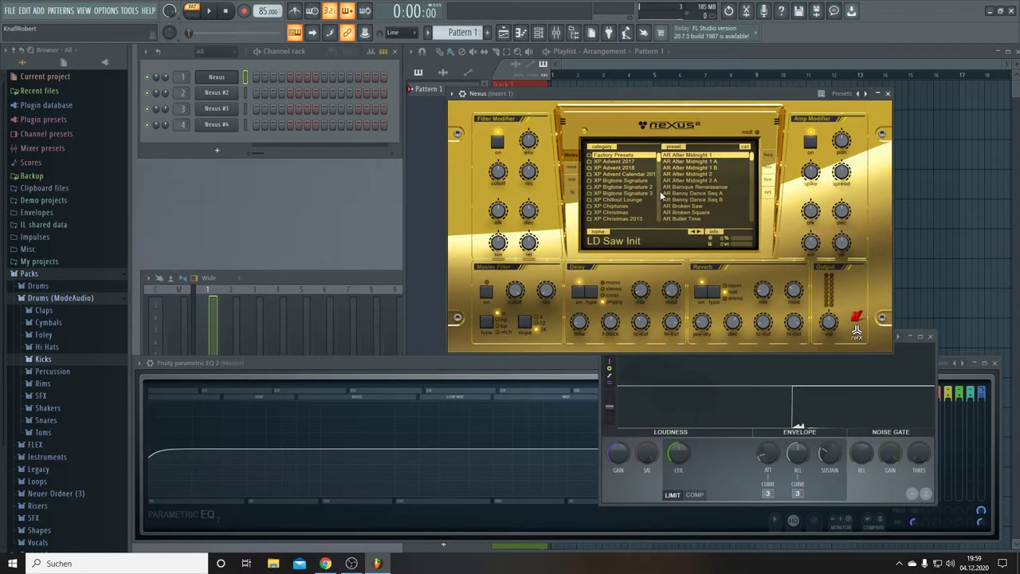
scroll(654, 184, "down", 4)
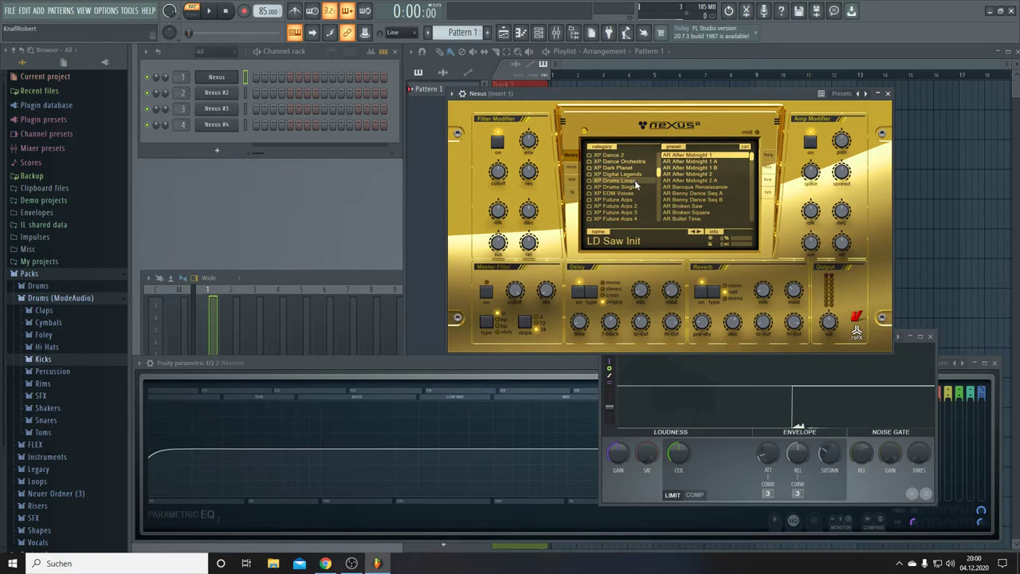
scroll(635, 184, "down", 3)
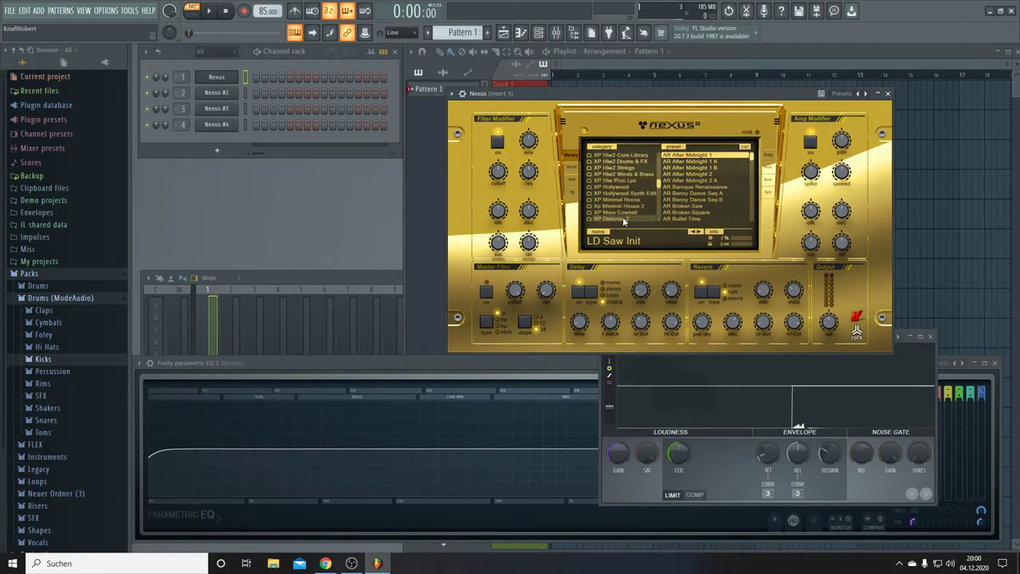
left_click(632, 179)
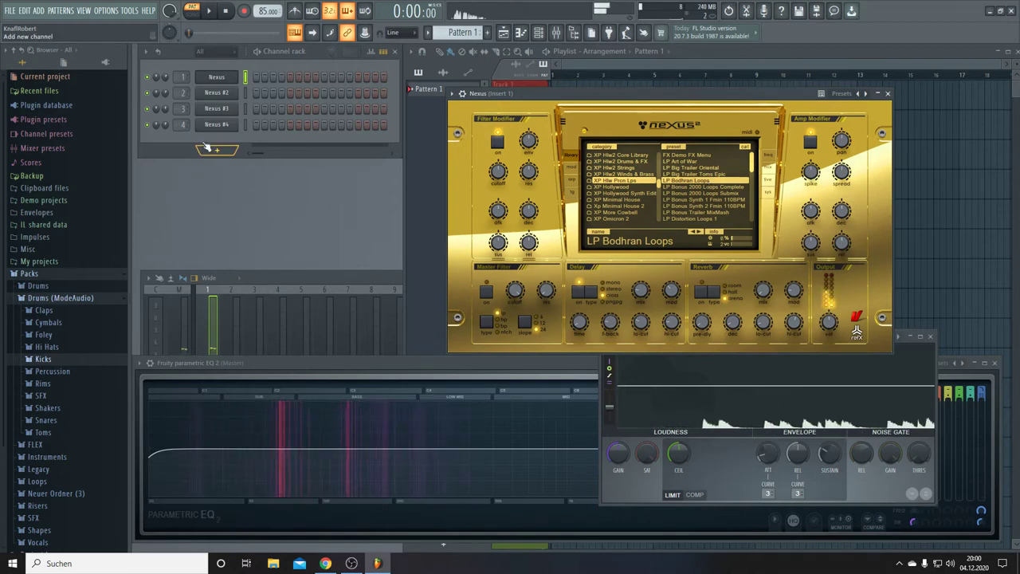
In the first Nexus channel's piano roll, add a C3 note at bar 1 and lengthen it to four bars.
right_click(230, 77)
left_click(255, 77)
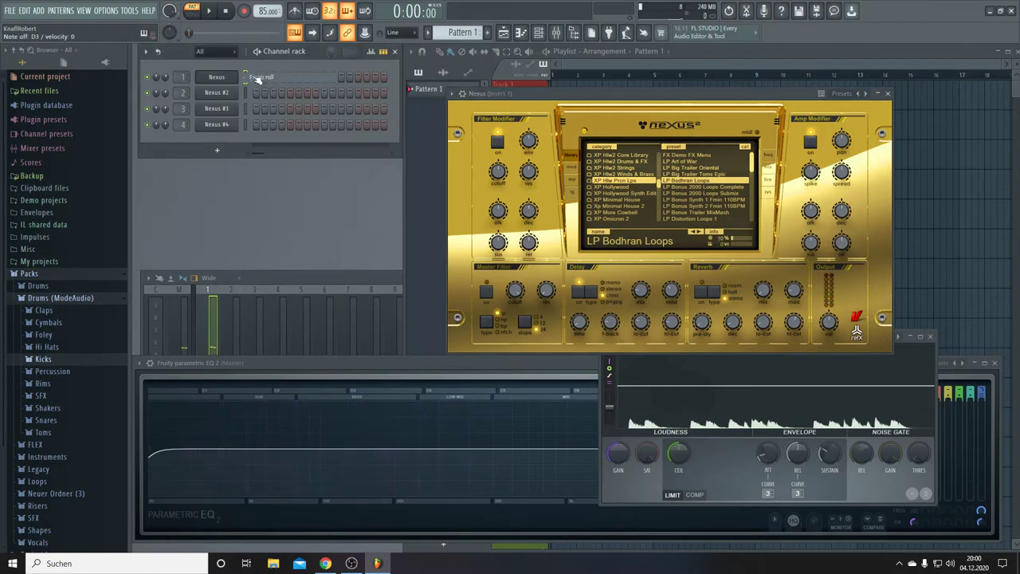
scroll(576, 230, "down", 5)
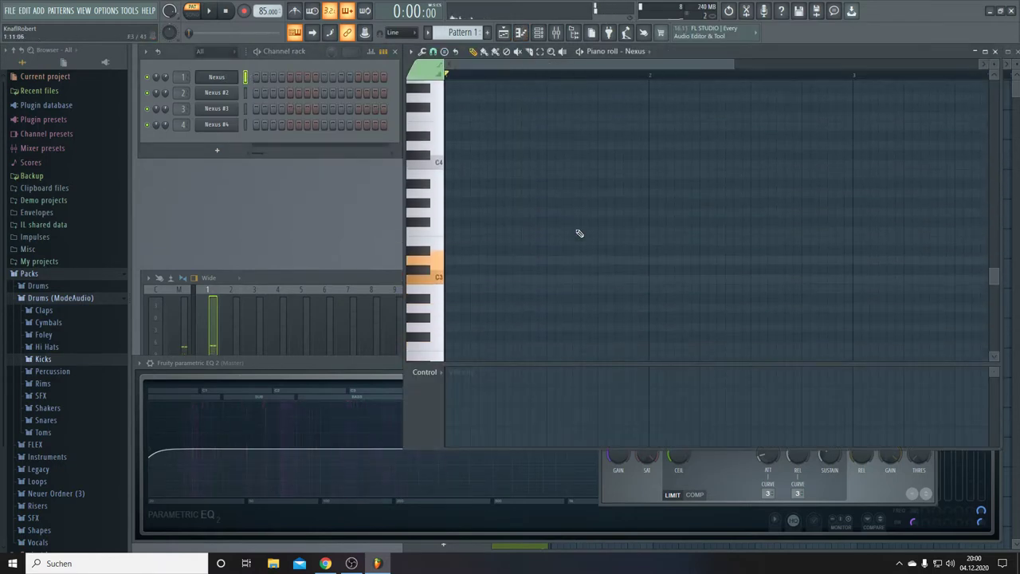
left_click(456, 268)
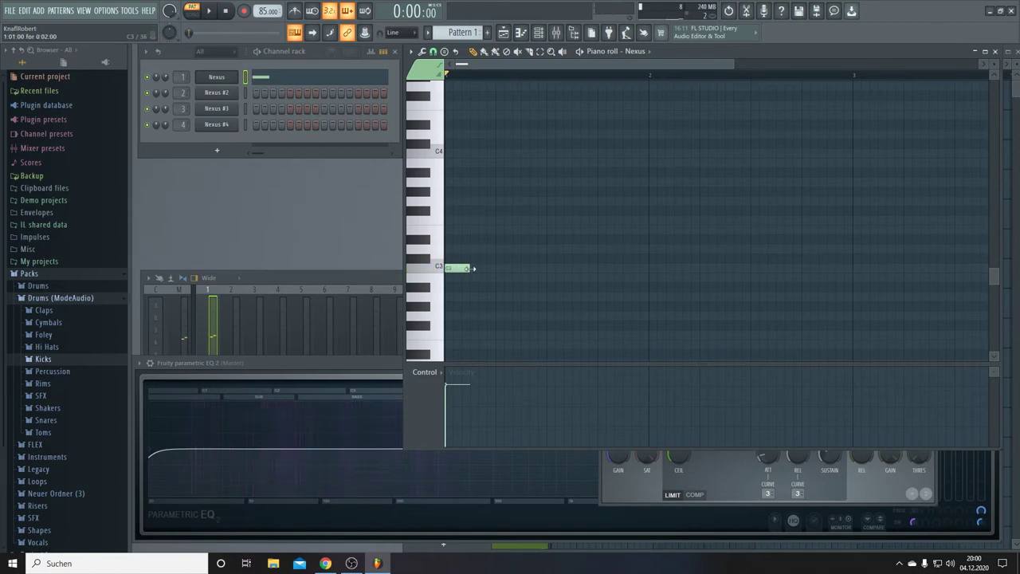
left_click_drag(470, 267, 833, 295)
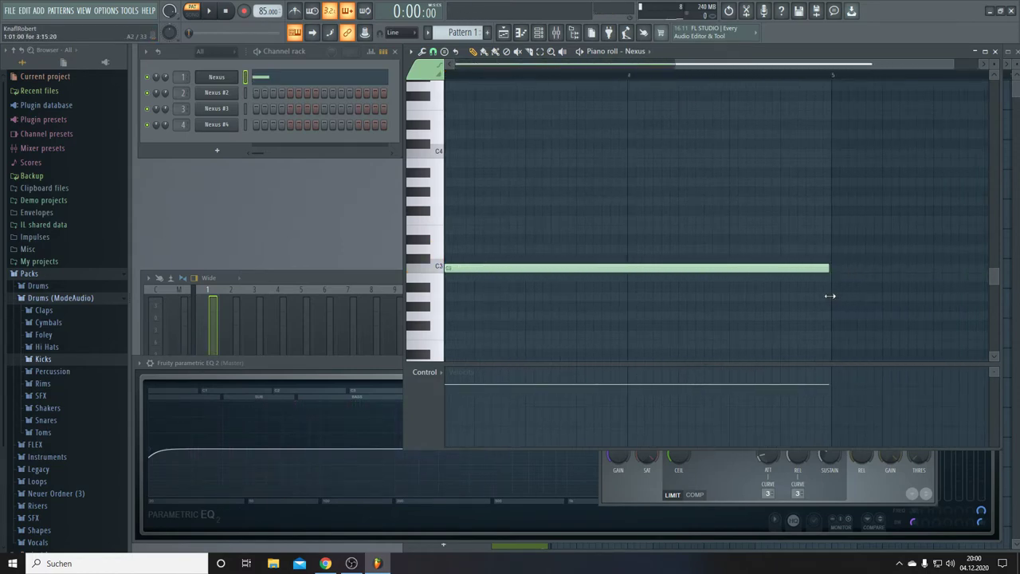
left_click_drag(831, 295, 830, 296)
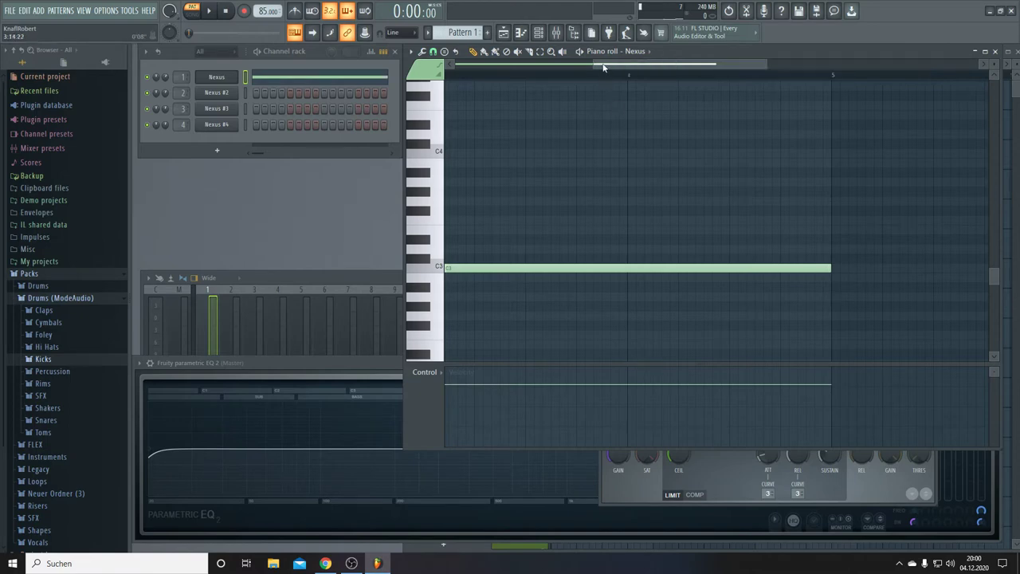
left_click_drag(603, 68, 456, 68)
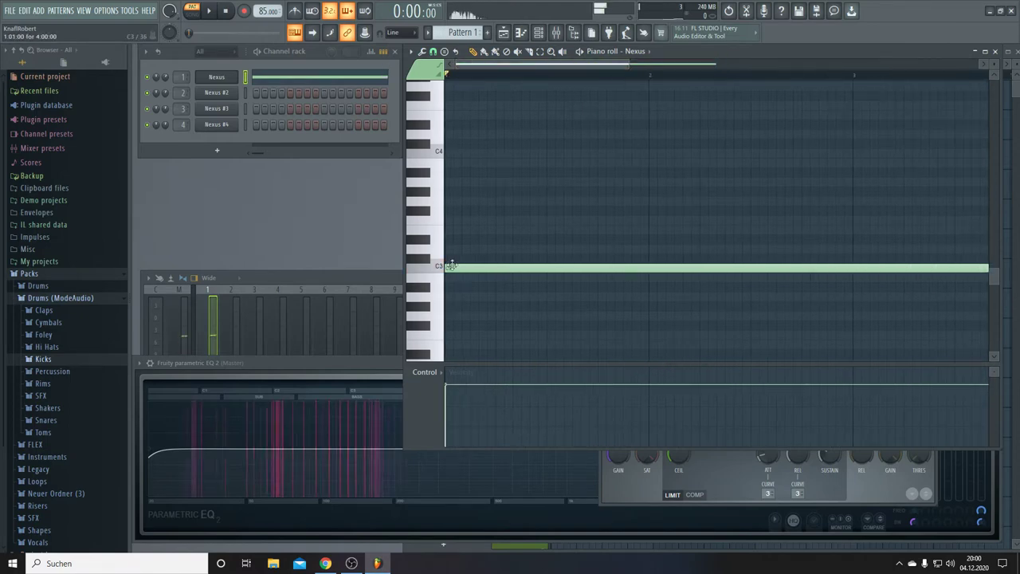
Stack four-bar C#3 and D3 notes above the C3 note at the start of the pattern.
left_click(434, 262)
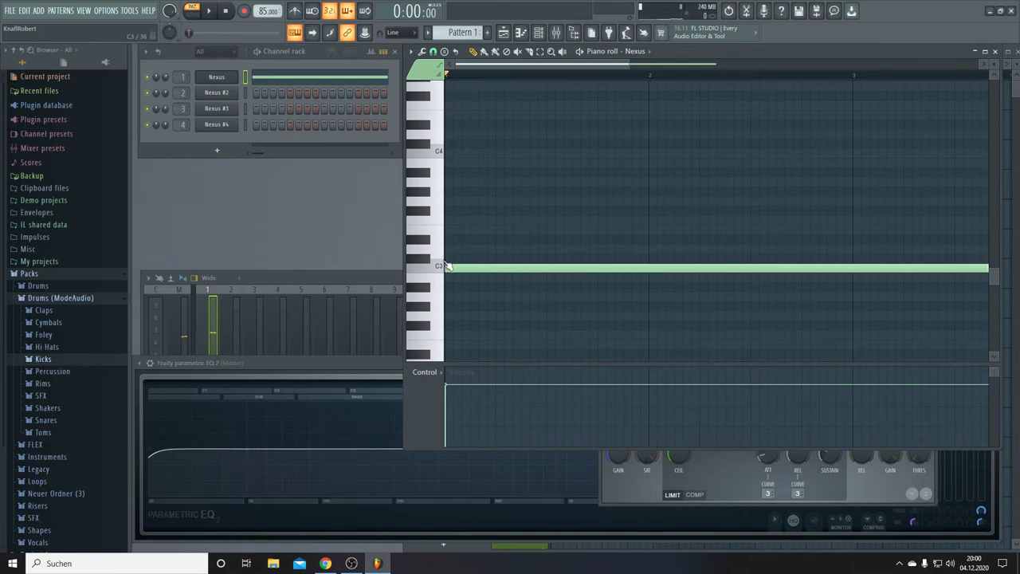
left_click(448, 258)
left_click(448, 249)
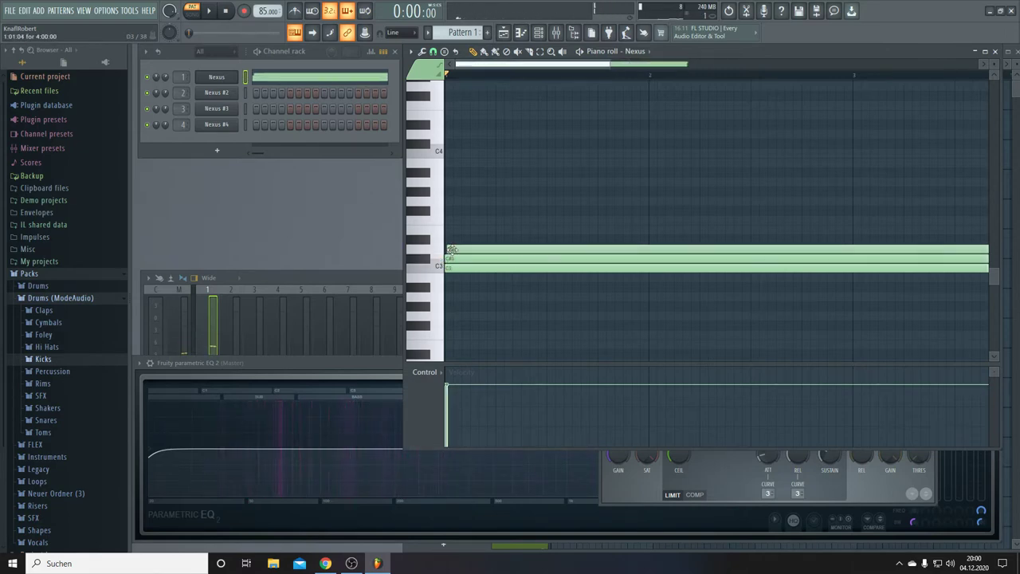
Audition the keys from D3 up to about F#3 and add a four-bar E3 note at bar 1.
left_click(425, 249)
left_click(428, 241)
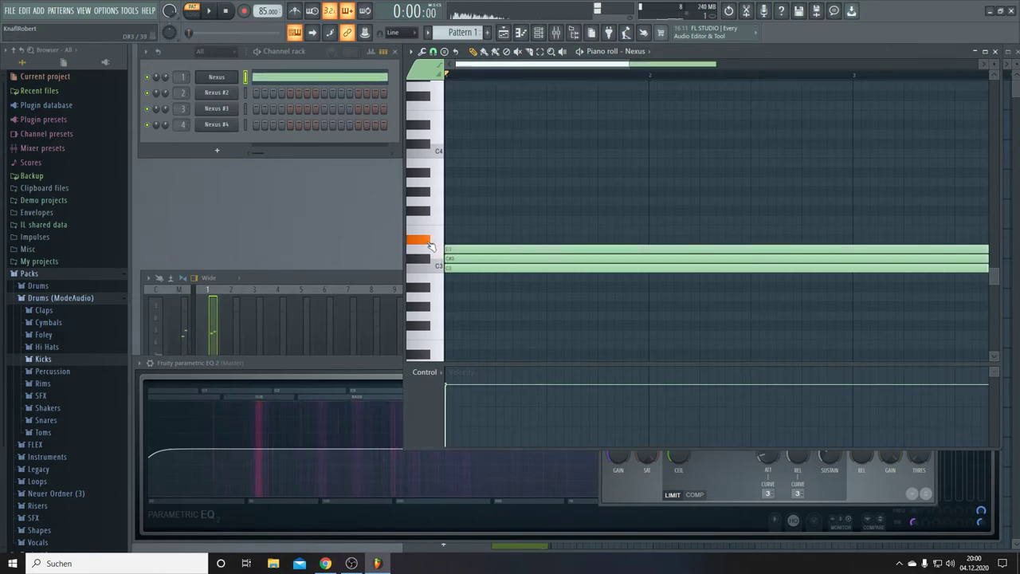
left_click(434, 239)
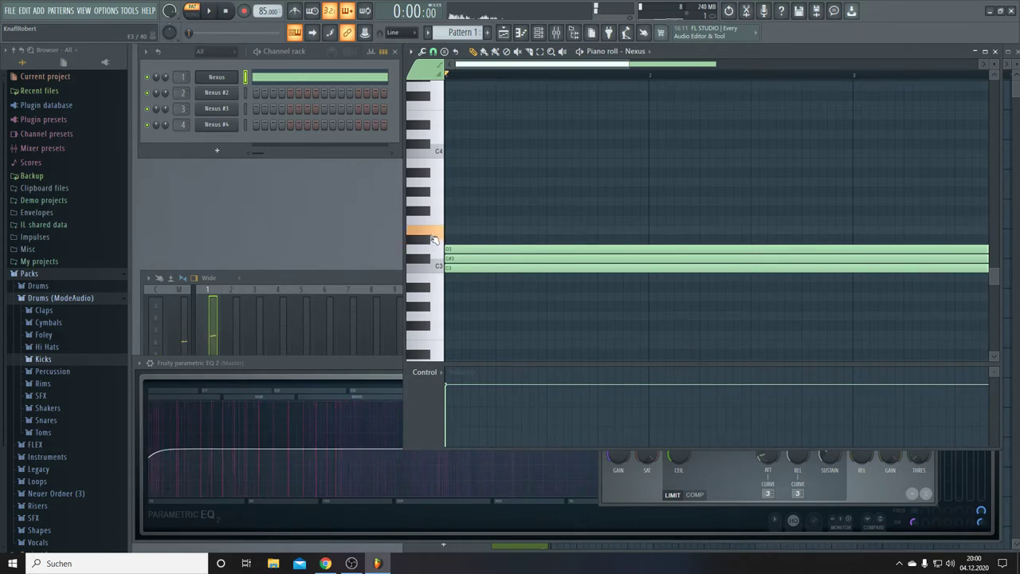
left_click(437, 222)
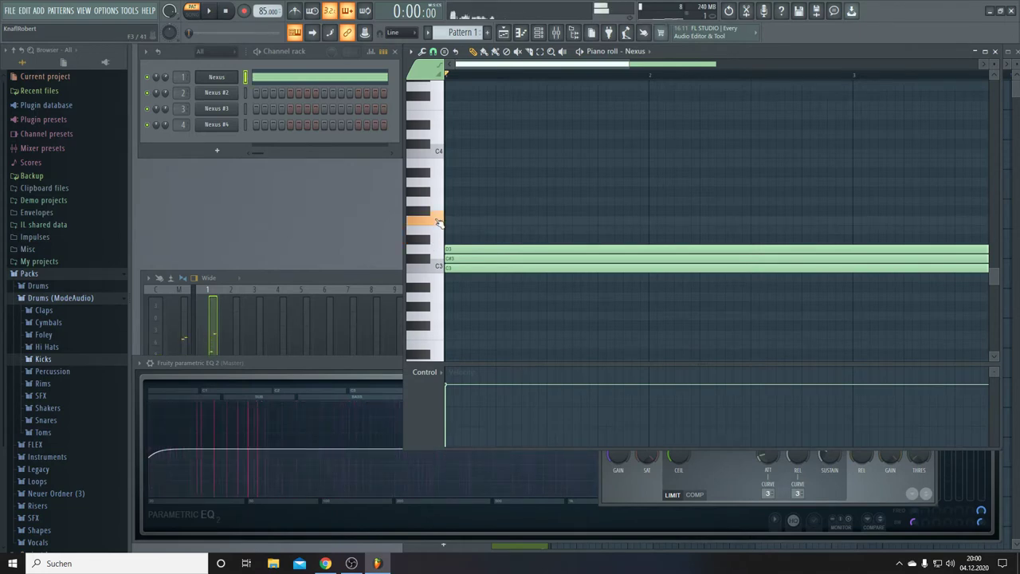
left_click(428, 212)
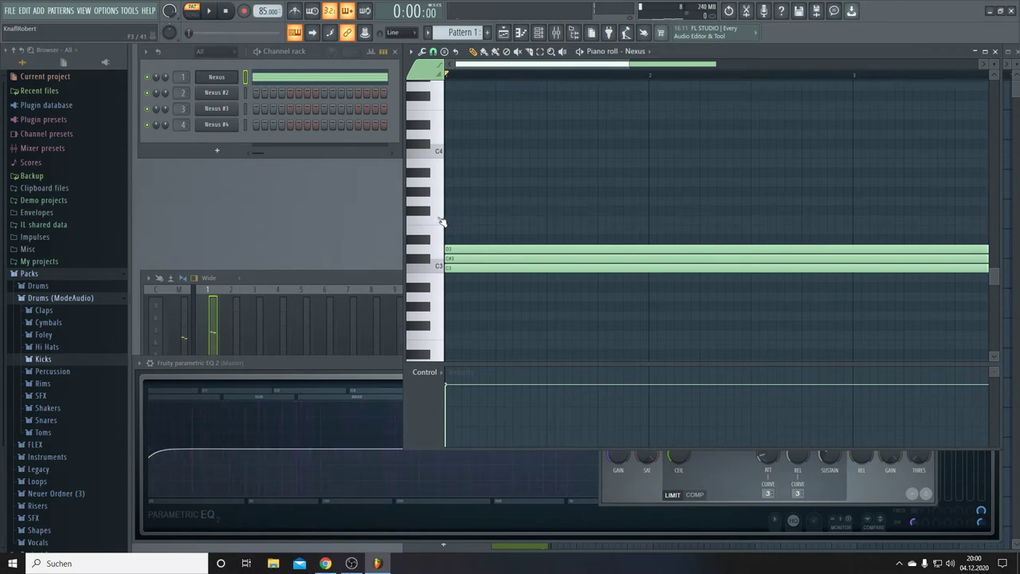
left_click(437, 228)
left_click(444, 230)
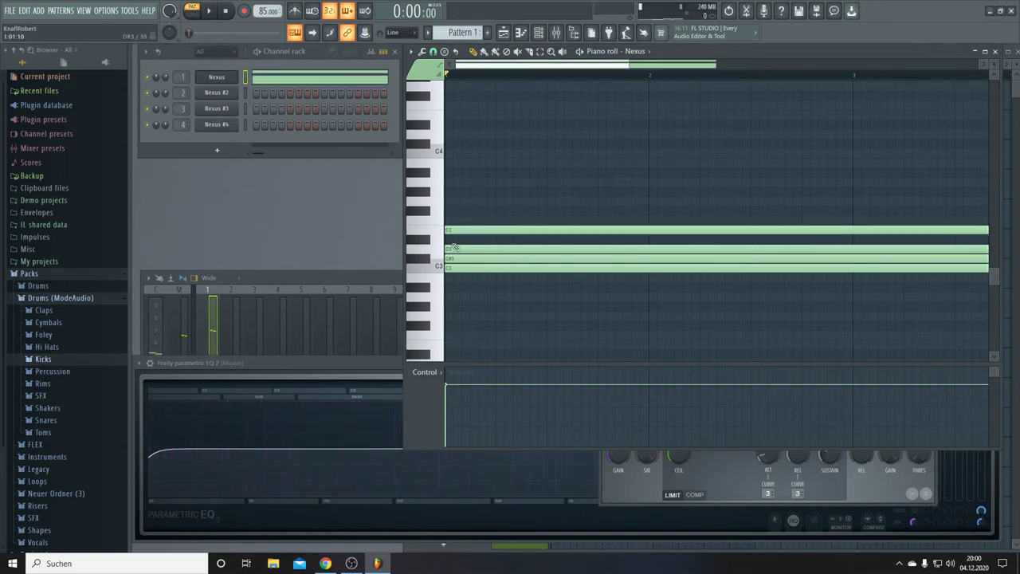
Lower the velocity of the stacked notes and play back the full four-bar pattern.
left_click(455, 414)
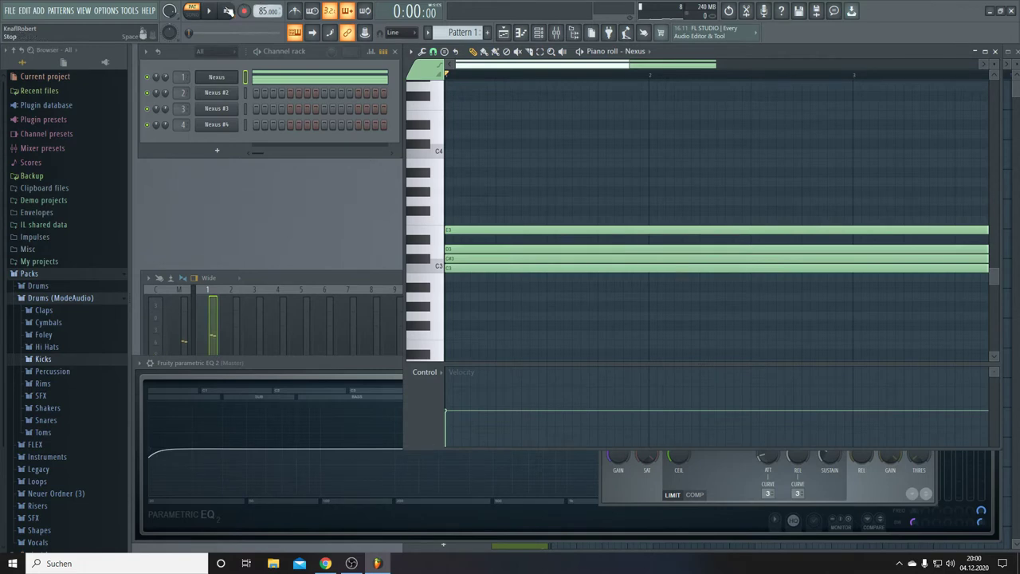
key("space")
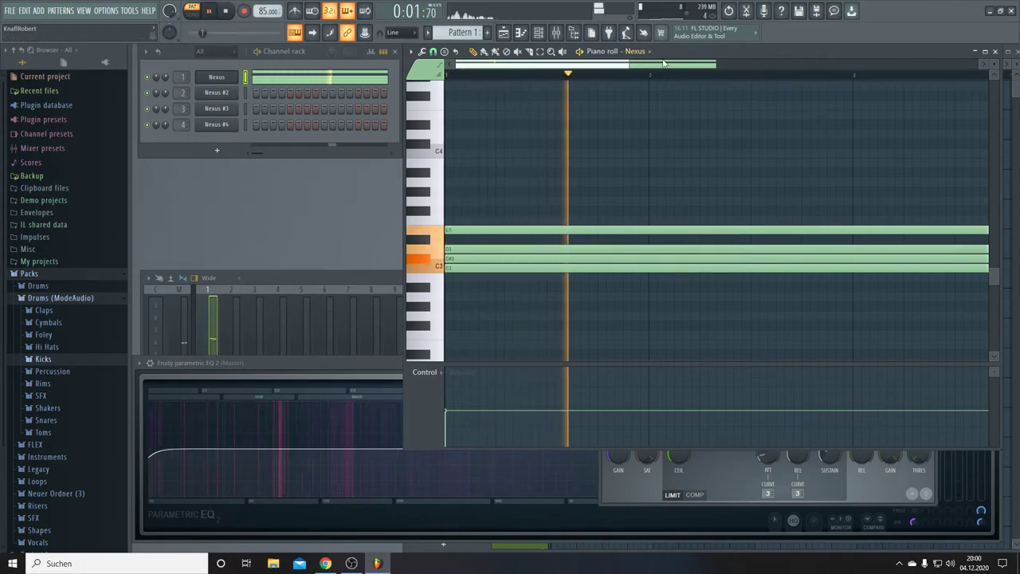
left_click_drag(661, 64, 715, 76)
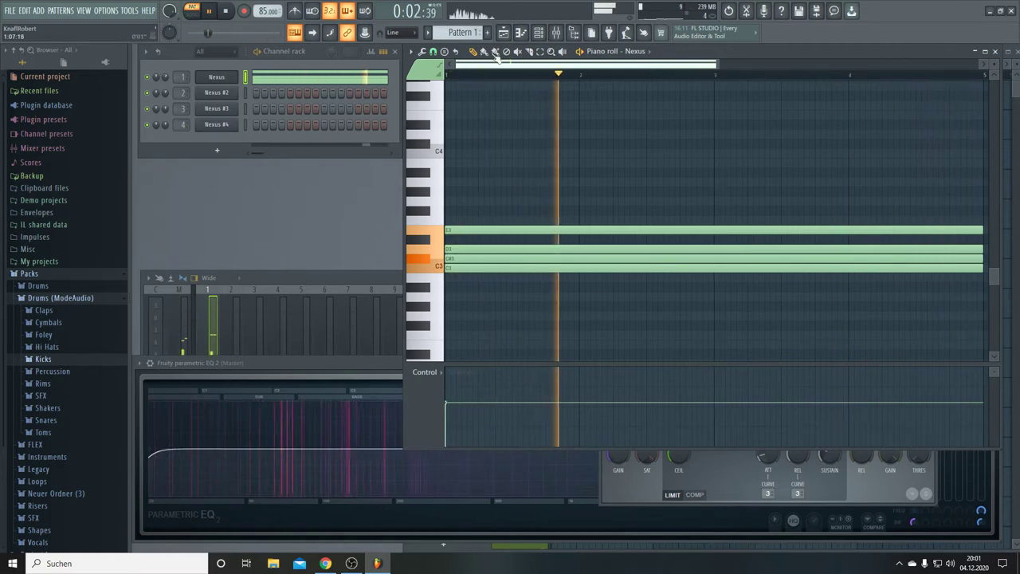
Place two Pattern 1 clips on Track 1 of the playlist, starting at bars 1 and 5.
left_click(504, 32)
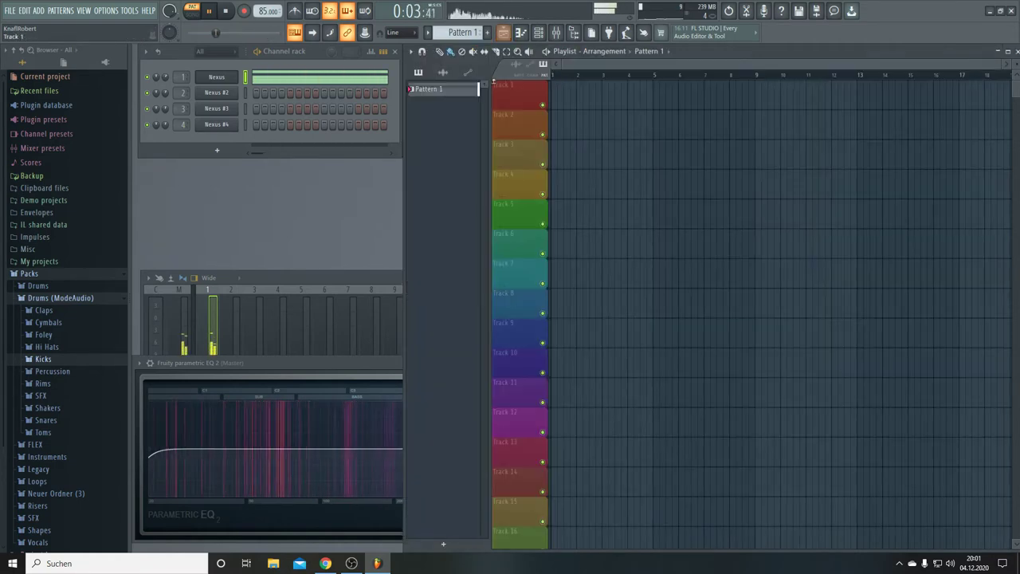
left_click(558, 97)
left_click(656, 116)
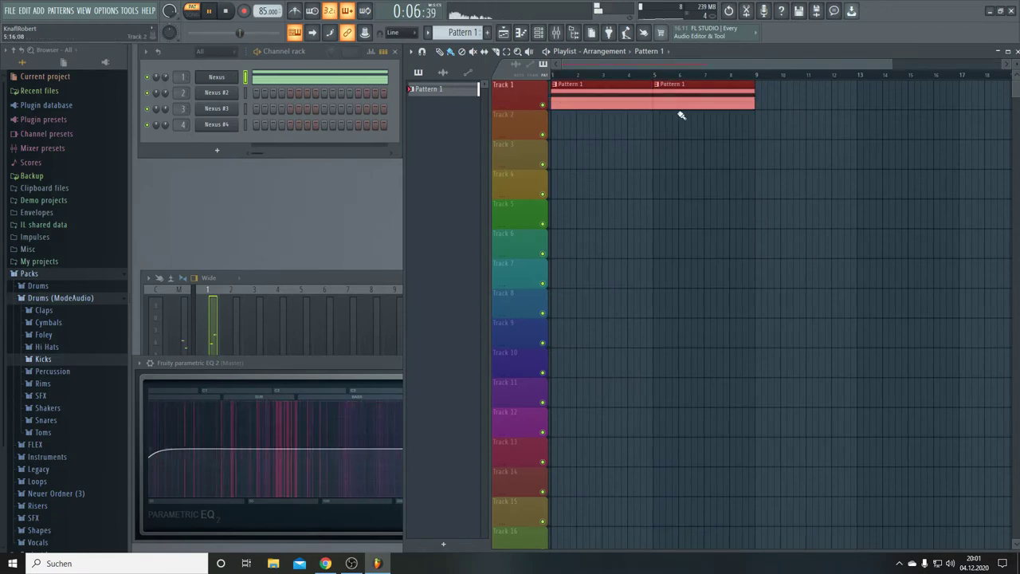
Duplicate the Pattern 1 clips repeatedly along Track 1 up to bar 369.
key("ctrl+b")
key("ctrl+b")
key("ctrl+b")
key("ctrl+b")
key("ctrl+b")
key("ctrl+b")
key("ctrl+b")
key("ctrl+b")
key("ctrl+b")
key("ctrl+b")
key("ctrl+b")
key("ctrl+b")
key("ctrl+b")
key("ctrl+b")
key("ctrl+b")
key("ctrl+b")
key("ctrl+b")
key("ctrl+b")
key("ctrl+b")
key("ctrl+b")
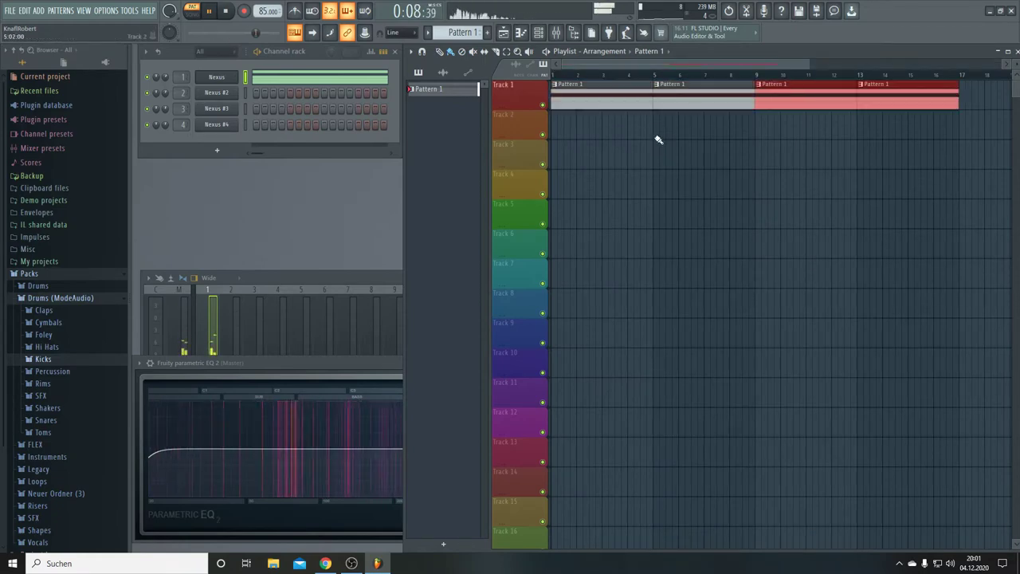
key("ctrl+b")
key("ctrl+b")
key("ctrl+b")
key("ctrl+b")
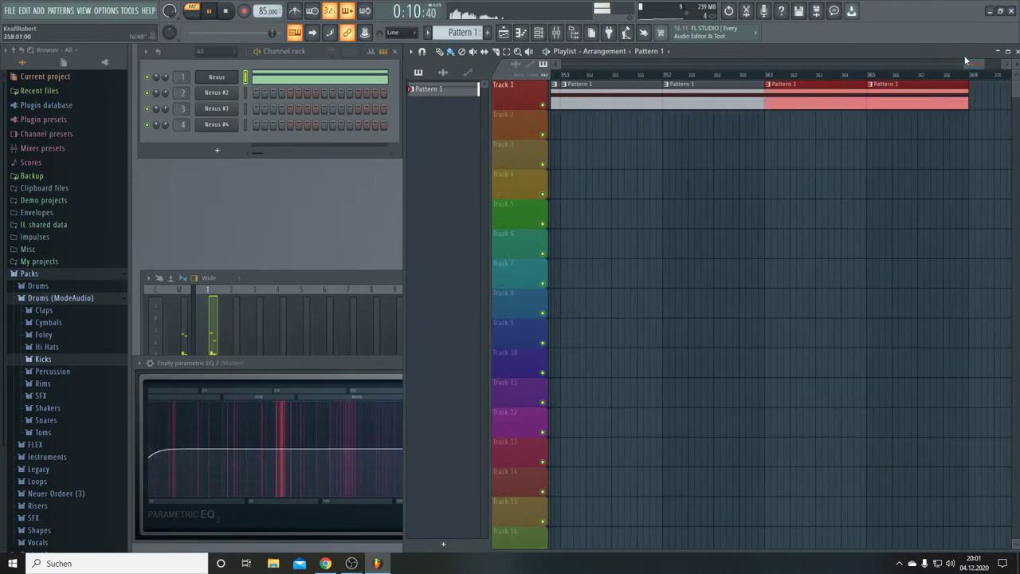
left_click_drag(962, 61, 989, 64)
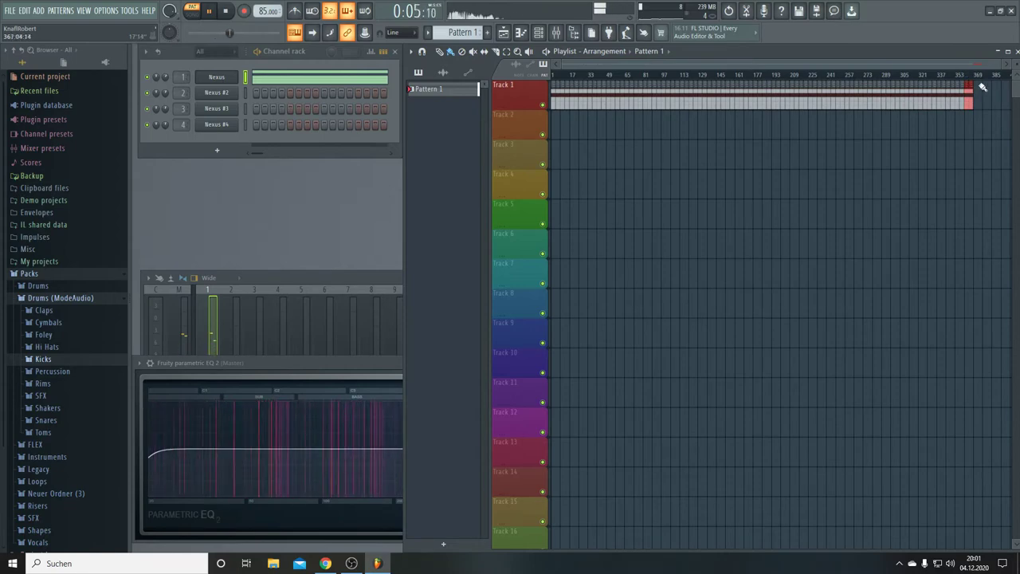
Delete the Track 1 clips from about bar 209 onward and switch playback to song mode.
mouse_move(968, 100)
left_mouse_down()
mouse_move(797, 105)
mouse_move(791, 81)
left_mouse_up()
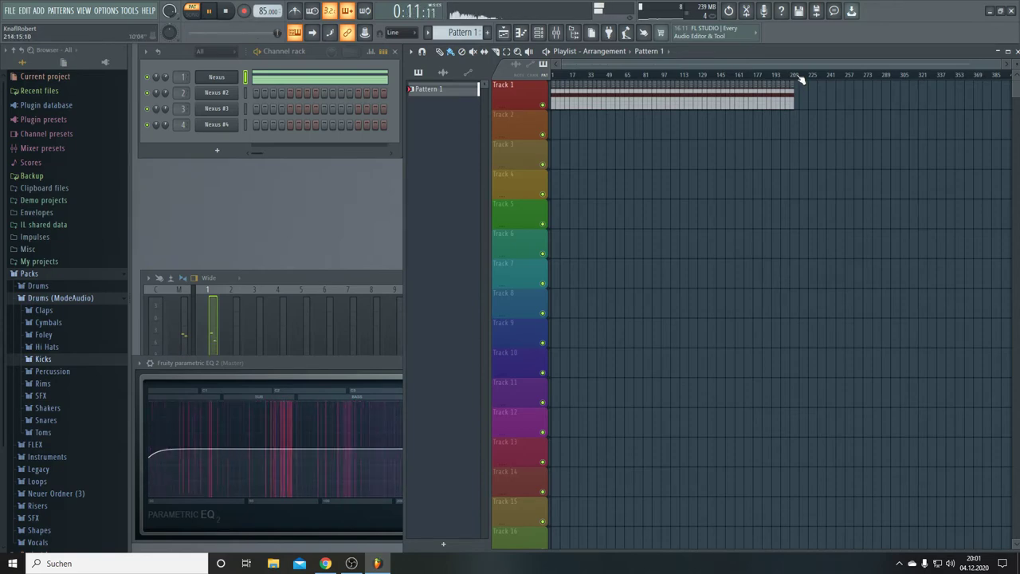
scroll(801, 80, "up", 4)
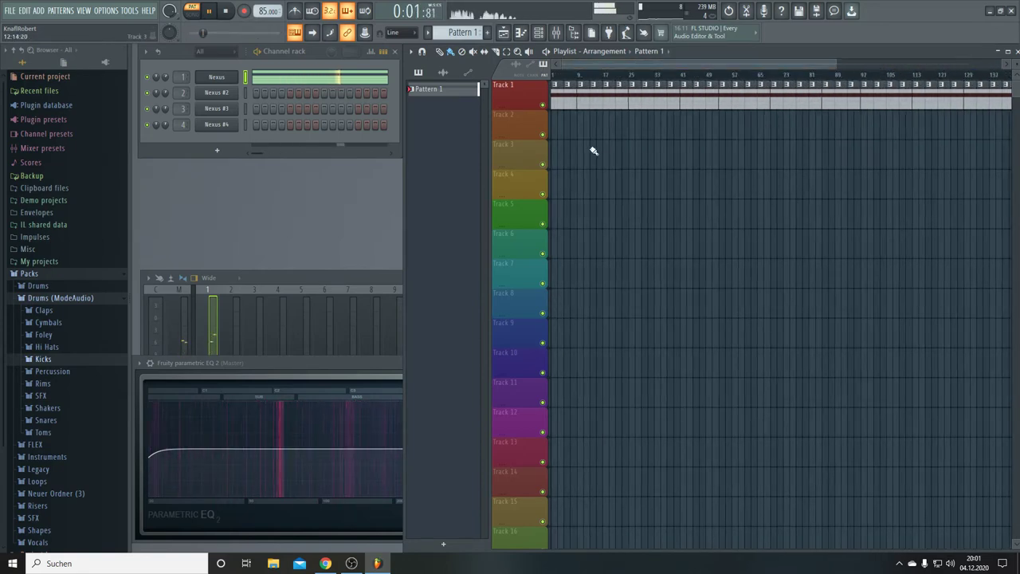
left_click(193, 13)
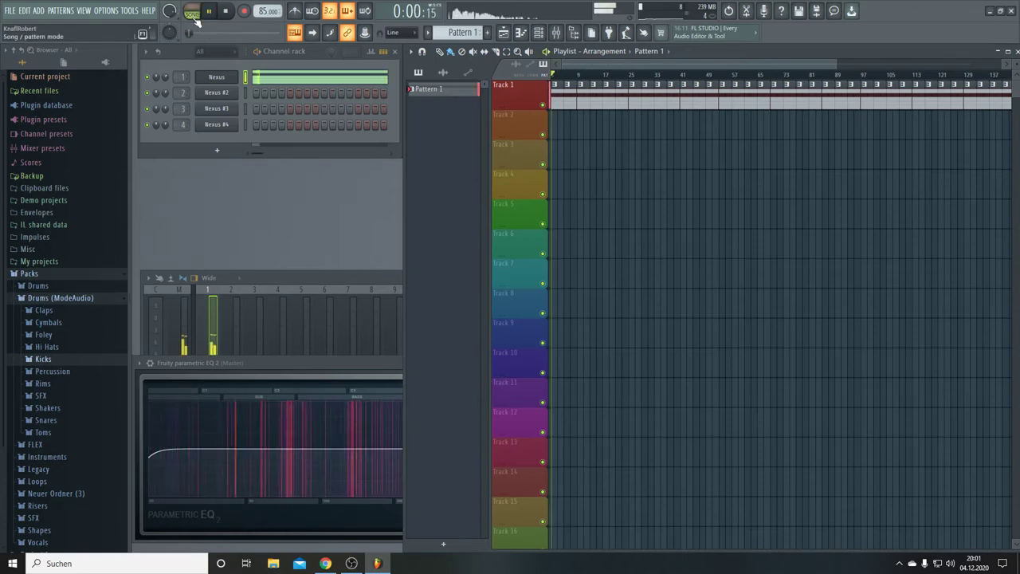
Open the Nexus #2 preset library and select the XP Hlw Prcn Lps category.
left_click(231, 91)
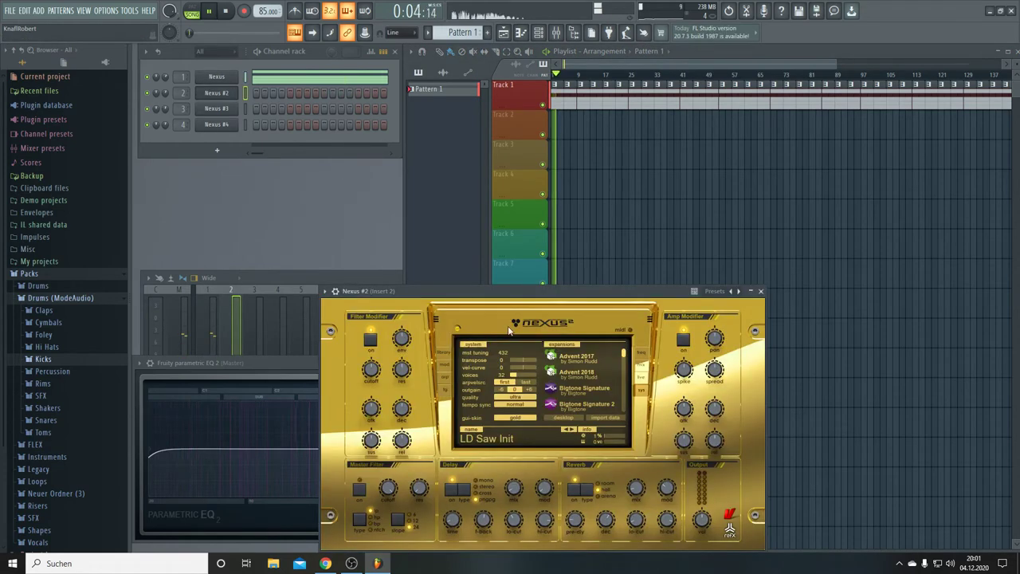
left_click(444, 353)
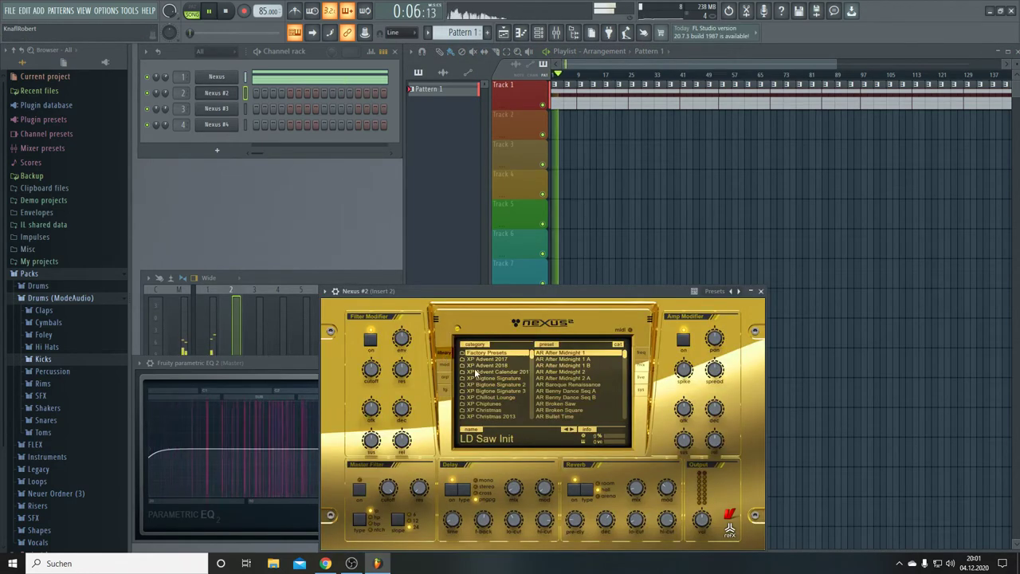
left_click_drag(549, 293, 696, 183)
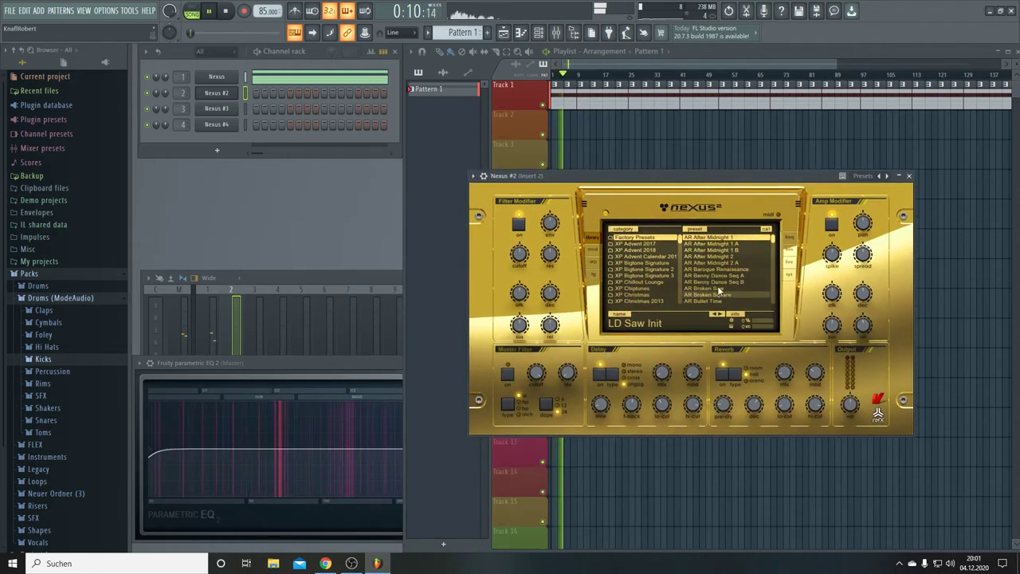
mouse_move(680, 247)
left_mouse_down()
mouse_move(683, 292)
mouse_move(683, 266)
left_mouse_up()
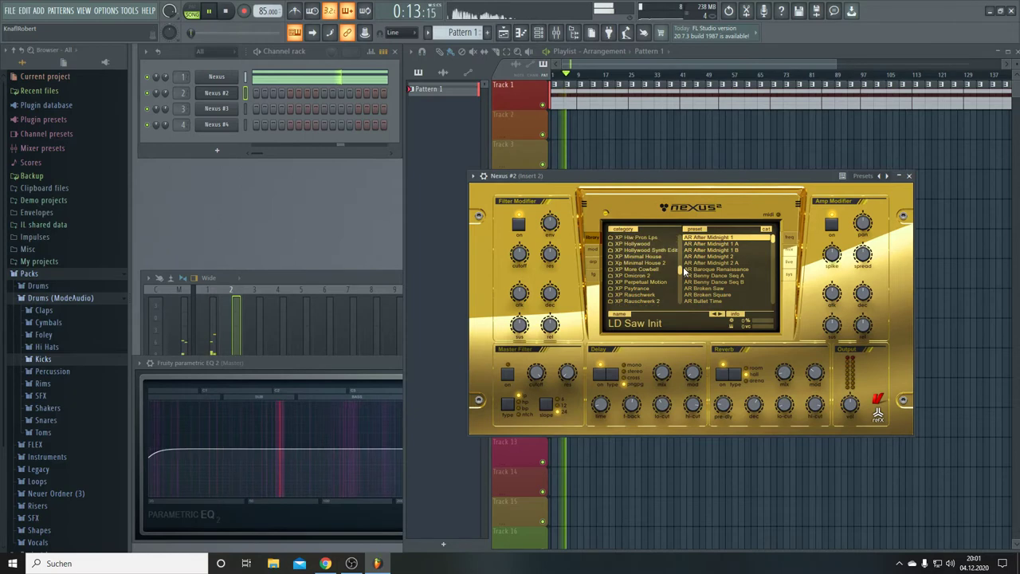
left_click(638, 240)
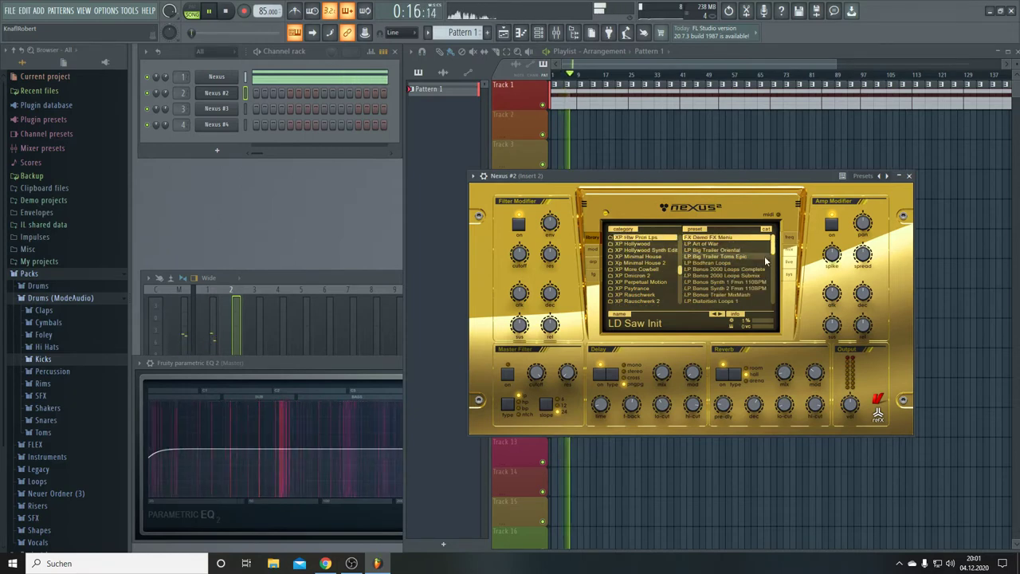
Load the LP Live Darbuka Group preset in Nexus #2 and audition it over the running song.
left_click_drag(772, 244, 773, 283)
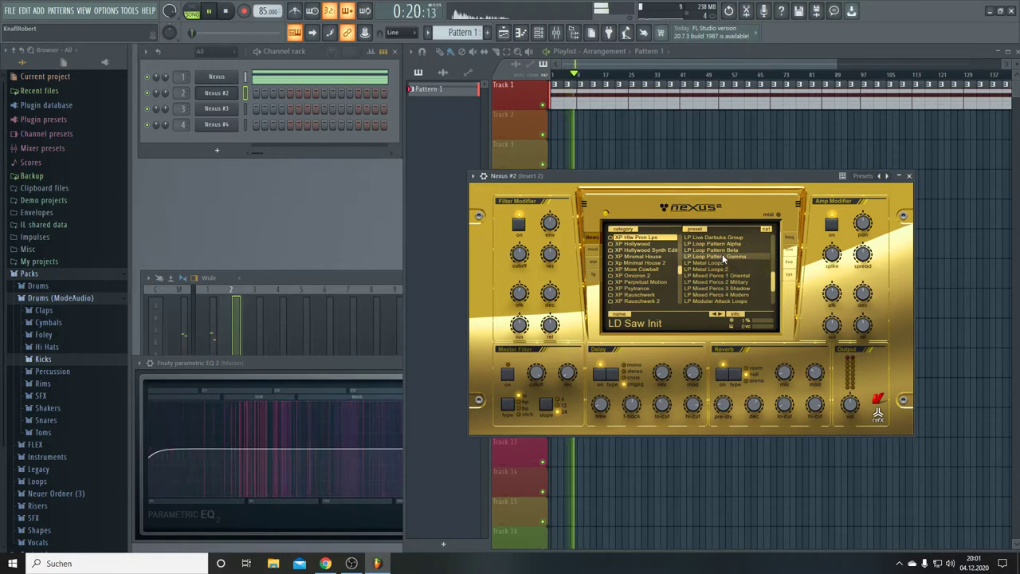
scroll(722, 253, "up", 1)
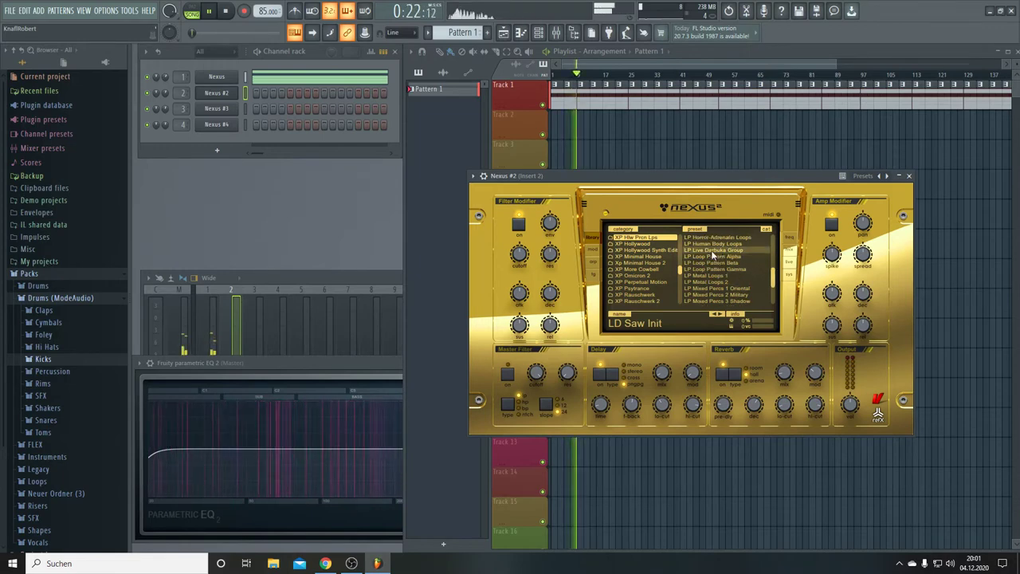
left_click(713, 250)
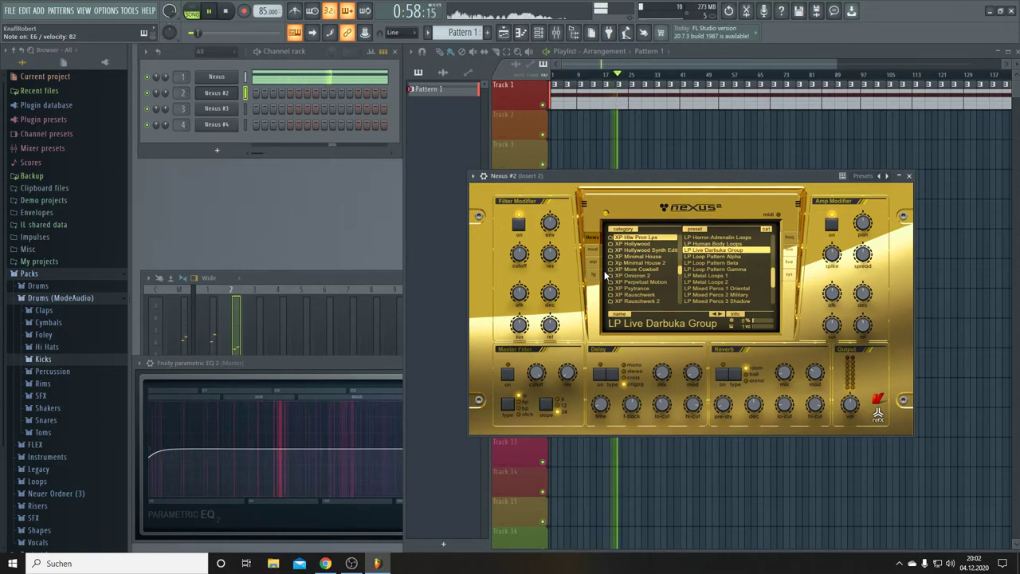
Draw a four-bar E6 note from bar 1 in the Nexus #2 piano roll of Pattern 1.
right_click(237, 93)
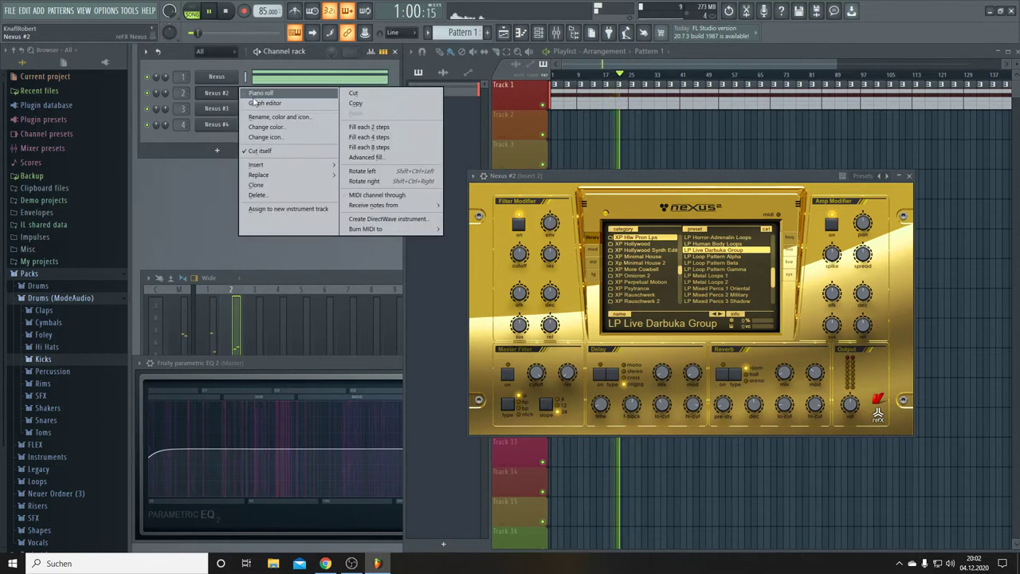
left_click(260, 97)
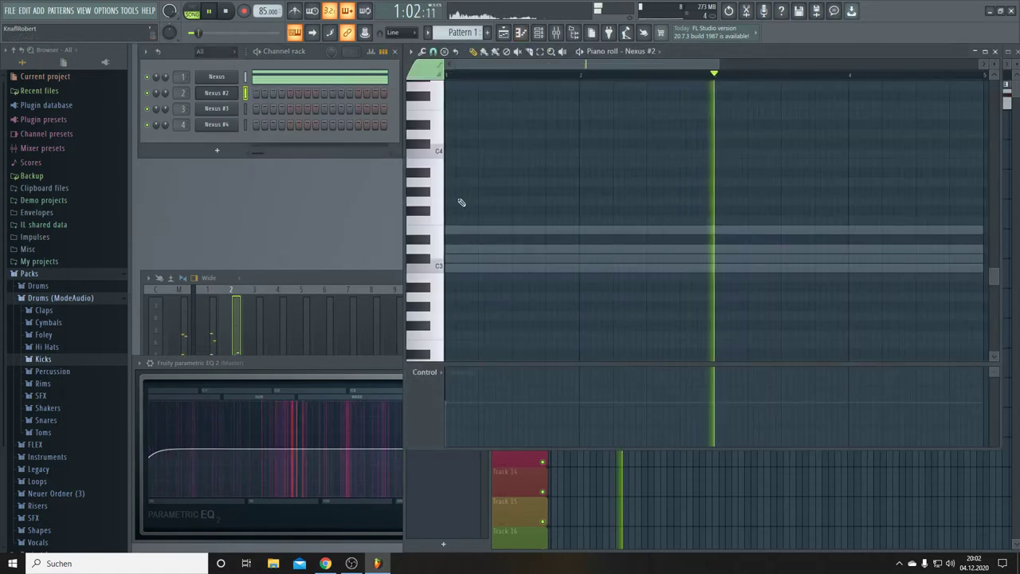
scroll(458, 200, "up", 2)
scroll(463, 203, "up", 3)
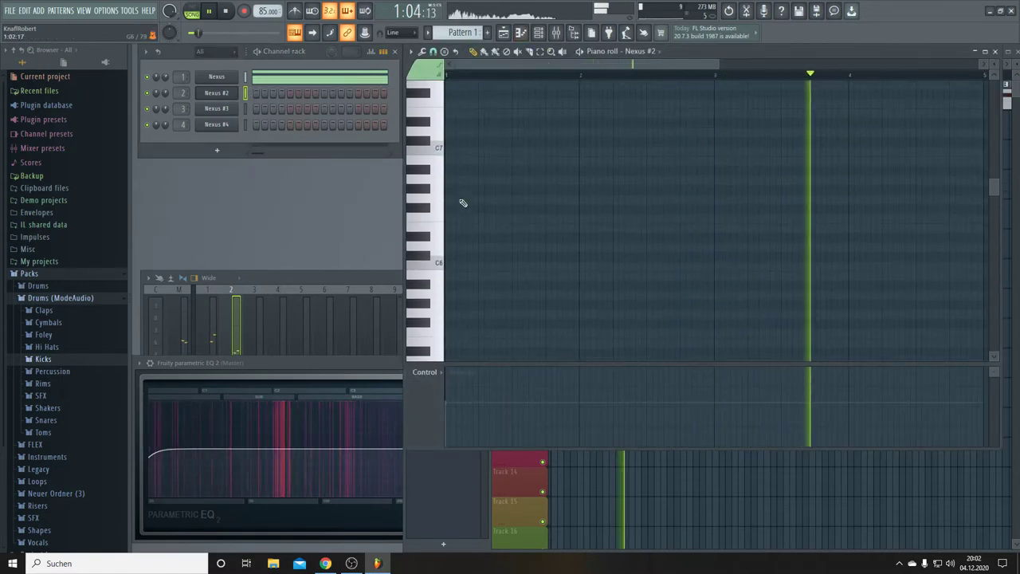
left_click(451, 231)
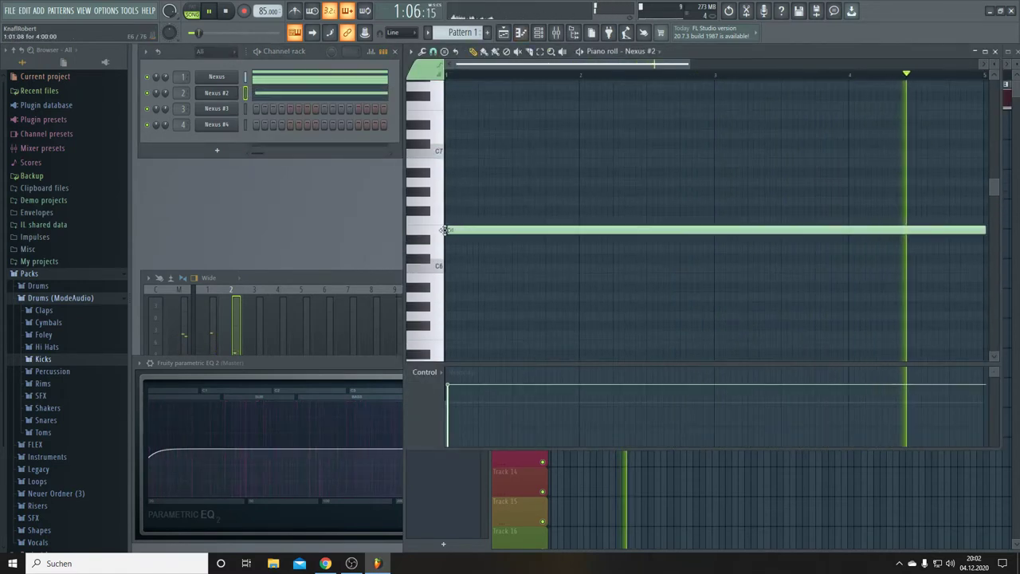
Check the playlist, then delete the E6 note from the Nexus #2 piano roll.
left_click(503, 34)
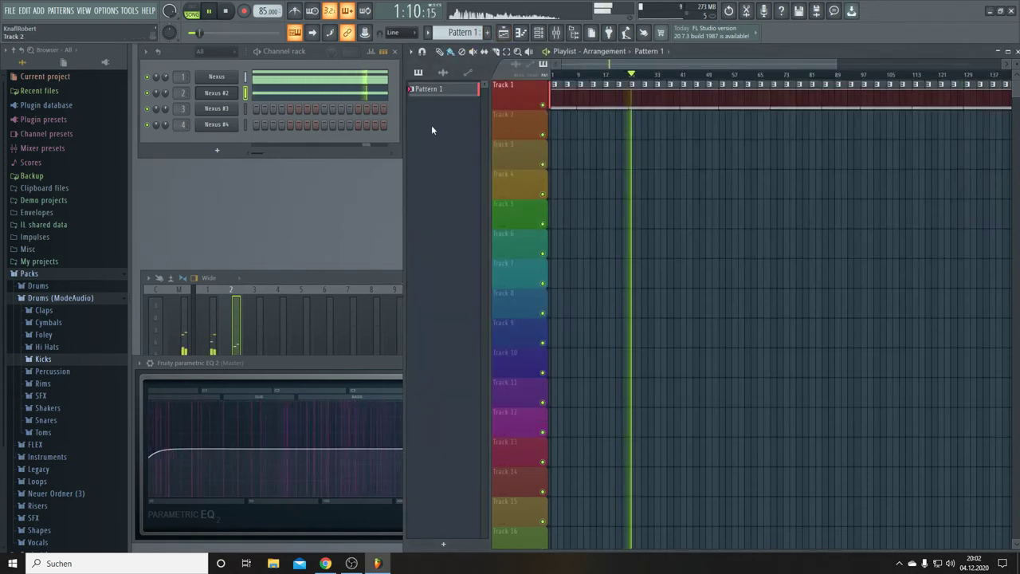
left_click(288, 96)
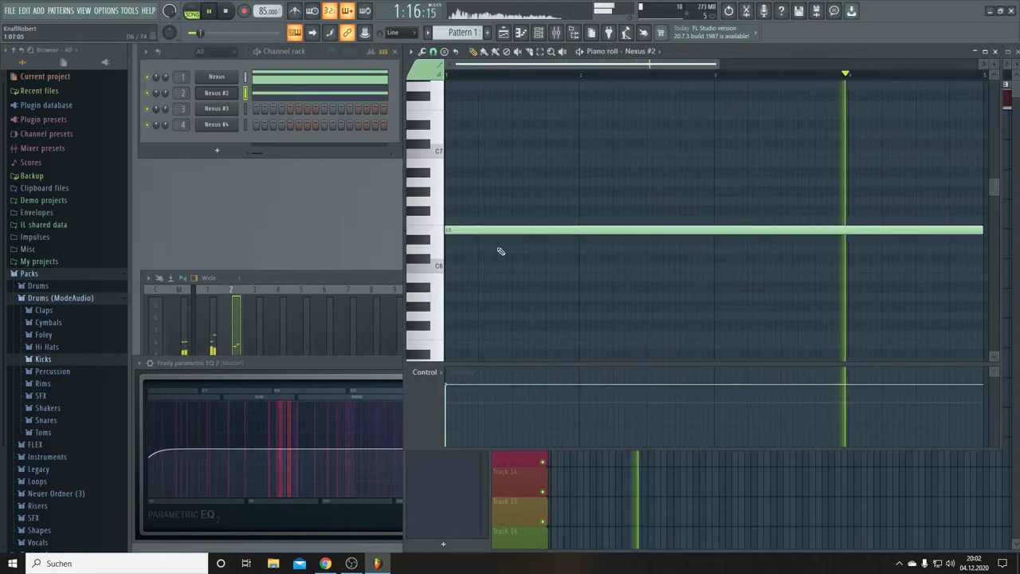
right_click(483, 230)
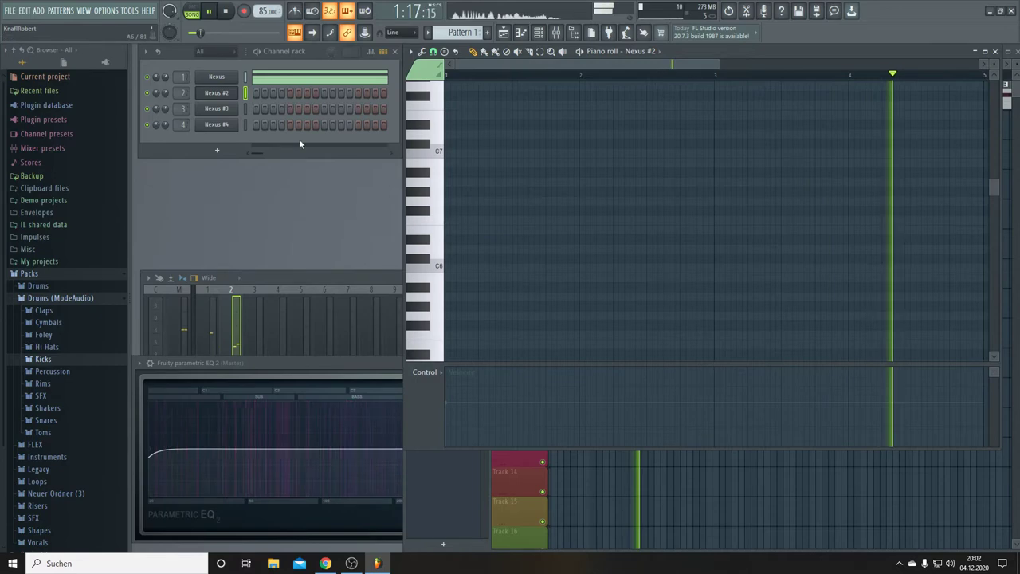
Switch to Pattern 2 and audition the LP Glitch Loops 2 preset in Nexus #2.
left_click(216, 92)
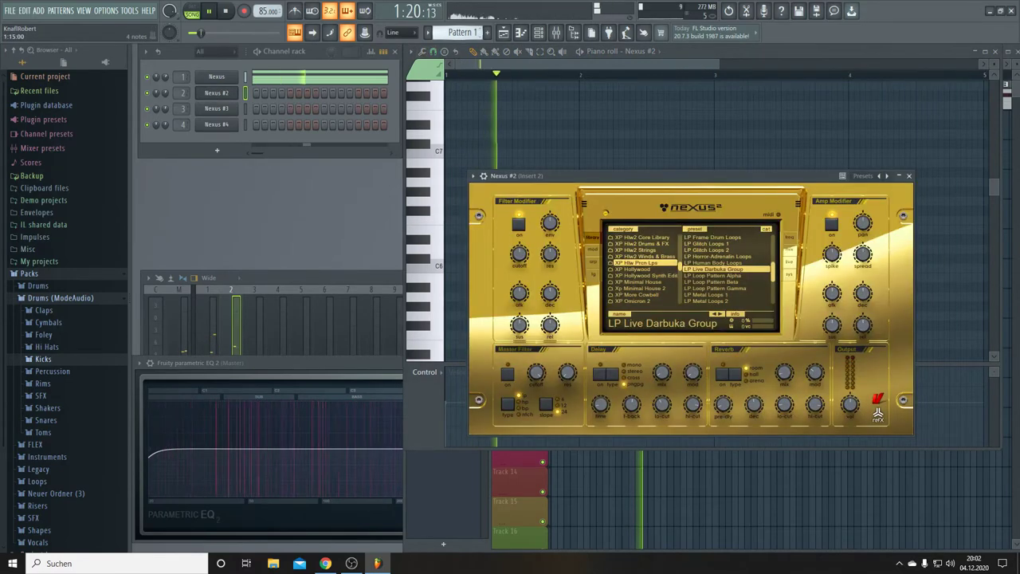
scroll(460, 35, "down", 1)
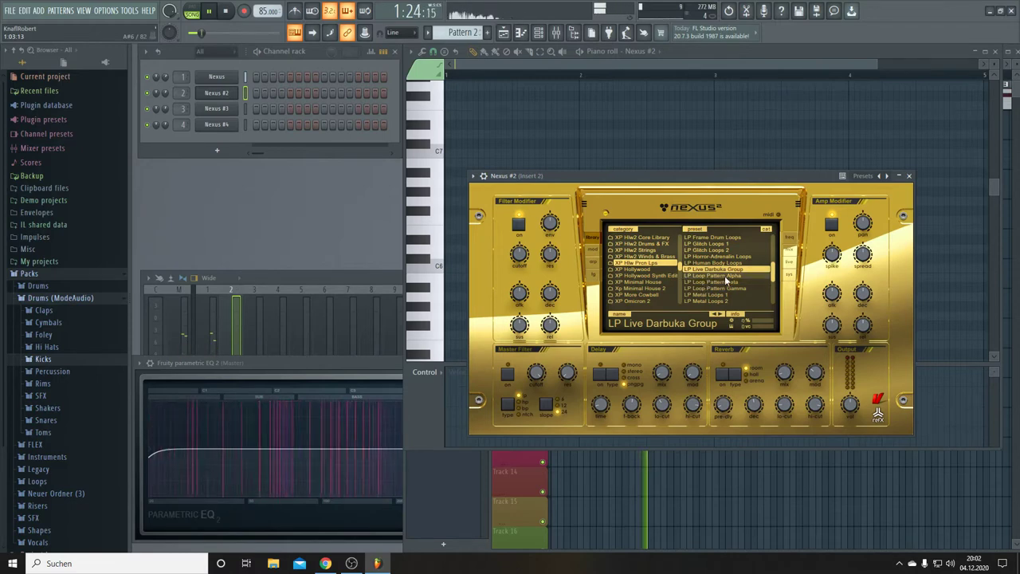
left_click(706, 250)
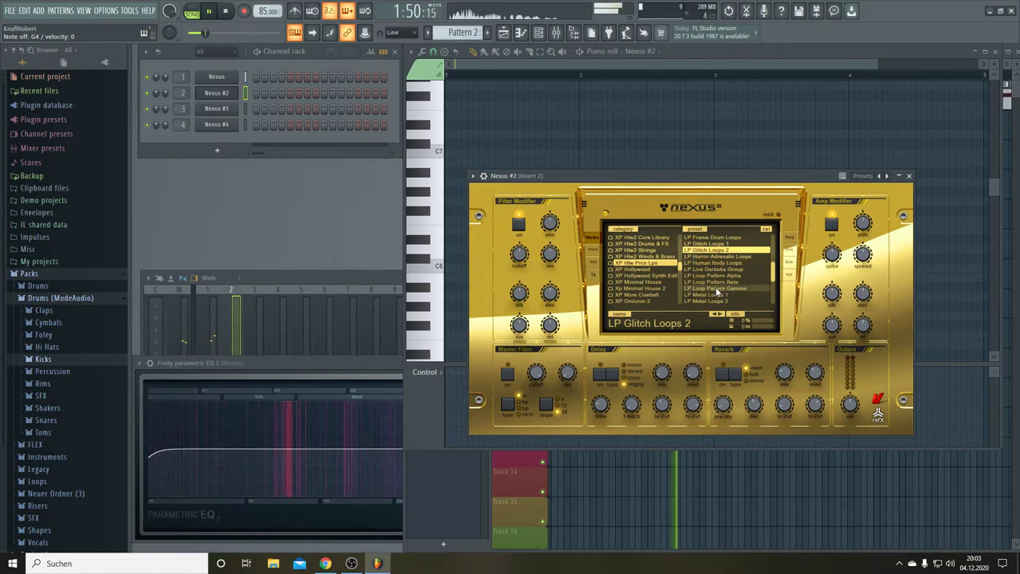
Load the LP Tupan Drum Loops preset in Nexus #2 and audition its loops.
scroll(716, 287, "down", 5)
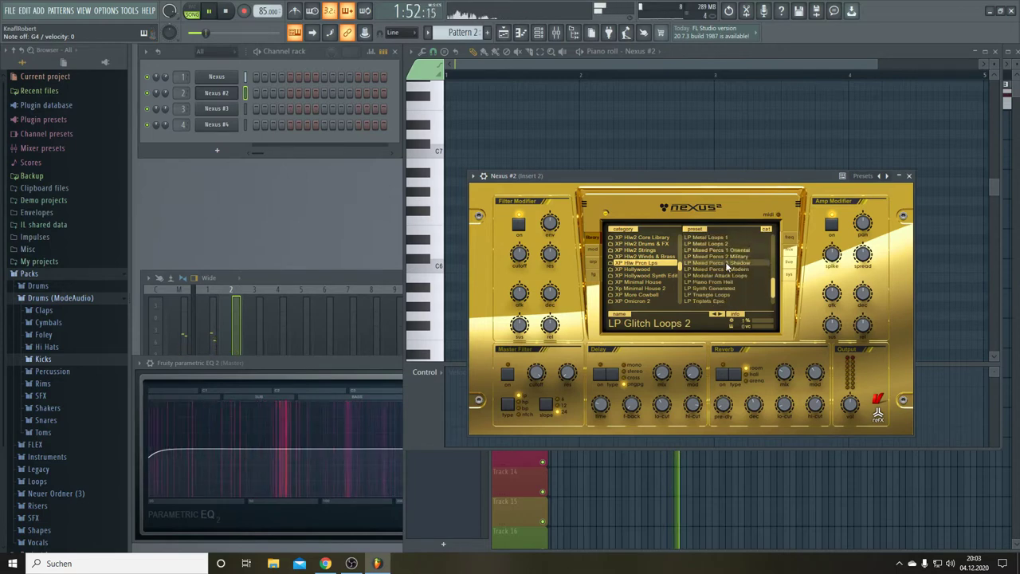
scroll(711, 286, "down", 6)
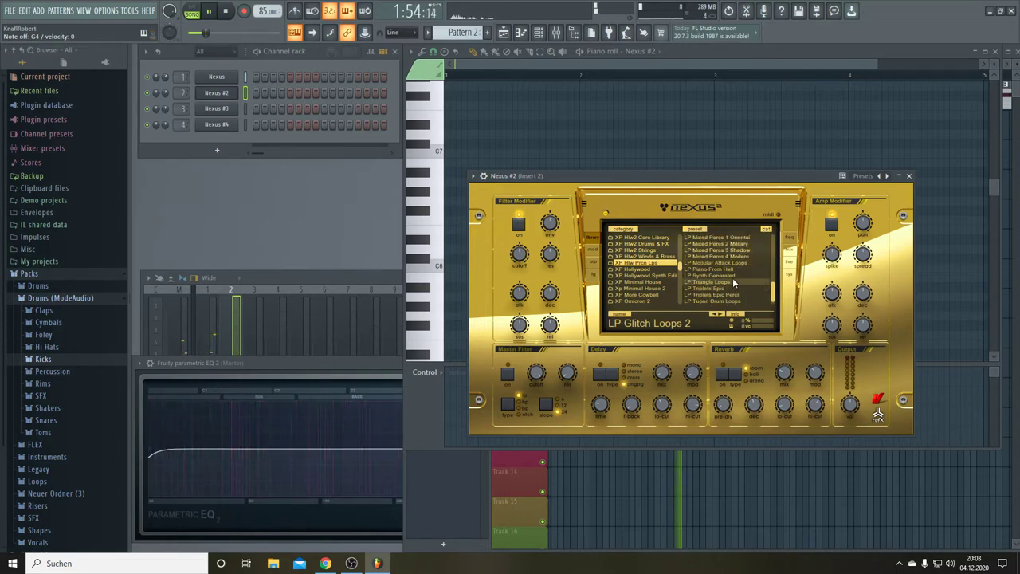
scroll(733, 282, "down", 1)
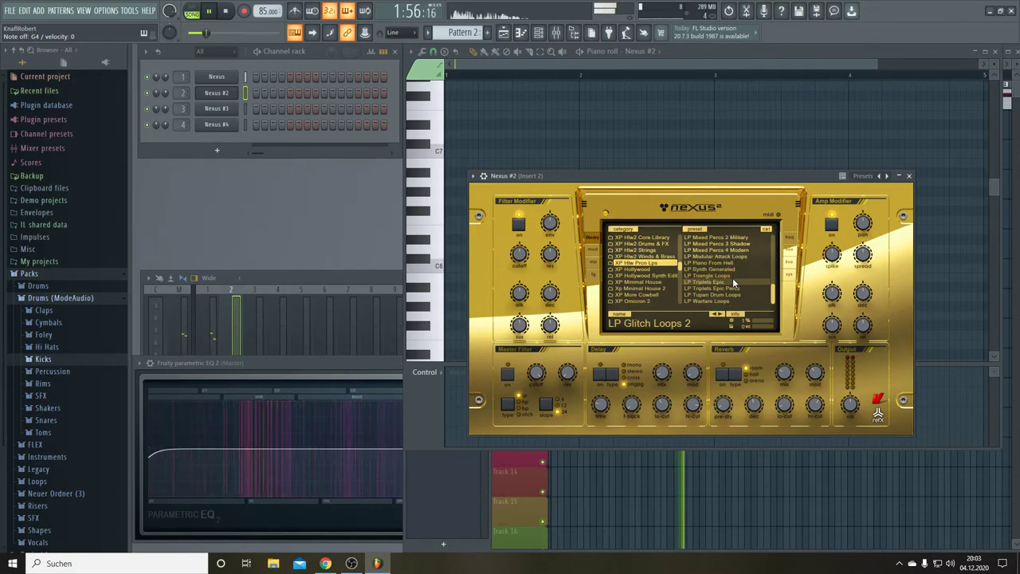
left_click(717, 295)
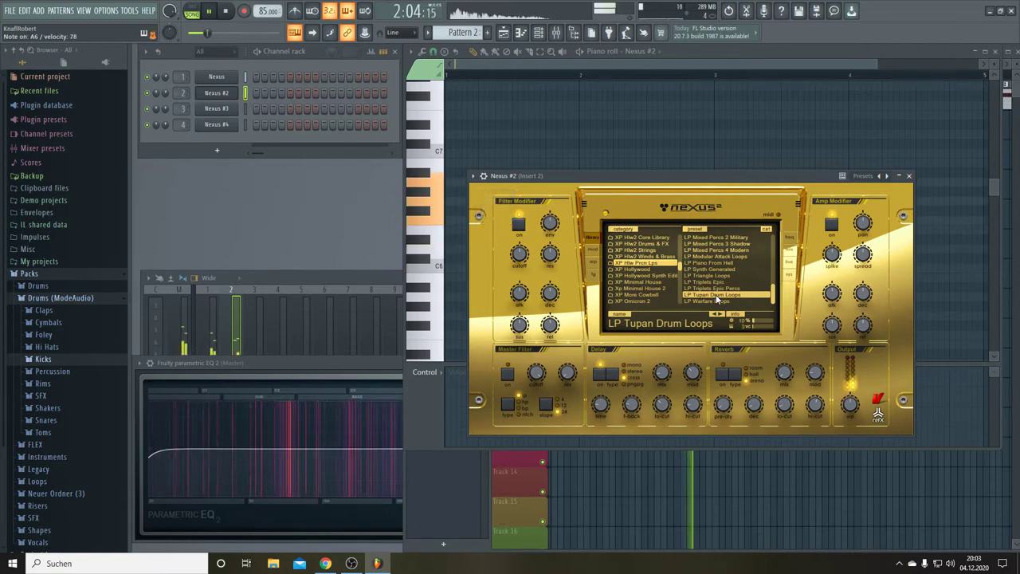
Draw four-bar notes on F6, G6 and A6 from bar 1 in the Nexus #2 piano roll of Pattern 2.
right_click(222, 94)
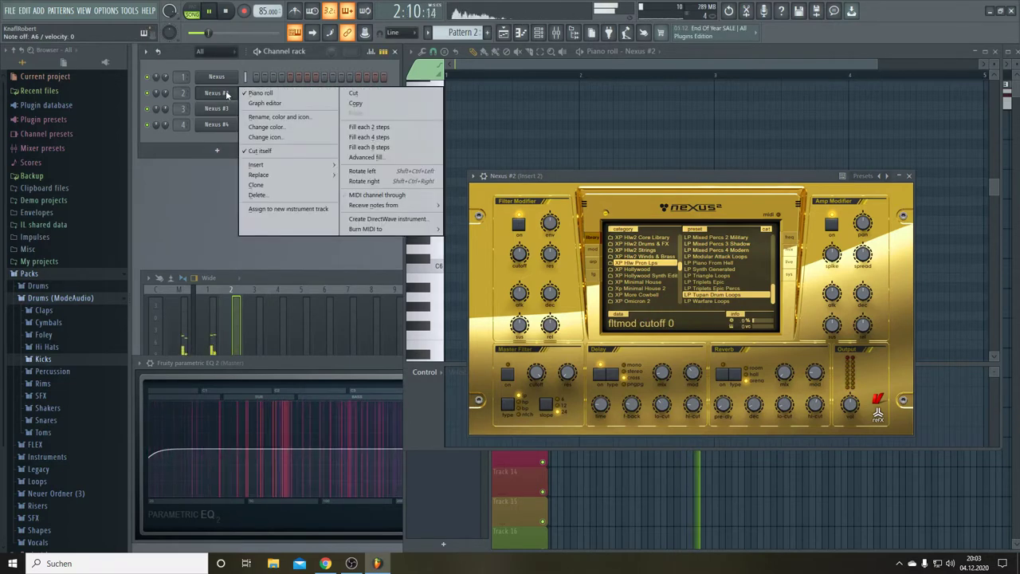
left_click(247, 94)
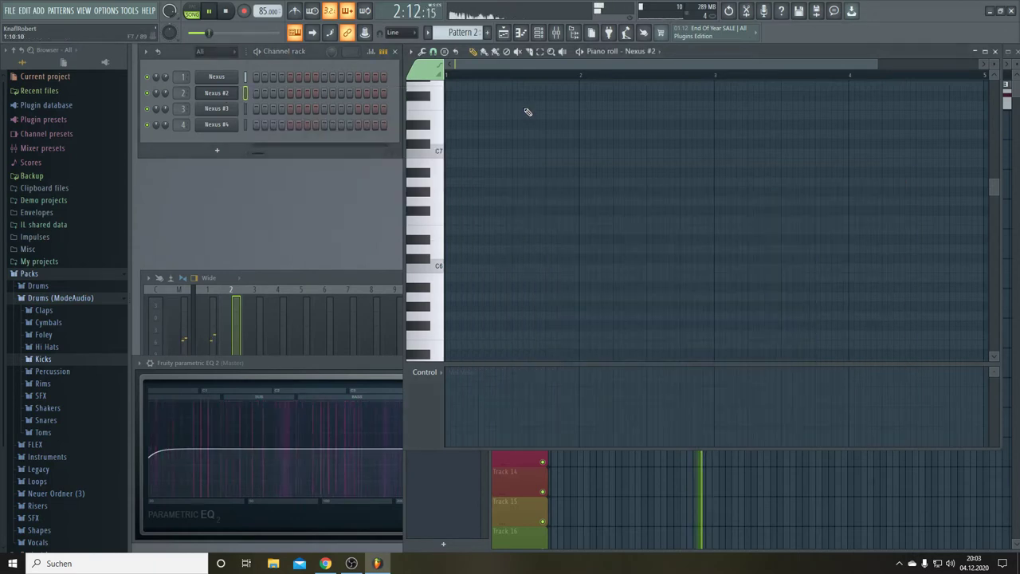
left_click(451, 223)
left_click(448, 201)
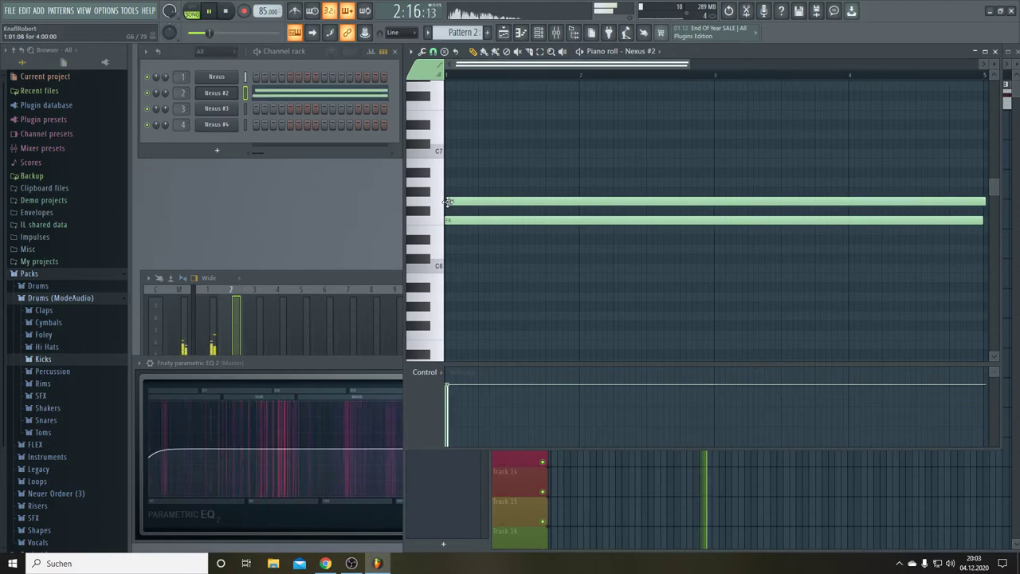
left_click(445, 182)
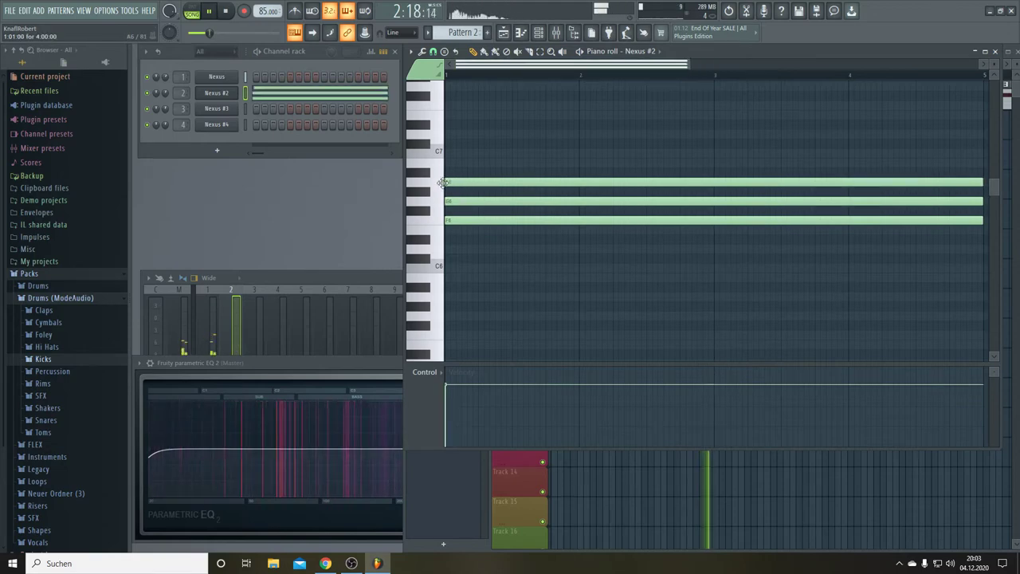
Paint a row of Pattern 2 clips on Track 2, move it to start at bar 9, and restart song playback.
left_click(503, 32)
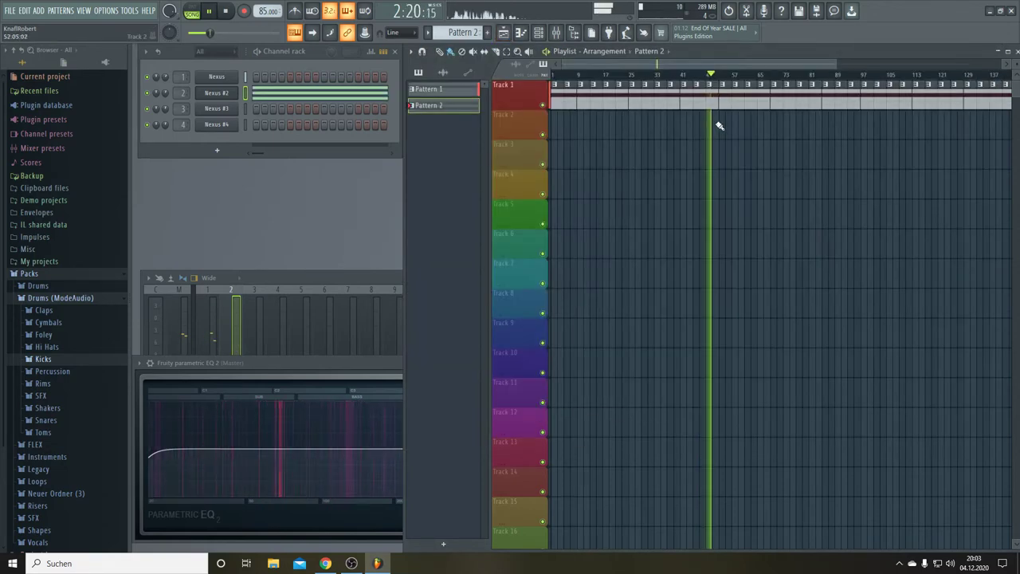
left_click_drag(720, 125, 994, 141)
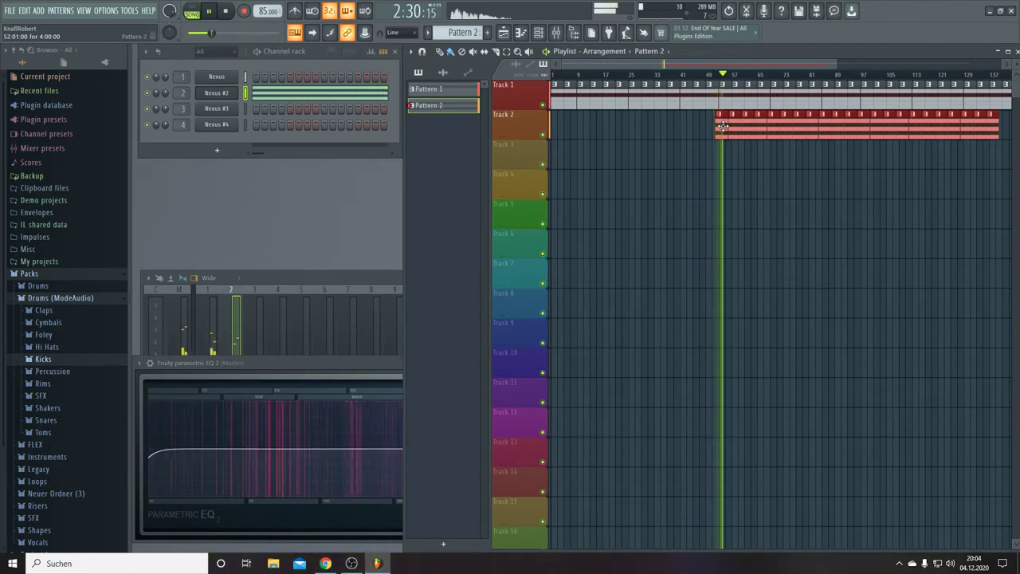
key("space")
left_click_drag(721, 126, 584, 118)
key("space")
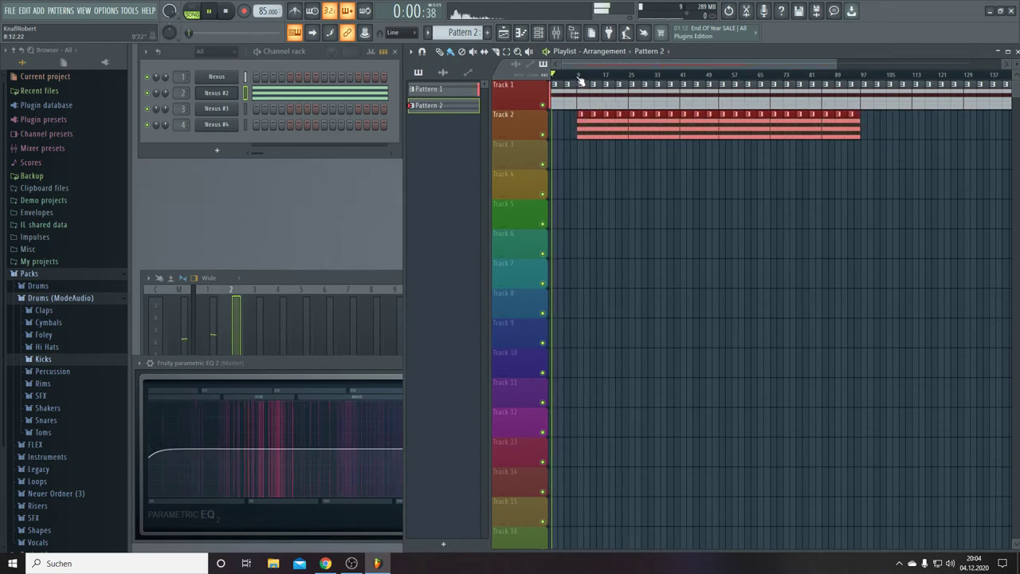
Duplicate the block of Pattern 2 clips on Track 2 so it continues from bar 97 to about bar 185.
scroll(581, 82, "up", 4)
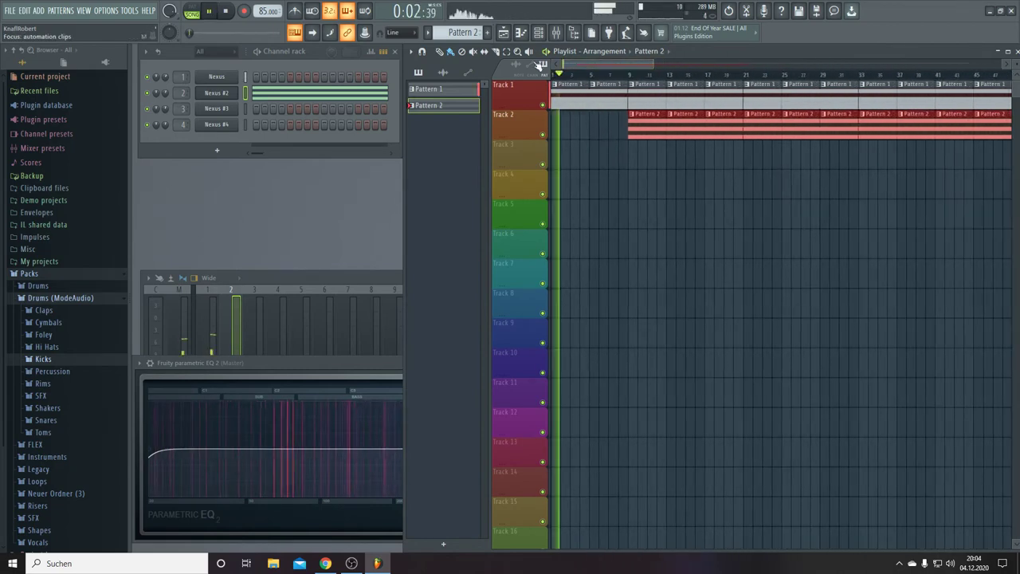
scroll(767, 78, "down", 1)
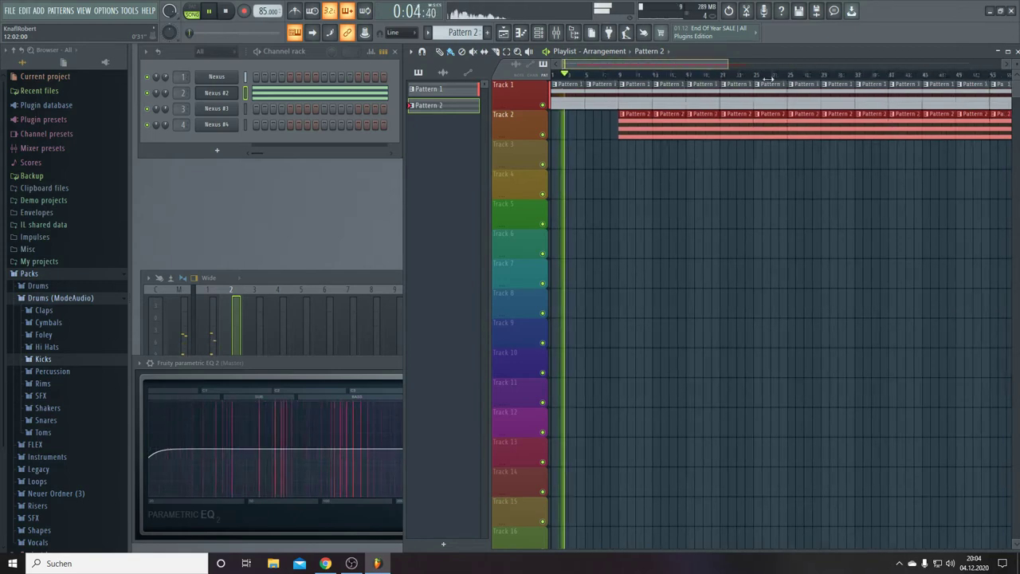
scroll(767, 78, "down", 3)
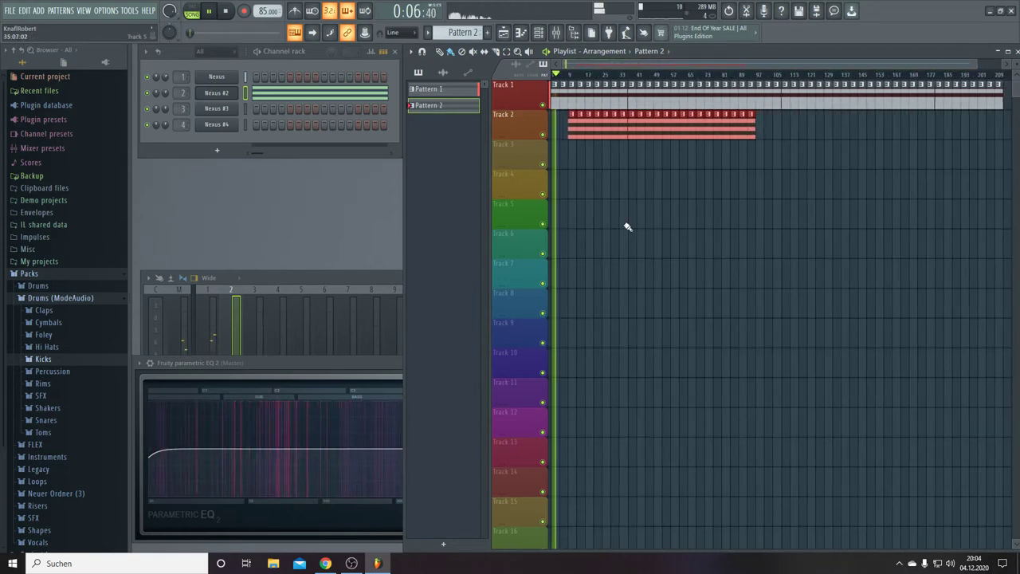
key("ctrl+b")
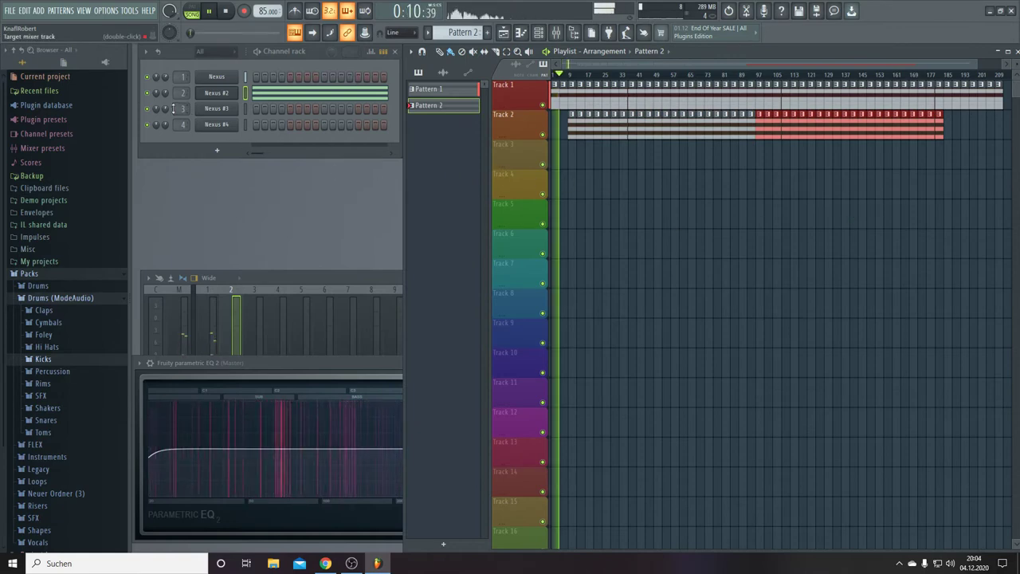
Set the Nexus #2 channel volume to about 54% and its plugin output level to 58.
left_click_drag(165, 92, 165, 94)
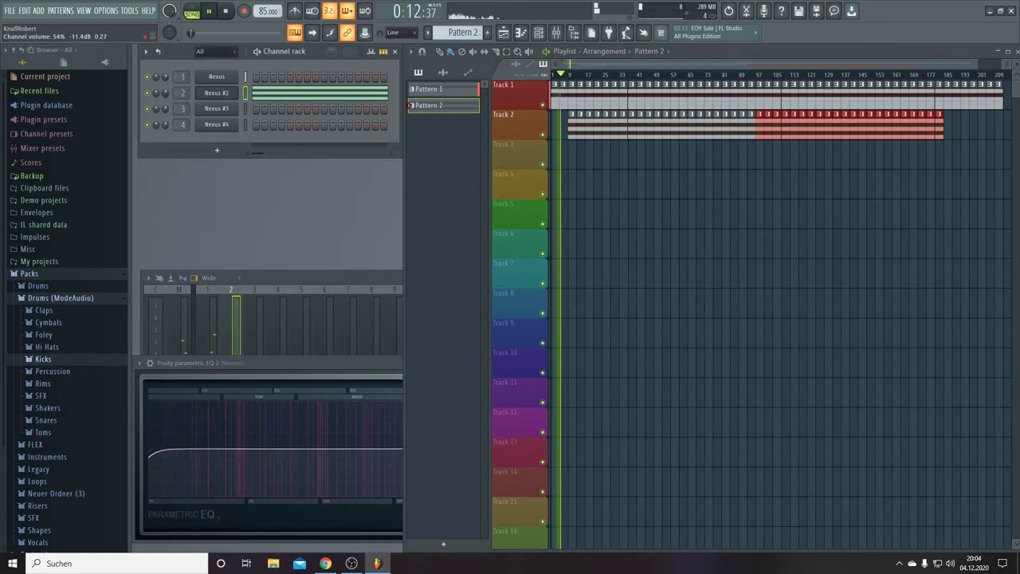
left_click(224, 93)
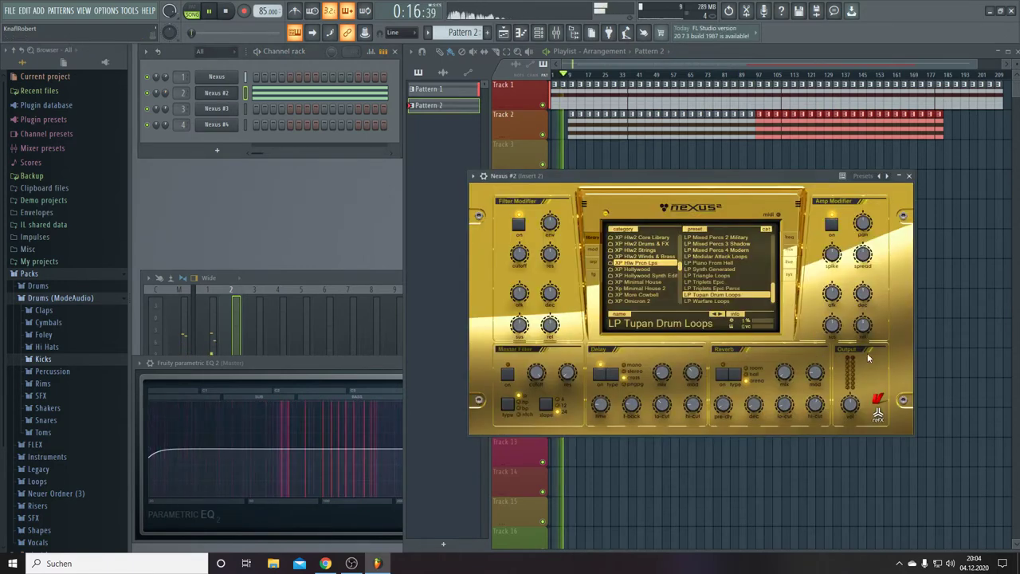
left_click_drag(800, 170, 871, 259)
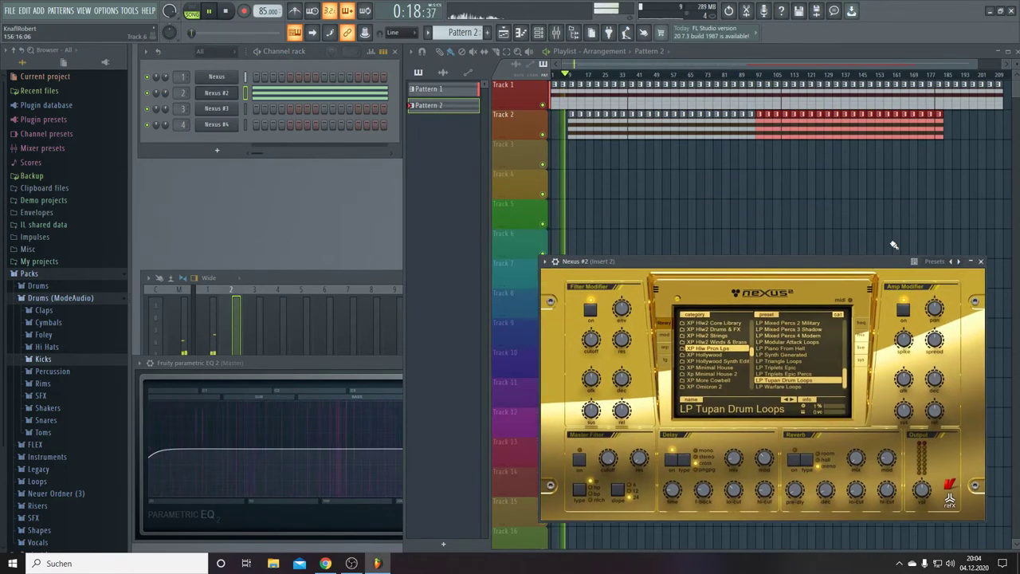
mouse_move(922, 488)
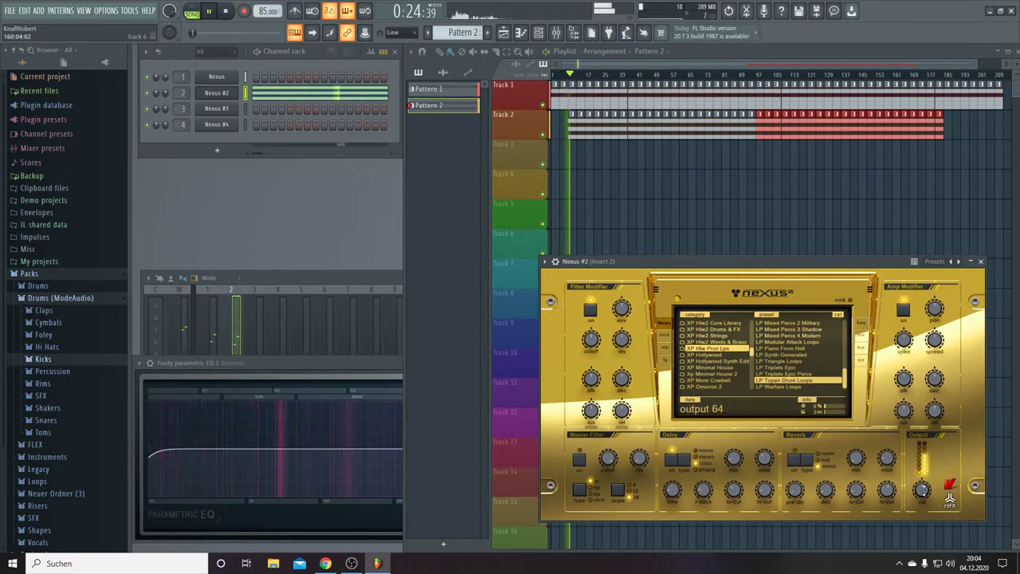
scroll(922, 489, "down", 3)
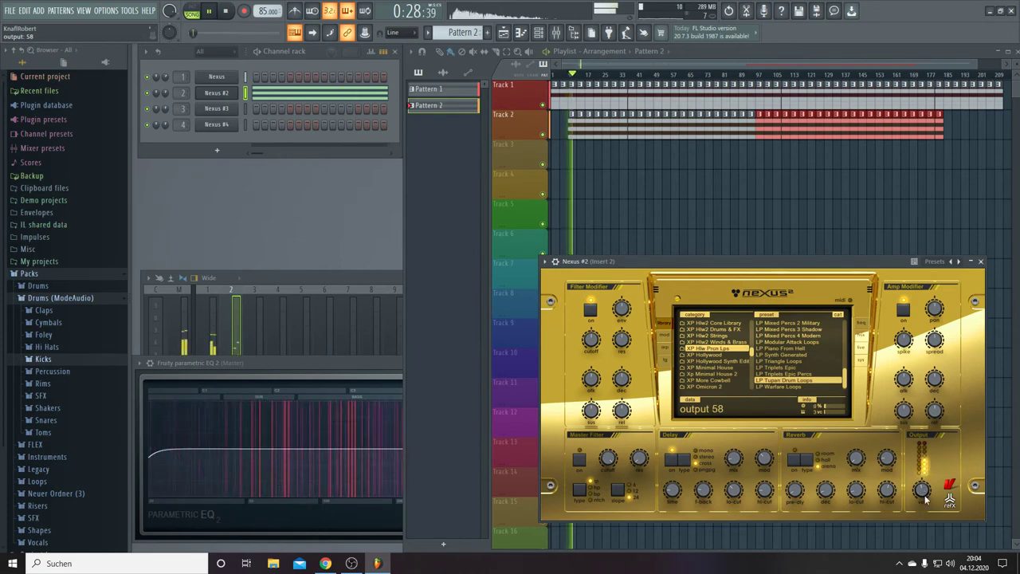
left_click(793, 214)
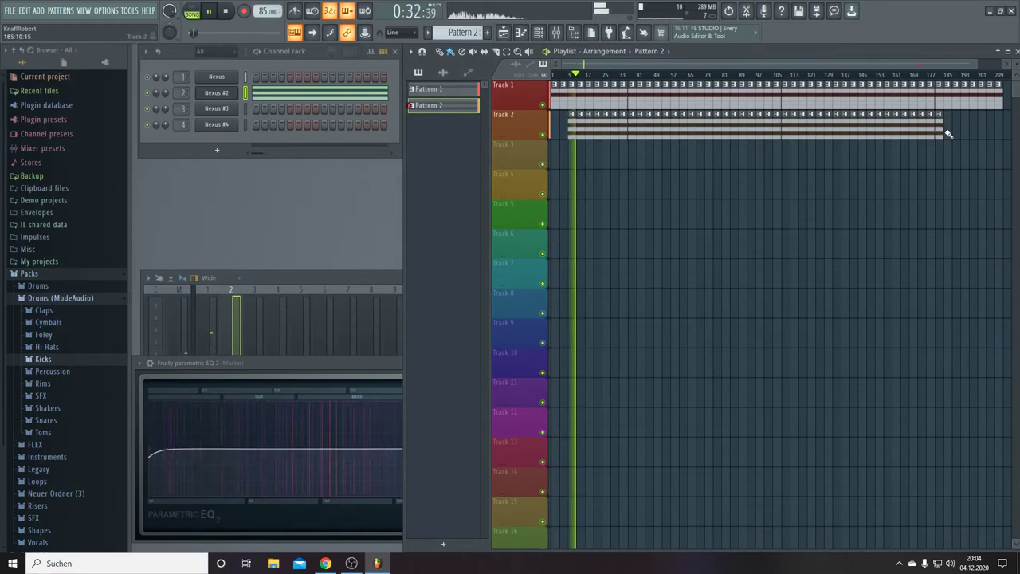
Extend the Pattern 2 clips on Track 2 from bar 185 to the end of the Track 1 clips.
left_click_drag(945, 131, 983, 140)
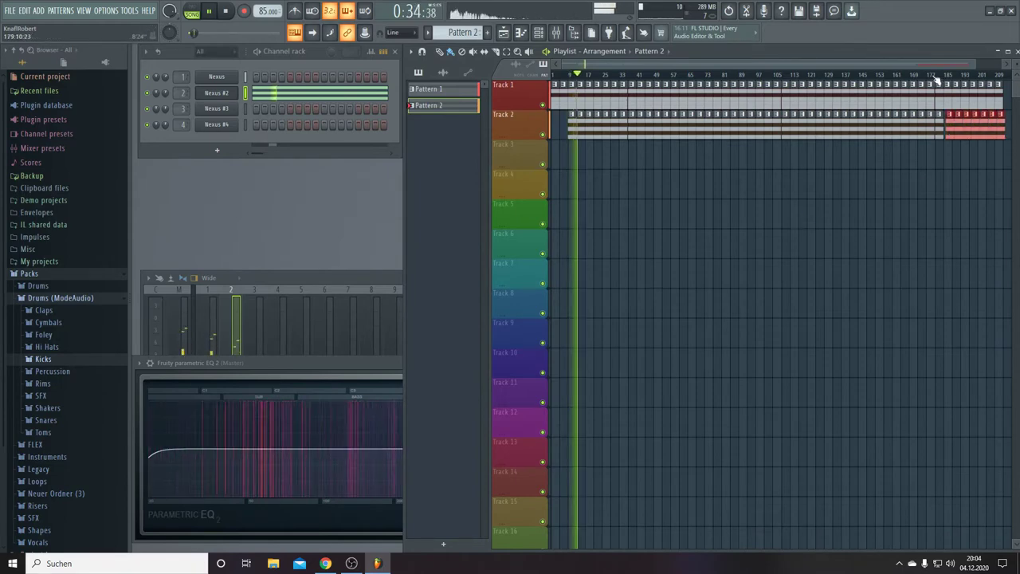
scroll(948, 116, "up", 2)
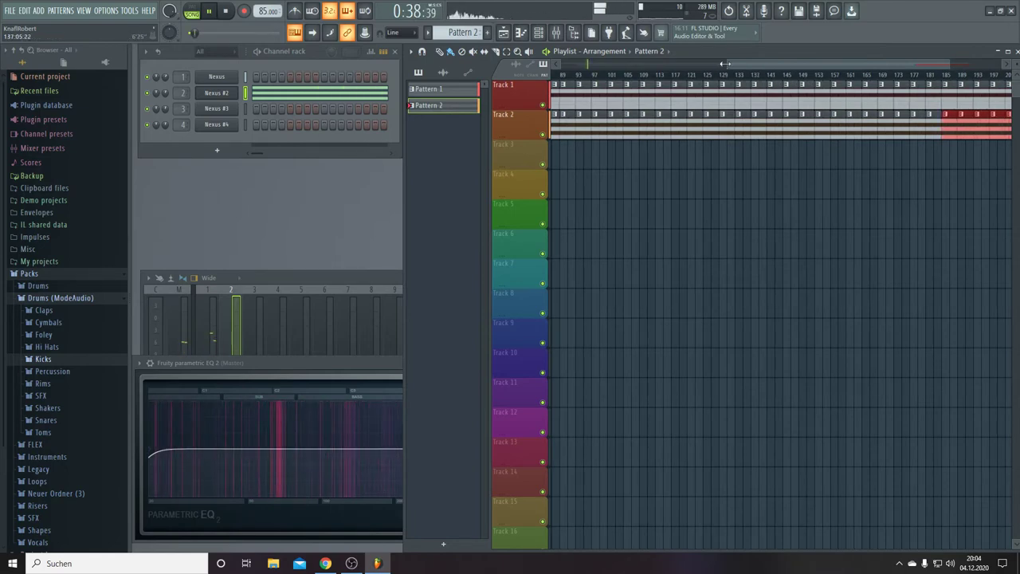
scroll(589, 65, "down", 2)
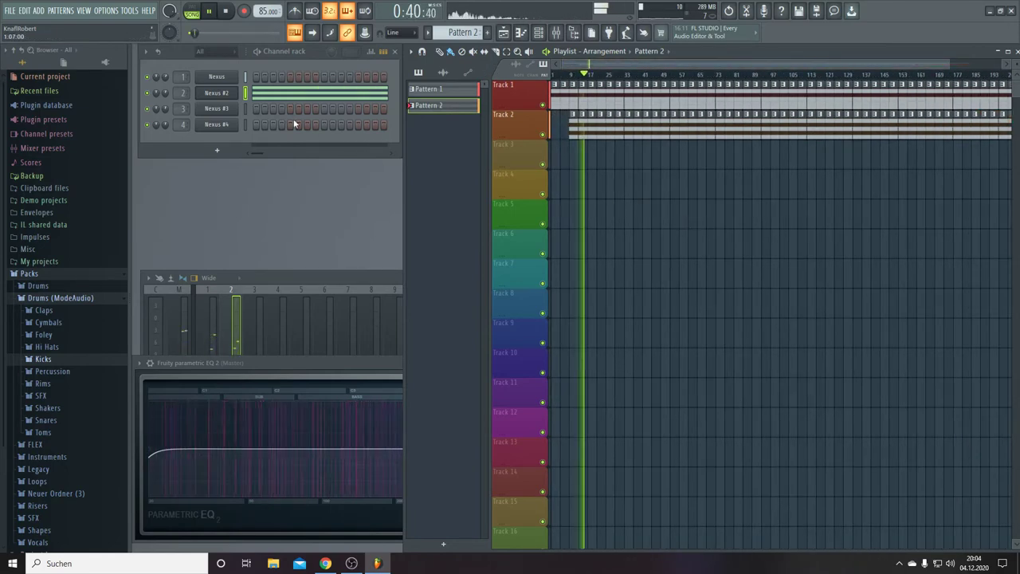
Load the PD parallel universe preset from XP Bigtone Signature 3 in Nexus #3.
left_click(216, 109)
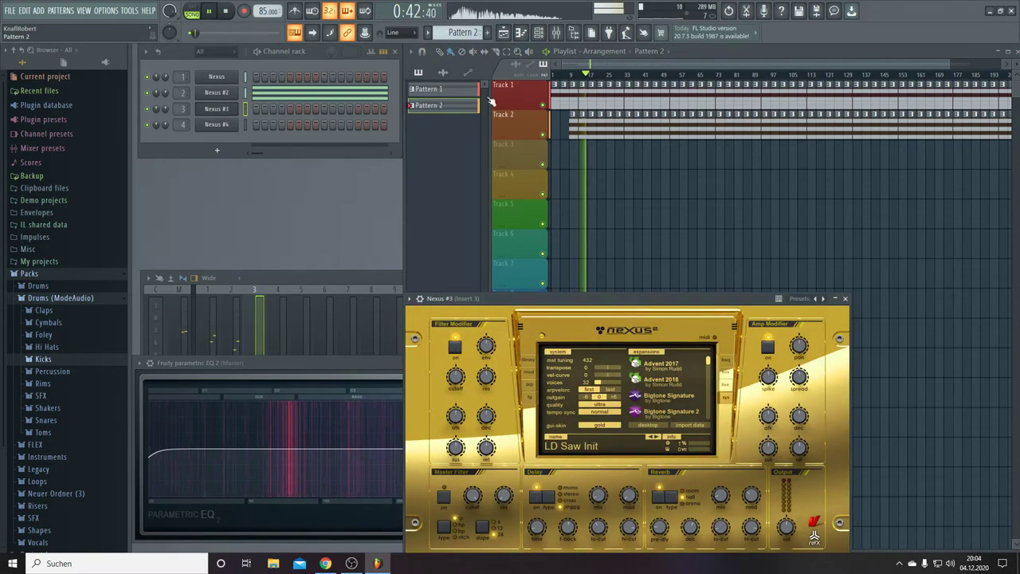
left_click_drag(695, 298, 782, 227)
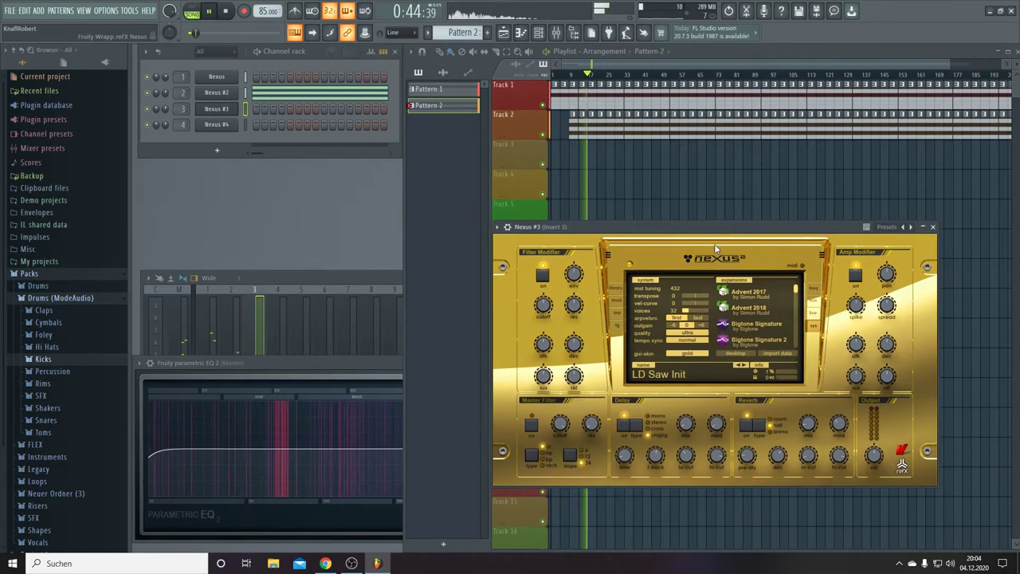
left_click(614, 289)
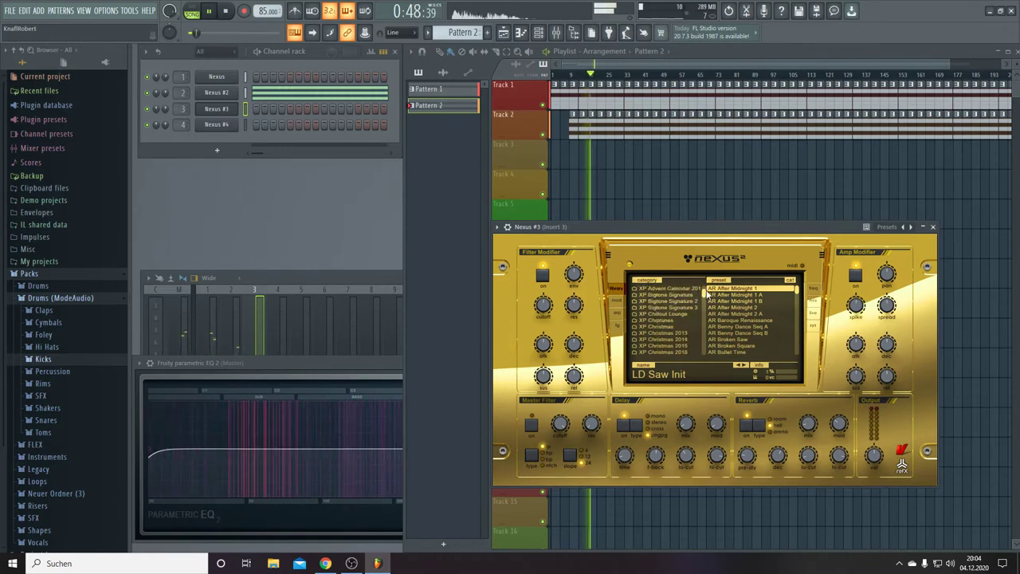
left_click(688, 325)
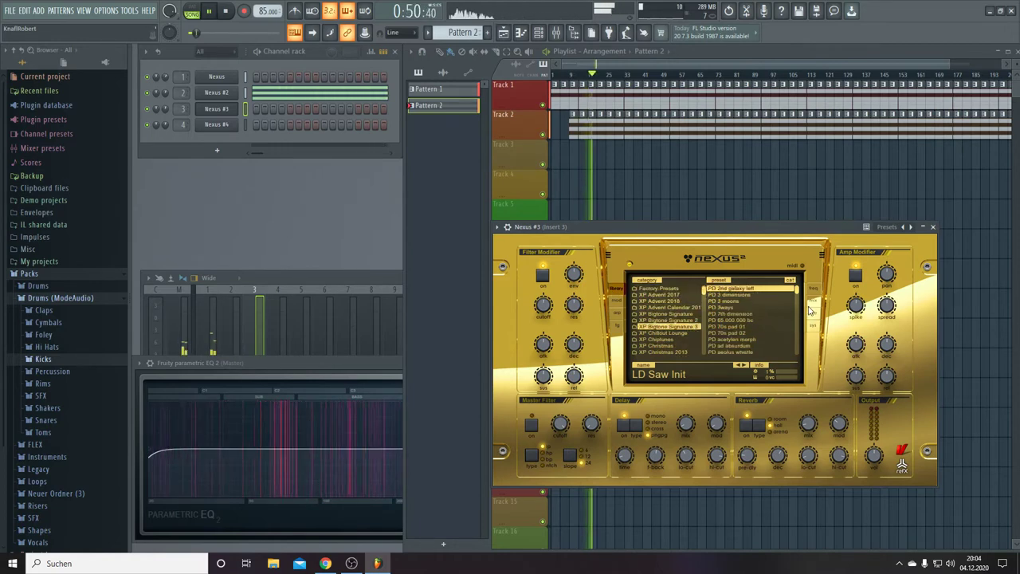
left_click_drag(798, 290, 801, 327)
scroll(754, 303, "down", 2)
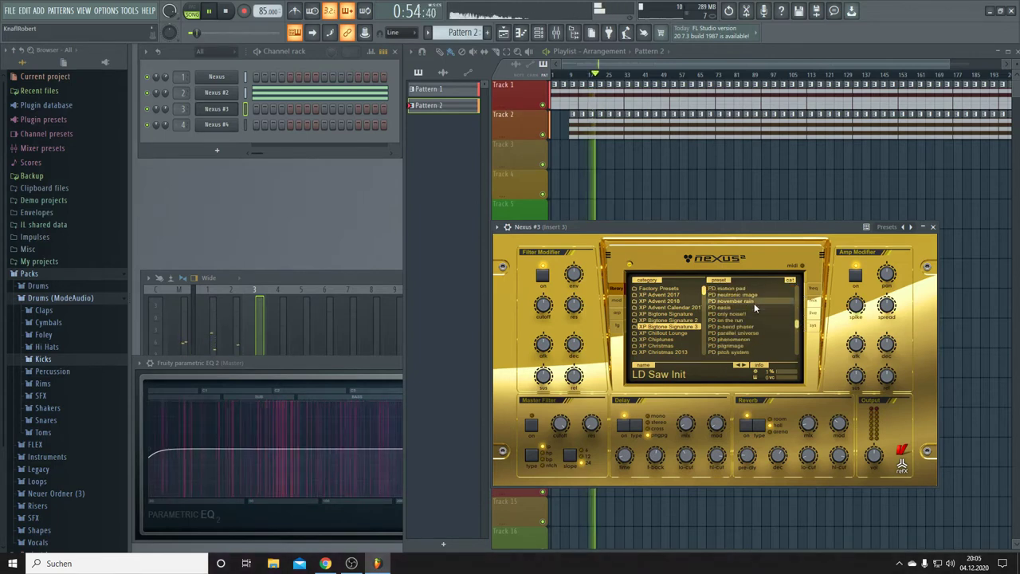
left_click(738, 320)
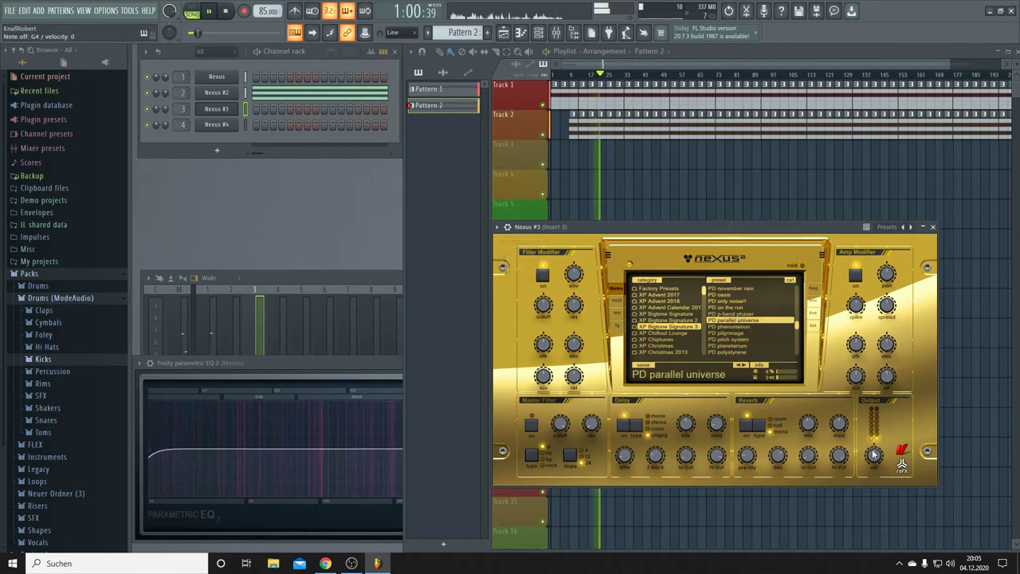
Reduce the Nexus #3 output level to about 33 while auditioning the pad against the song.
left_click_drag(874, 461, 884, 487)
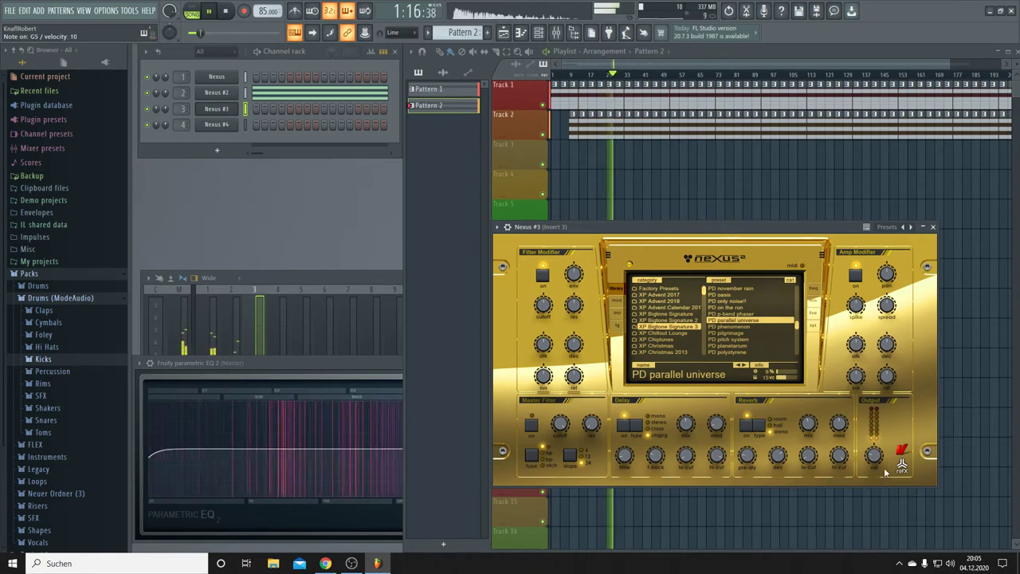
mouse_move(873, 456)
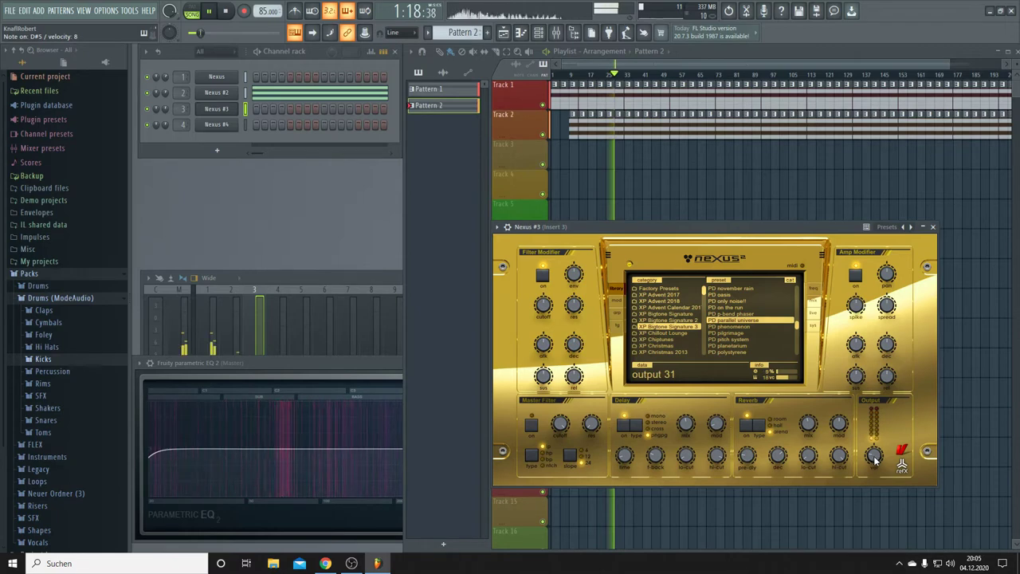
scroll(873, 455, "up", 2)
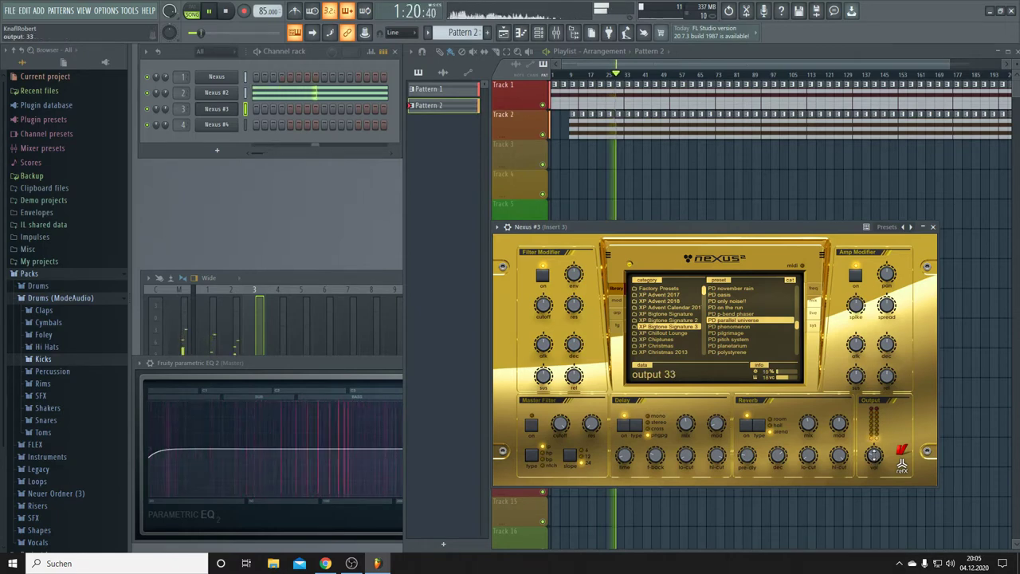
scroll(873, 456, "up", 2)
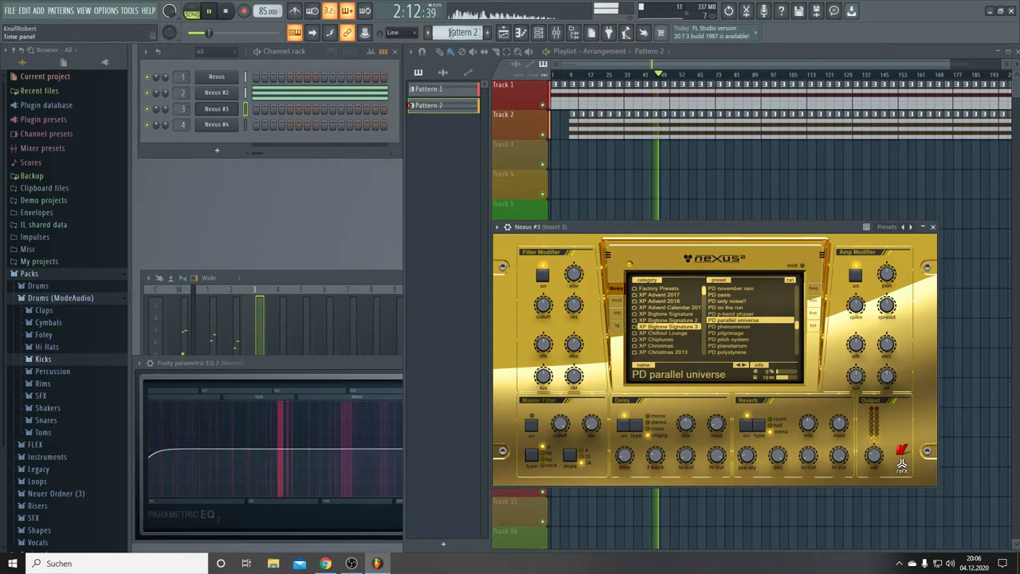
Create Pattern 3 and draw a short chord of C5, D#5 and G5 at bar 1 in the Nexus #3 piano roll.
key("F4")
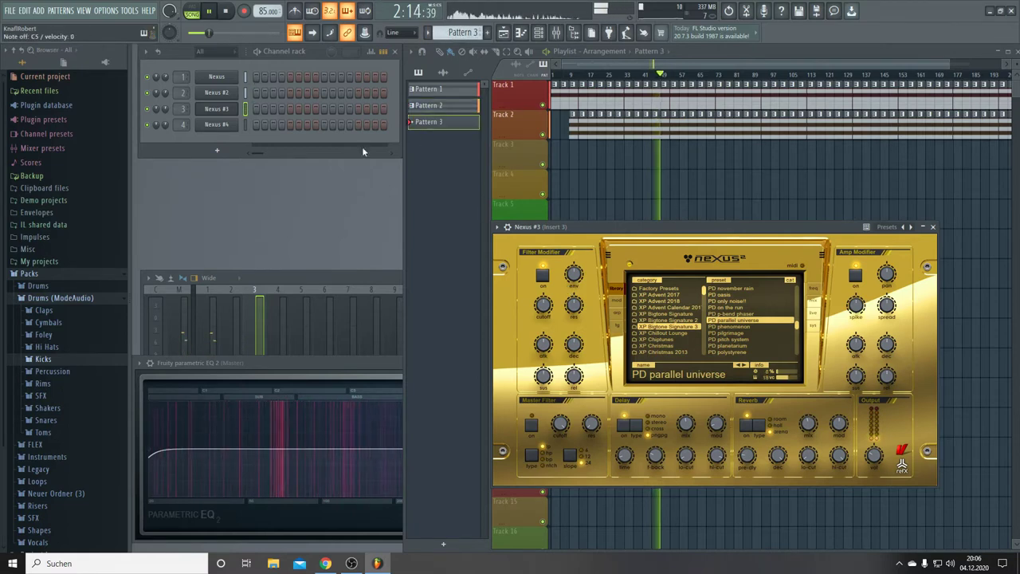
right_click(236, 107)
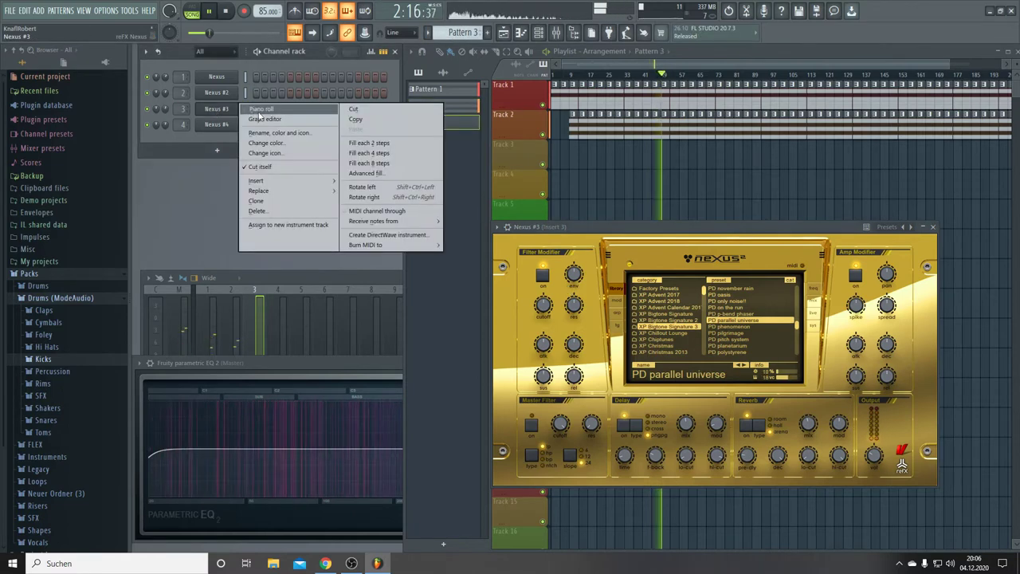
left_click(260, 110)
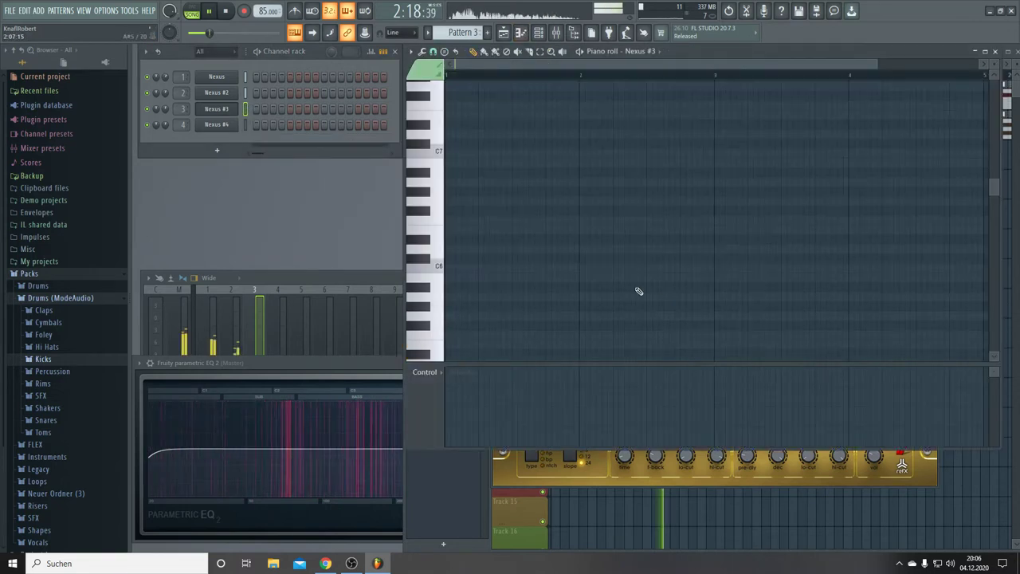
scroll(638, 291, "down", 3)
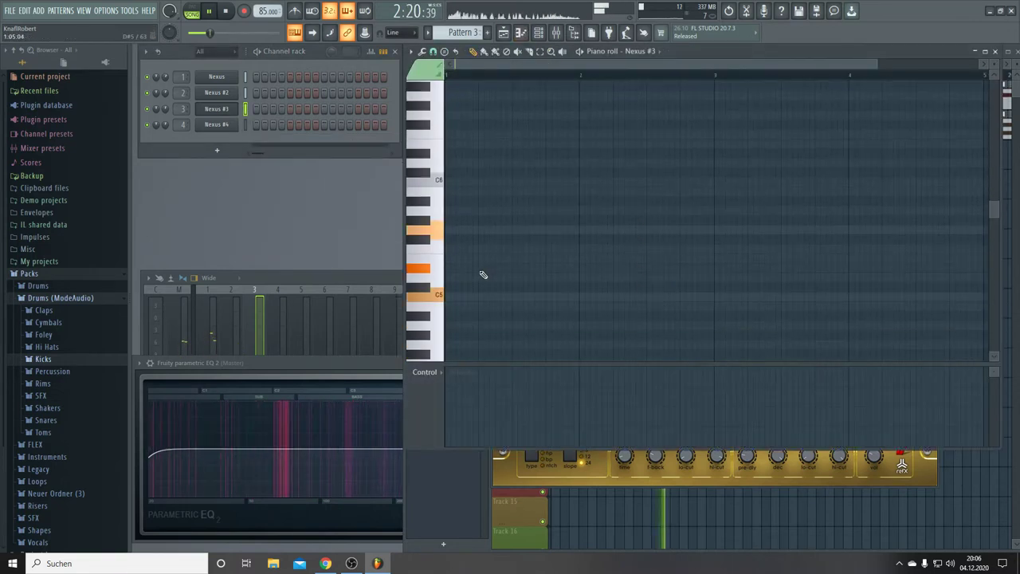
left_click(451, 298)
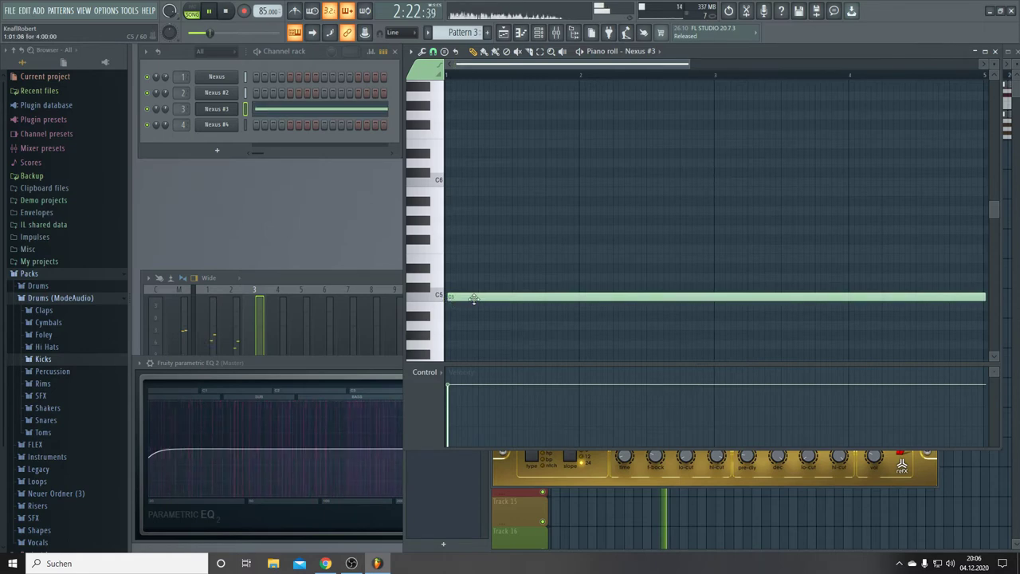
left_click_drag(983, 297, 461, 298)
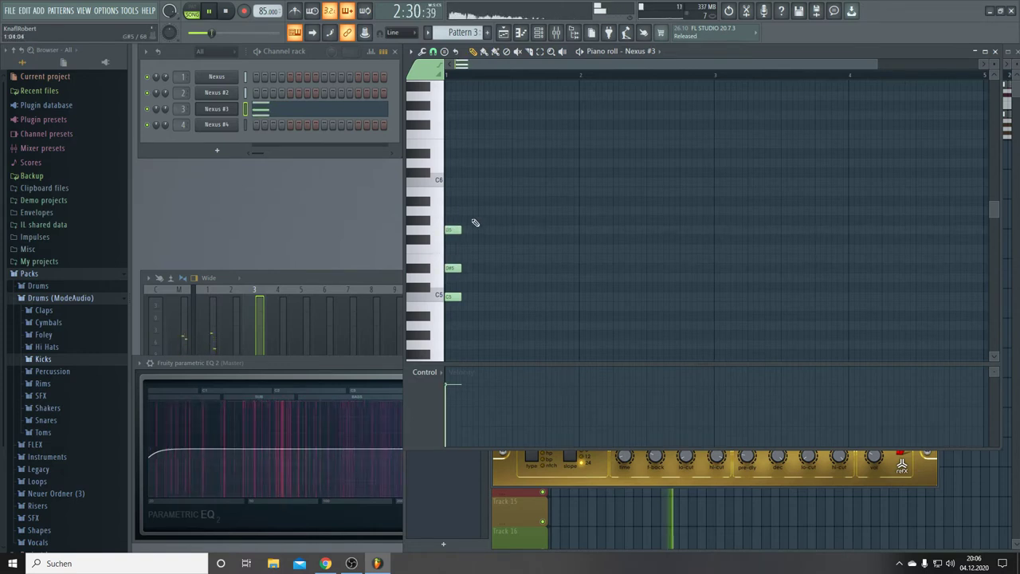
Place a Pattern 3 clip on Track 3 at bar 57 and extend it to bar 61.
left_click(504, 33)
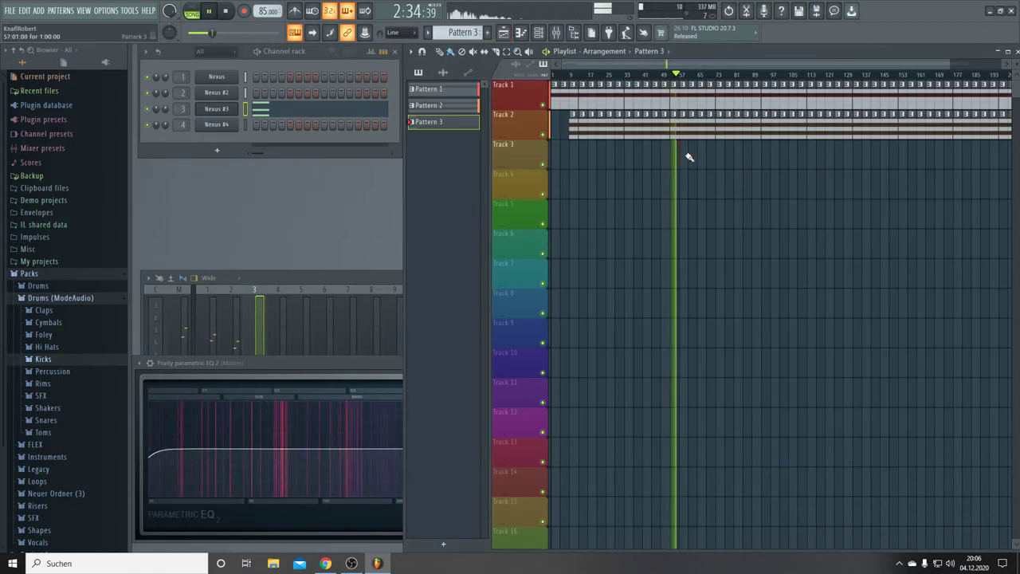
scroll(688, 82, "up", 4)
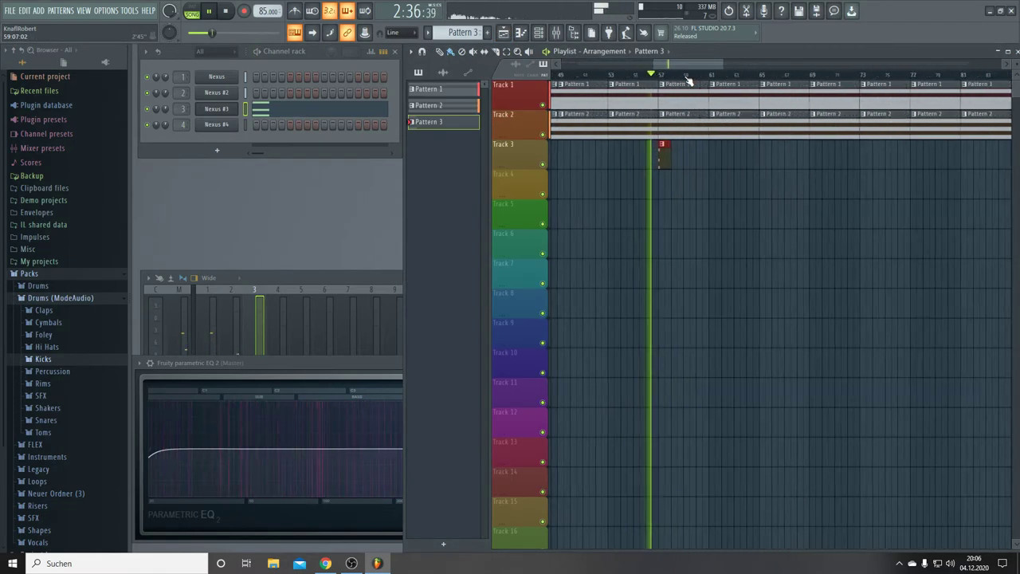
left_click_drag(663, 159, 724, 164)
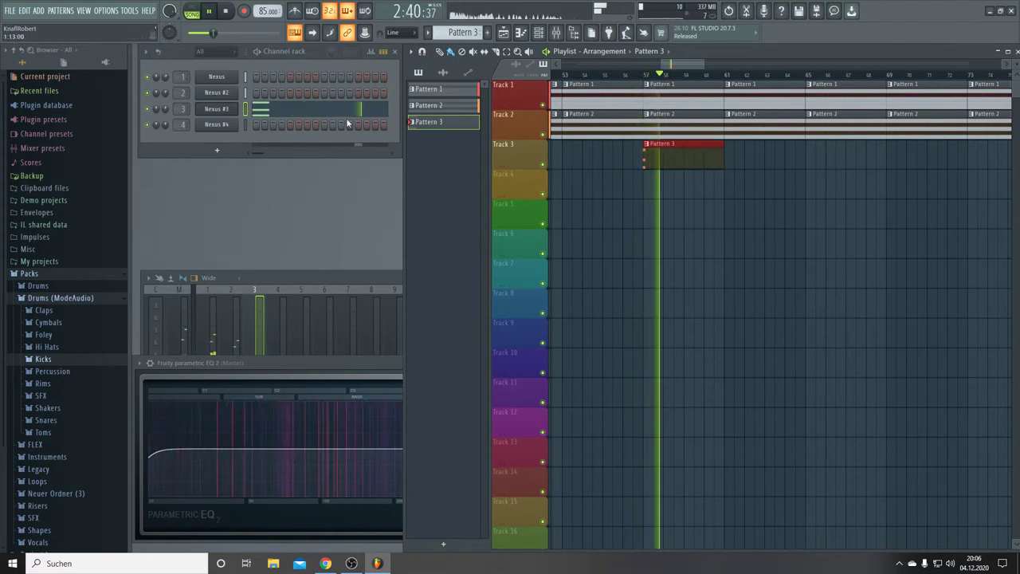
Shorten the three chord notes of Pattern 3 to about one step and return to the playlist.
left_click(302, 108)
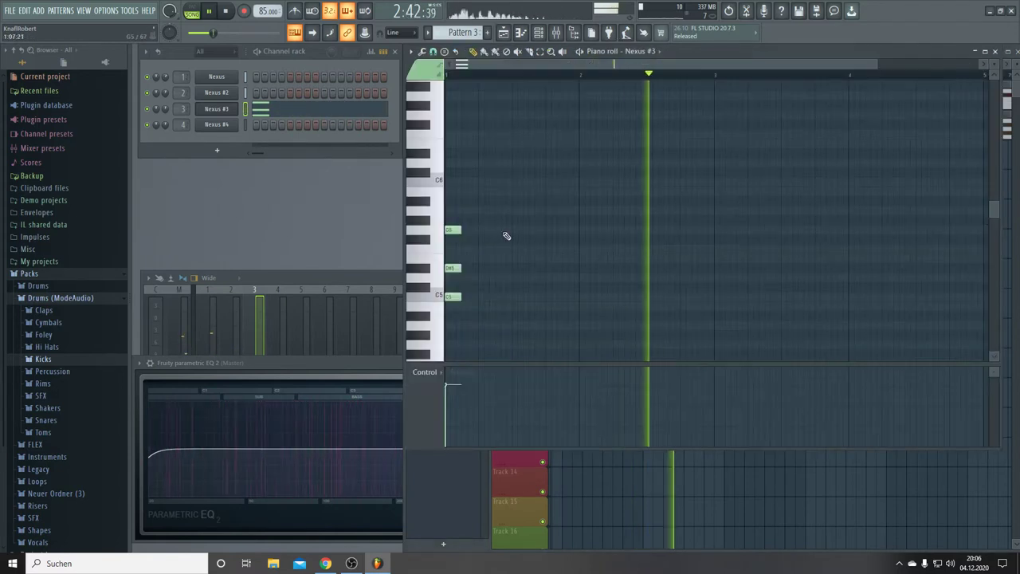
mouse_move(467, 297)
left_mouse_down()
mouse_move(459, 317)
mouse_move(452, 298)
left_mouse_up()
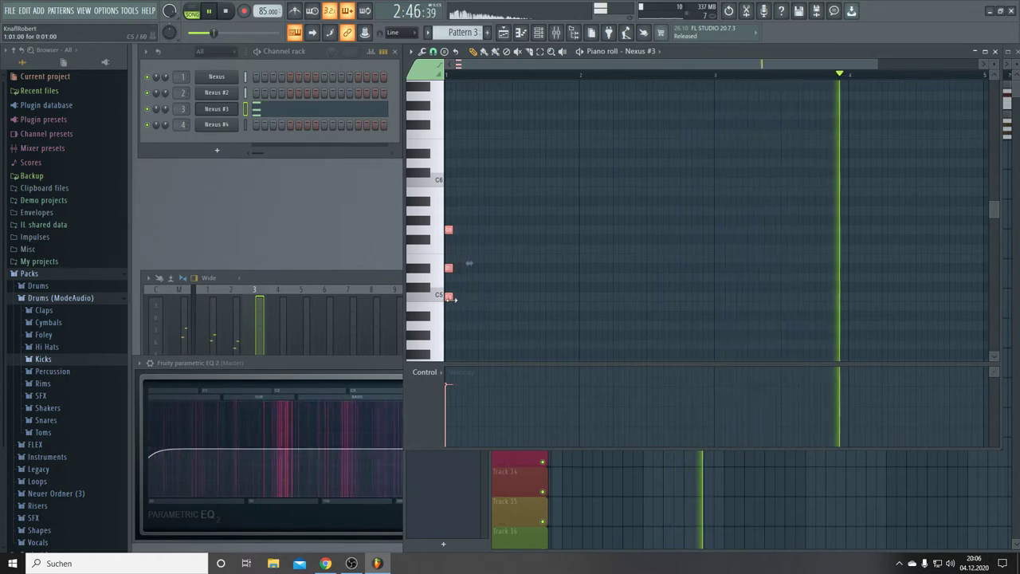
key("F5")
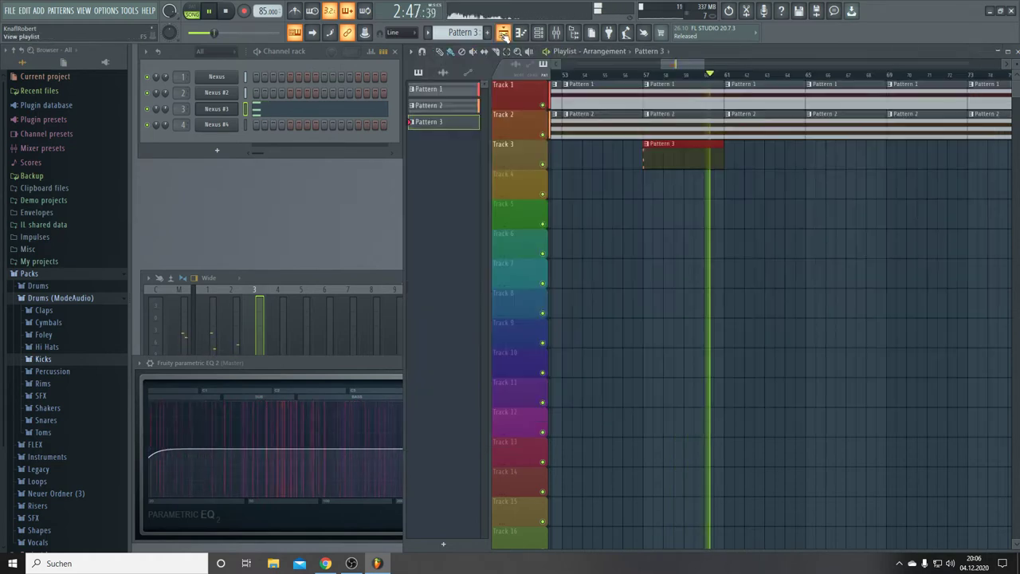
Add four-bar Pattern 3 clips on Track 3 starting at bars 61, 65, 69 and 73.
left_click(730, 166)
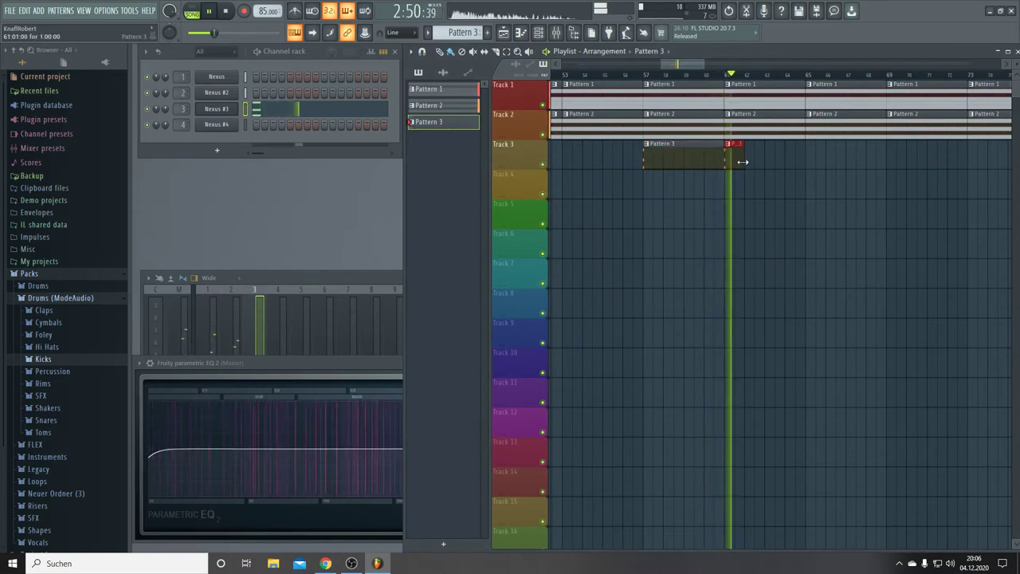
left_click_drag(745, 169, 805, 167)
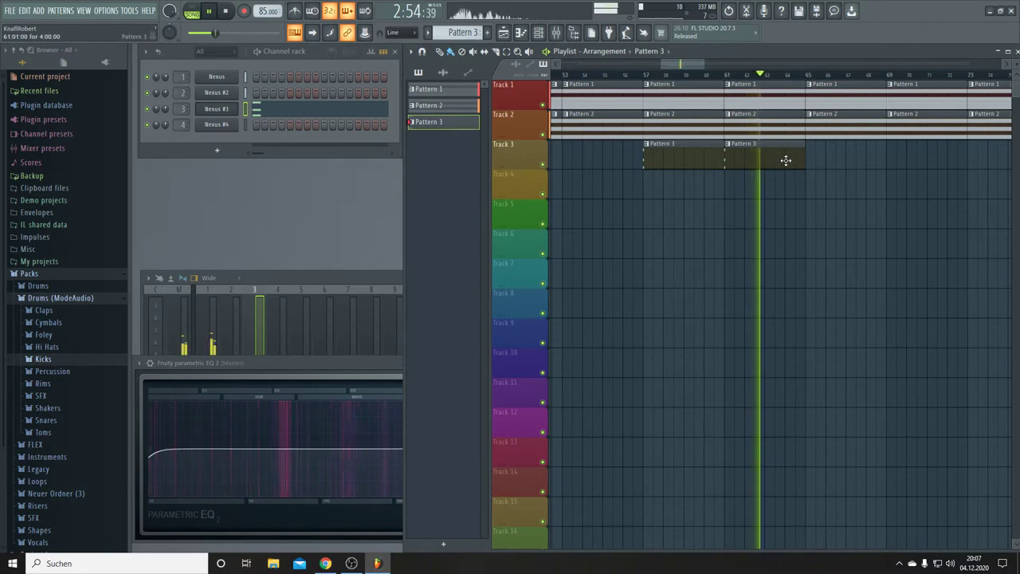
left_click_drag(806, 168, 988, 167)
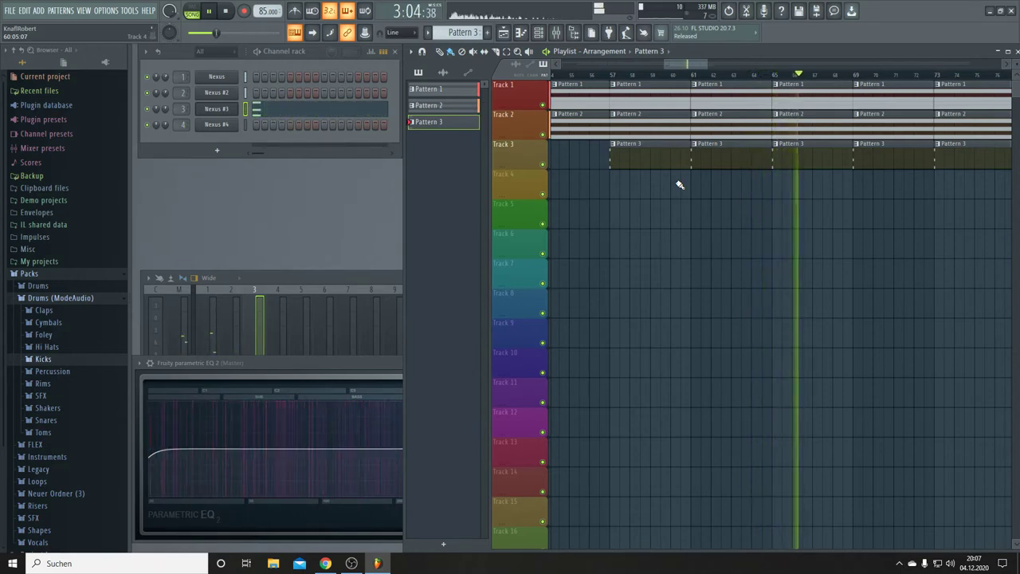
Move the three chord notes of Pattern 3 from bar 1 to the start of bar 4 and return to the playlist.
left_click(284, 112)
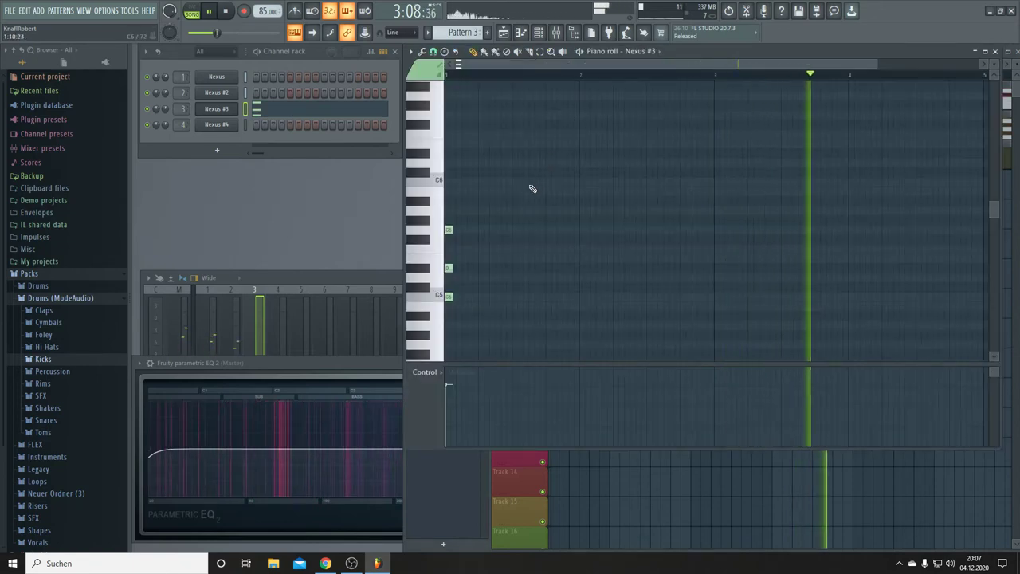
left_click_drag(511, 170, 376, 359)
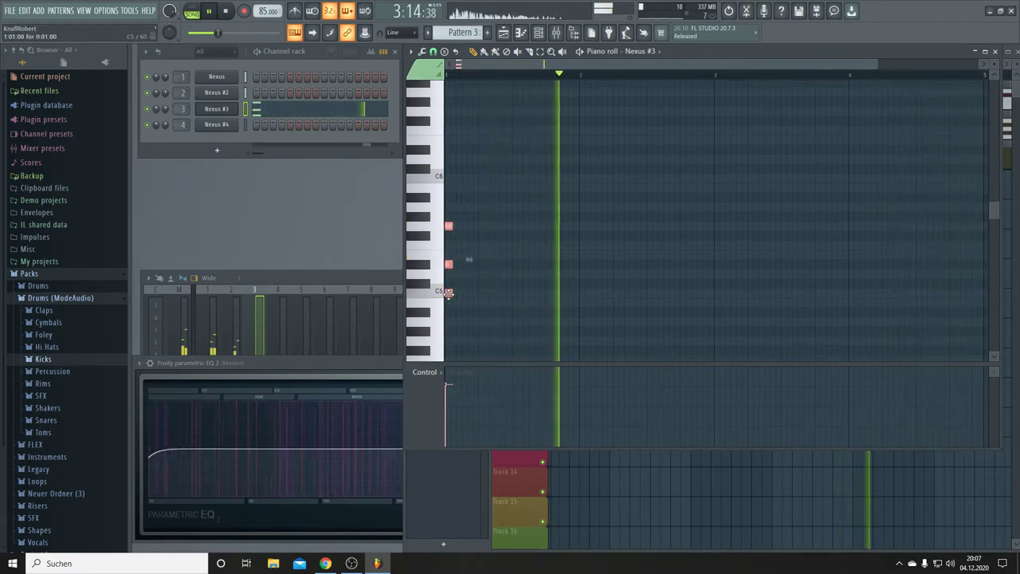
left_click_drag(449, 293, 854, 292)
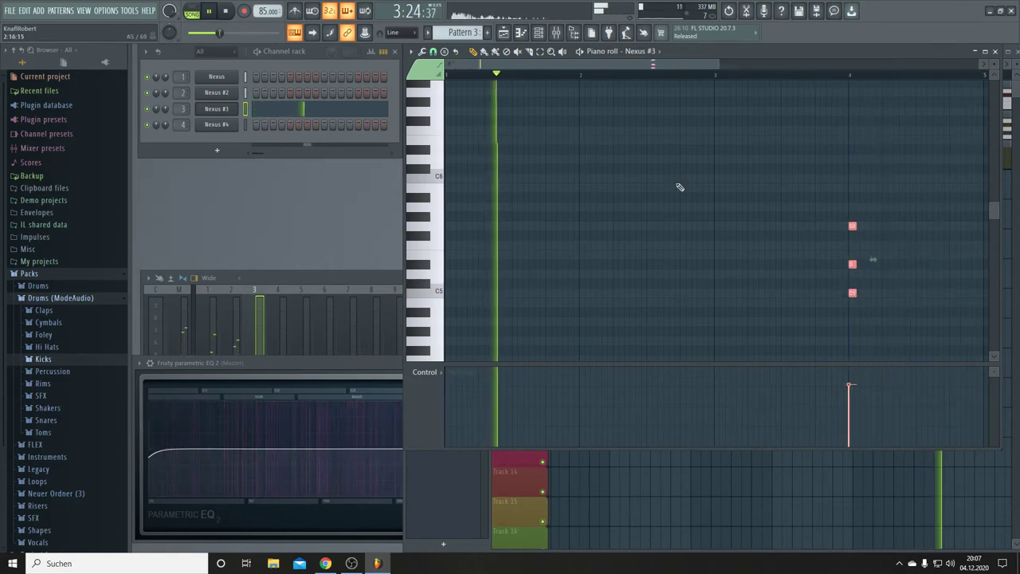
key("F5")
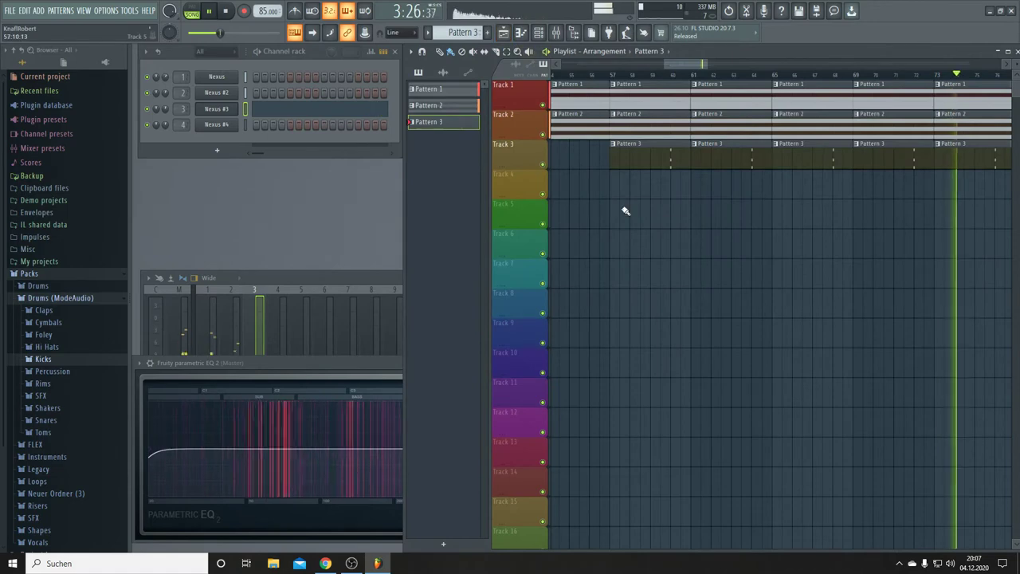
Fill Track 3 with Pattern 3 clips from bar 21 to where Tracks 1 and 2 end, and add one clip at bar 1.
left_click_drag(704, 64, 982, 74)
left_click_drag(663, 64, 554, 64)
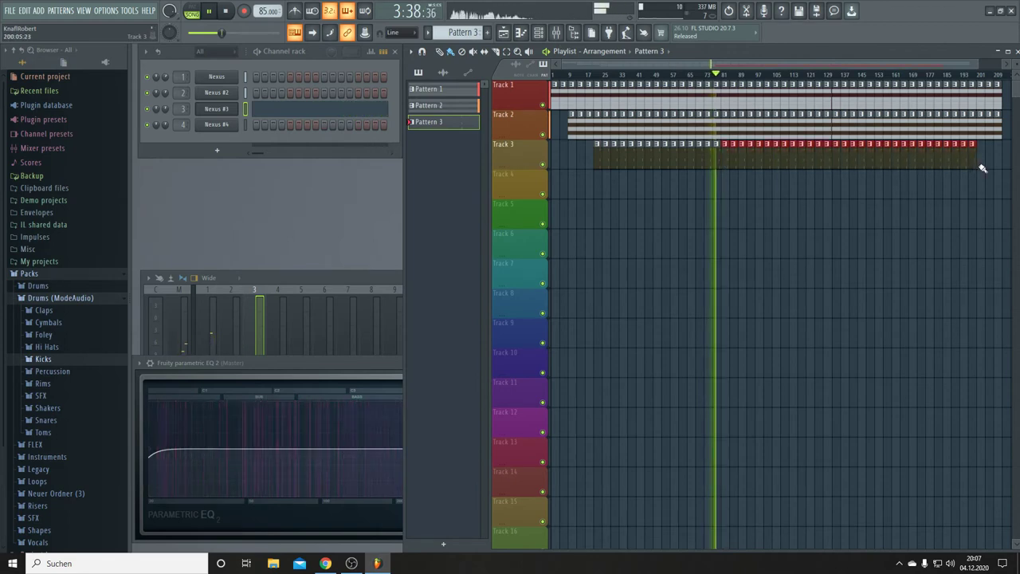
left_click(771, 281)
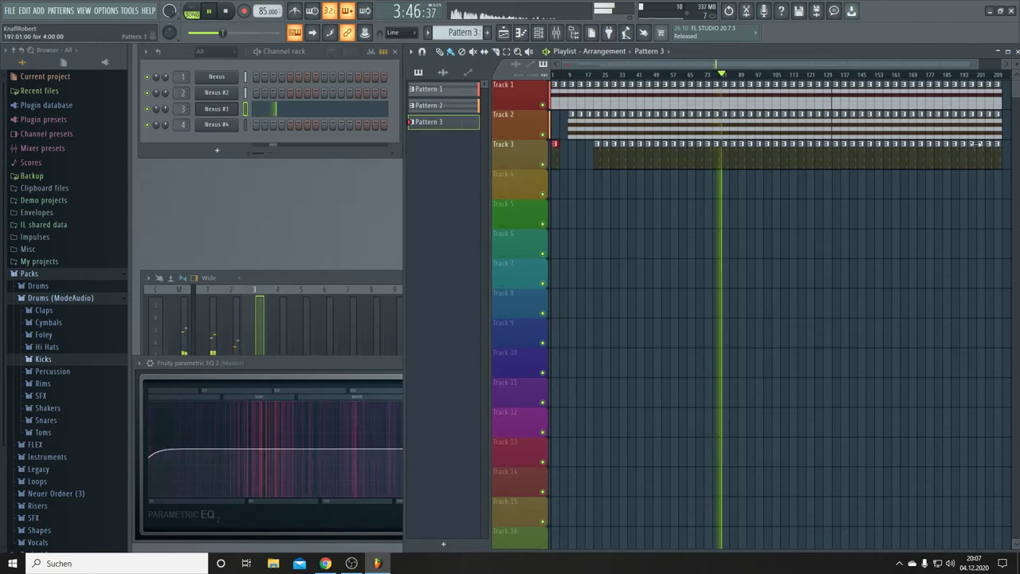
Shift all clips except the Pattern 3 clip at bar 1 four bars later, and play the arrangement from the start.
left_click_drag(1011, 145, 561, 96)
left_click(560, 96)
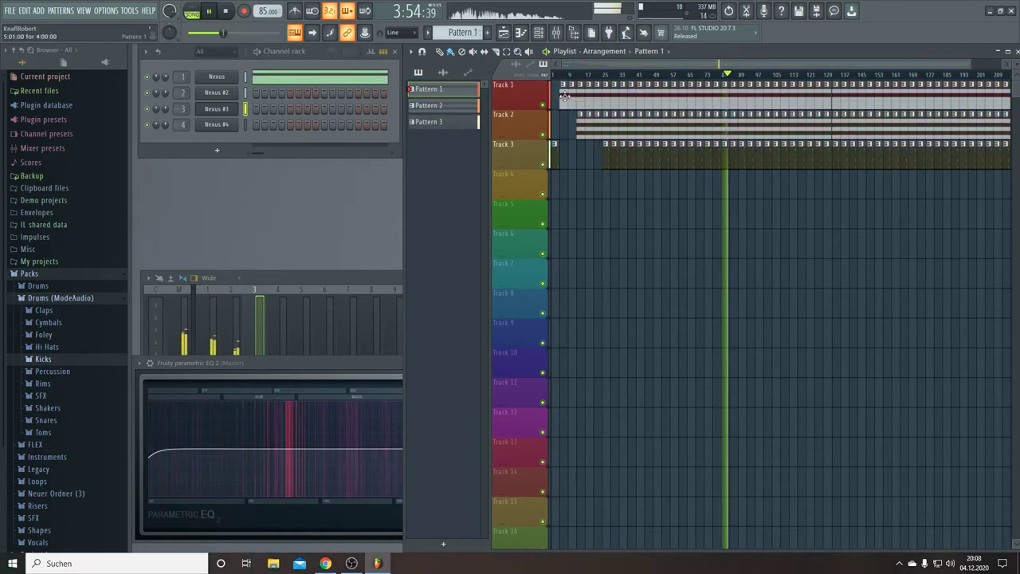
key("space")
scroll(561, 80, "up", 6)
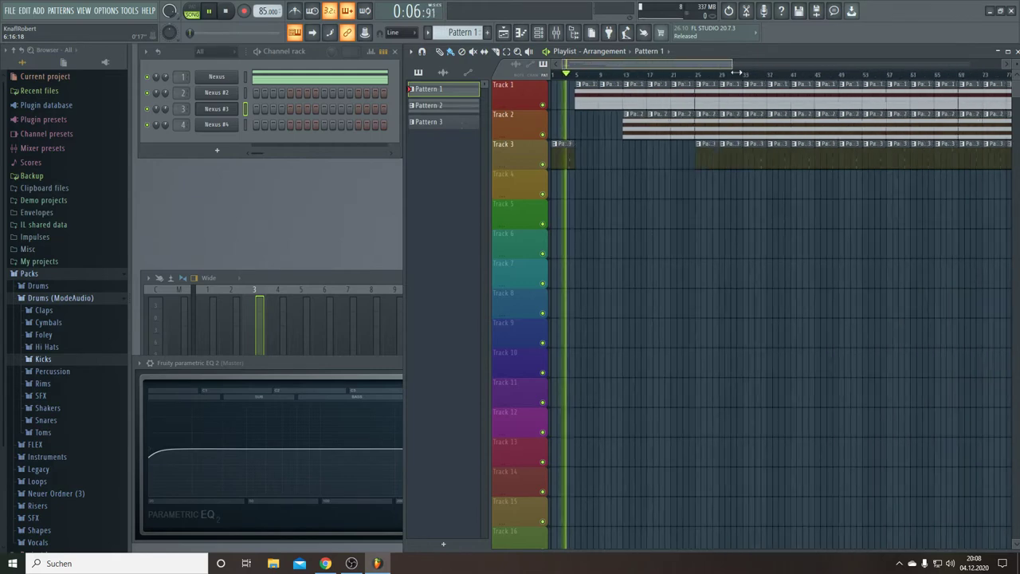
left_click_drag(645, 64, 624, 67)
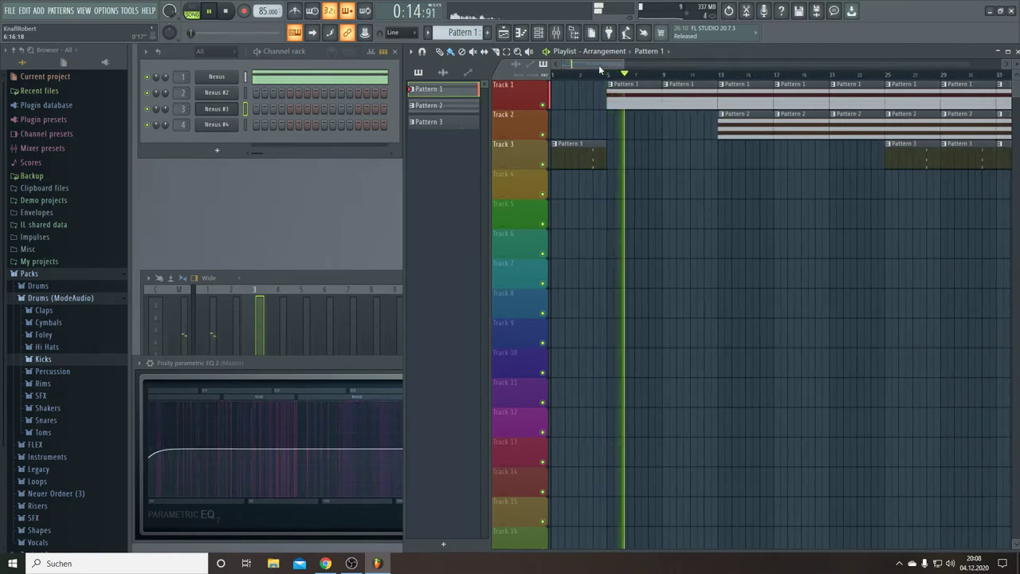
Create Pattern 4 and set the quality of Nexus #4 to ultra.
scroll(468, 34, "down", 2)
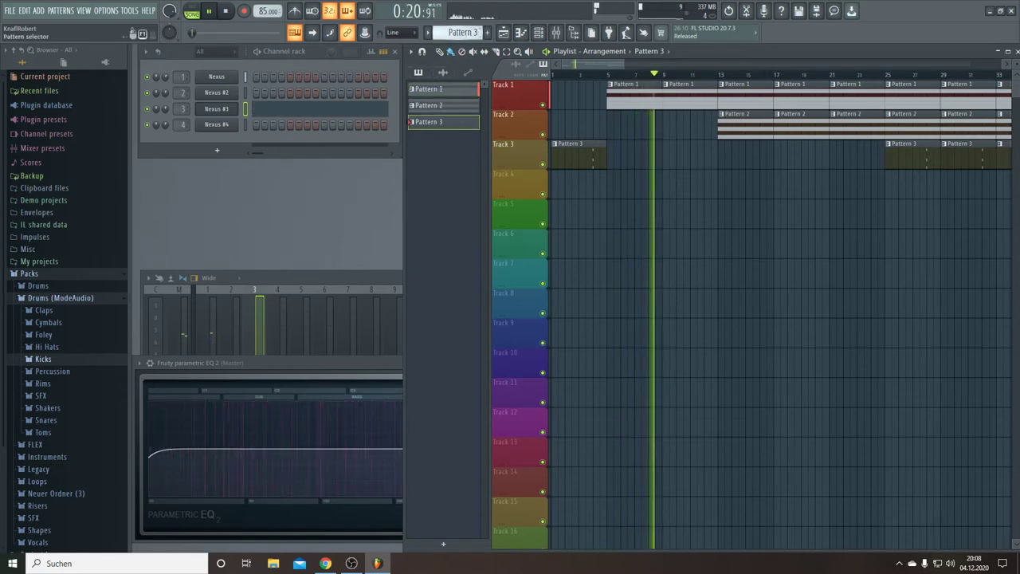
scroll(468, 33, "down", 1)
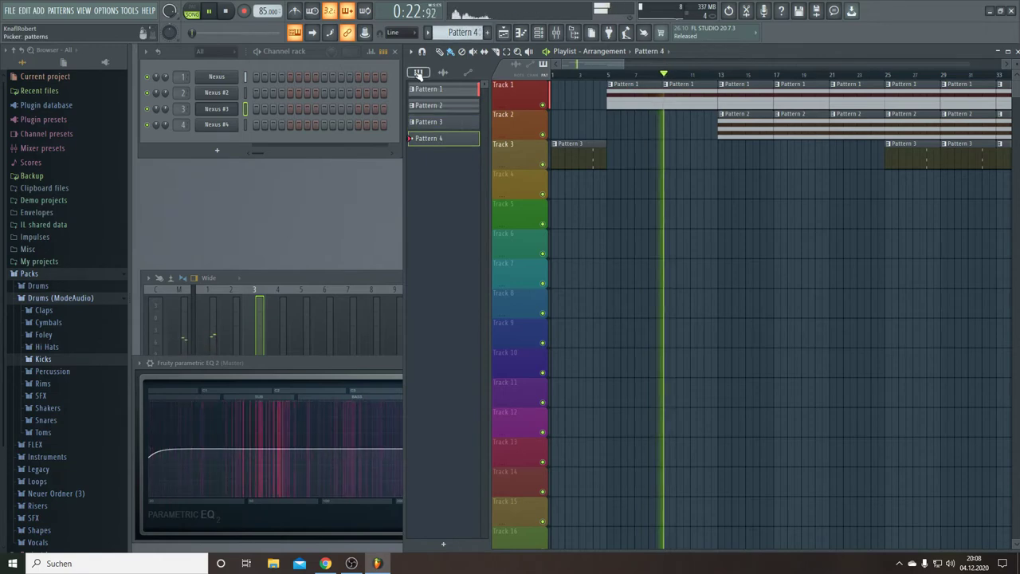
left_click(209, 127)
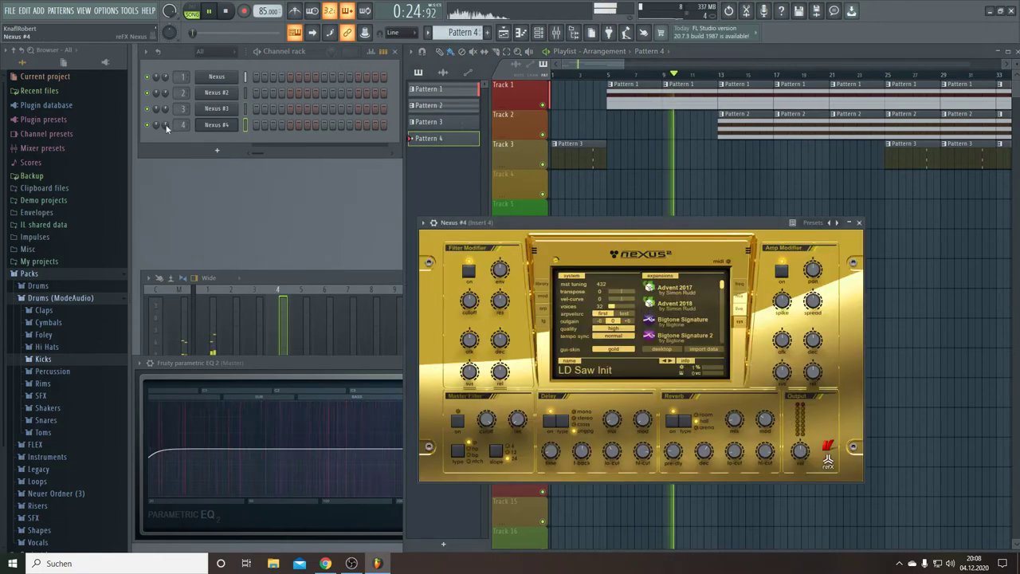
left_click(541, 286)
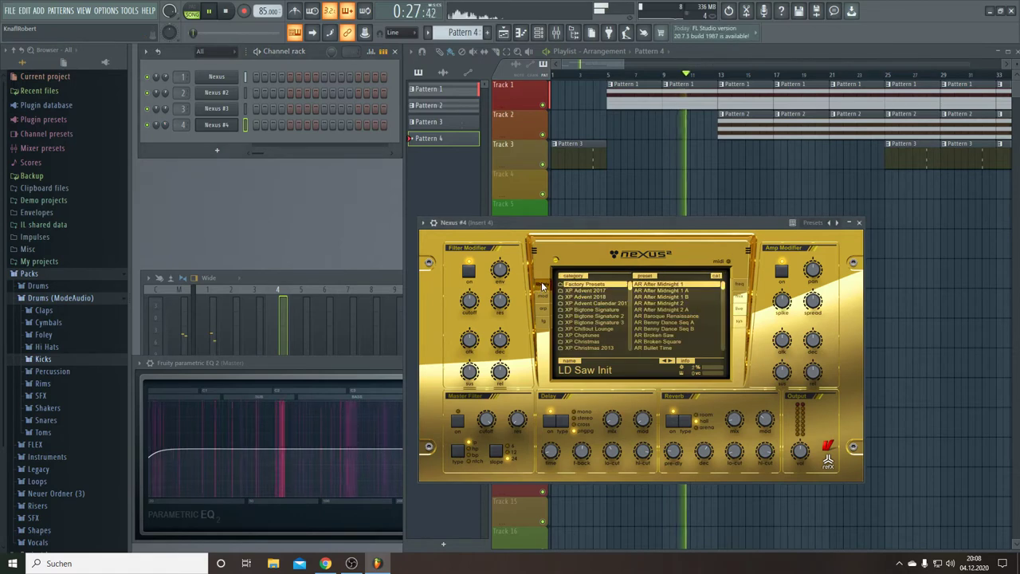
left_click(740, 321)
left_click(625, 332)
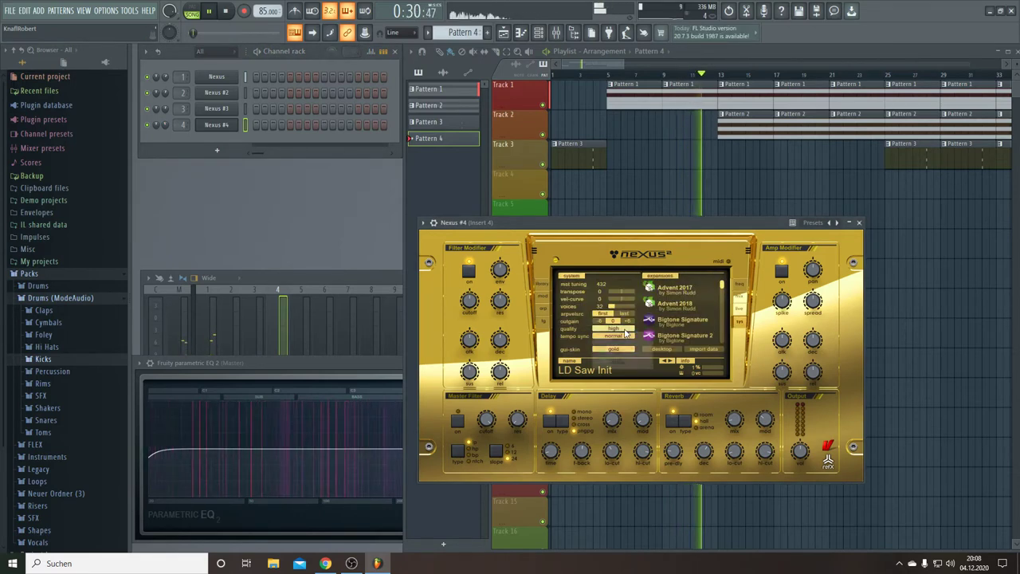
left_click(618, 362)
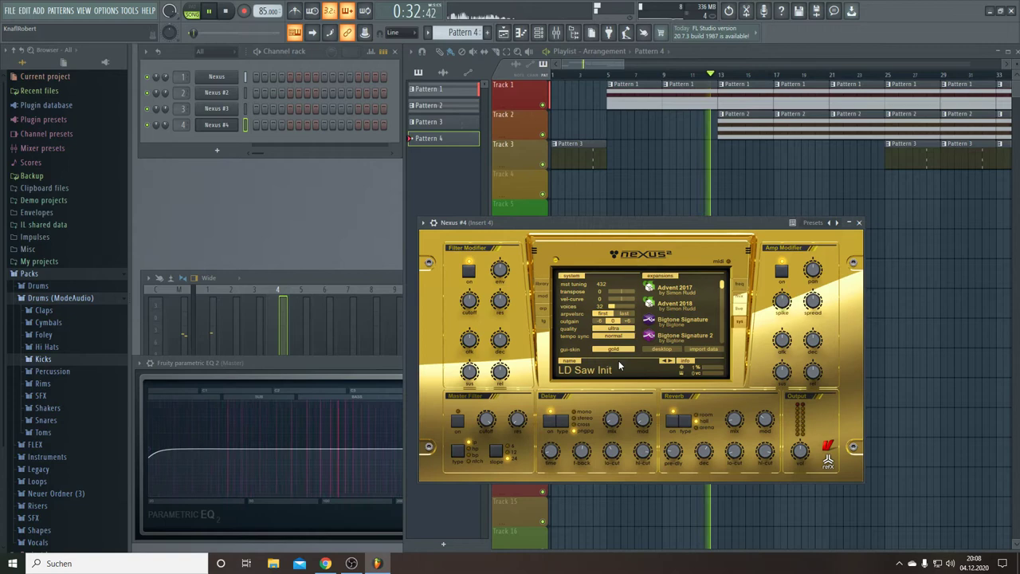
Load the PD 3d Pad preset from XP Bigtone Signature in Nexus #4 and lower its output volume.
left_click(542, 284)
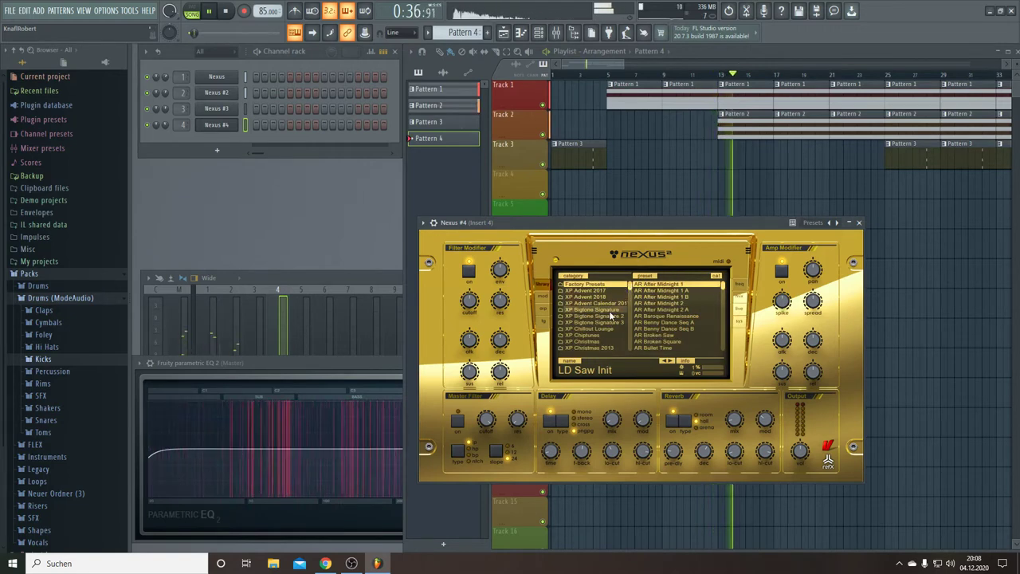
left_click(611, 312)
scroll(723, 291, "down", 2)
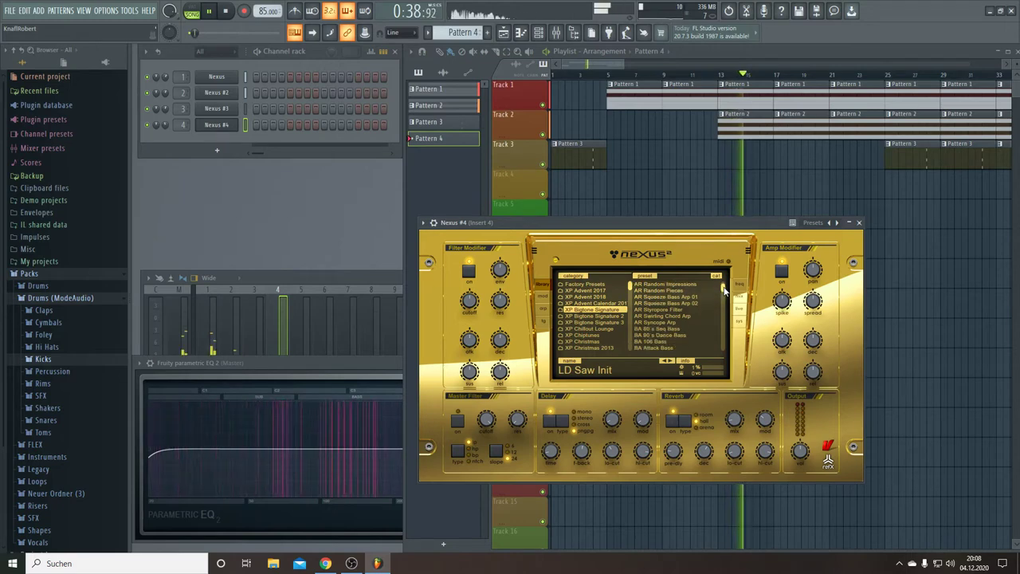
scroll(726, 295, "down", 2)
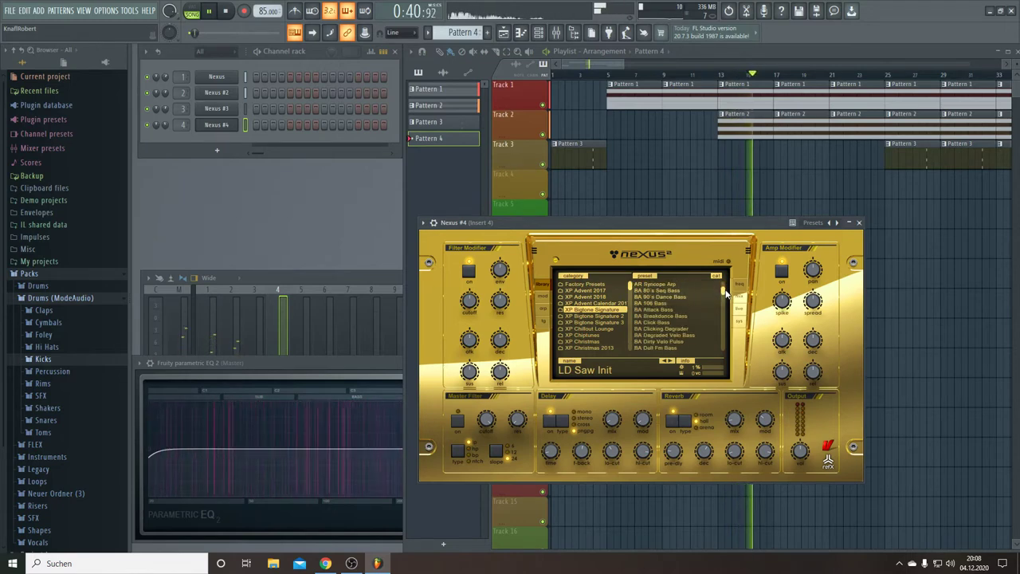
left_click_drag(724, 293, 732, 322)
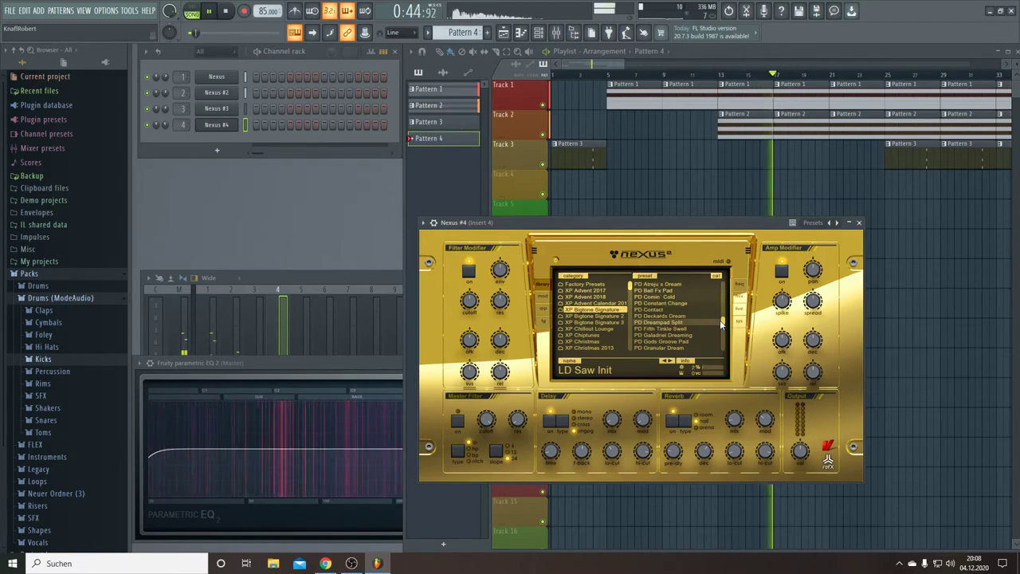
scroll(720, 320, "up", 2)
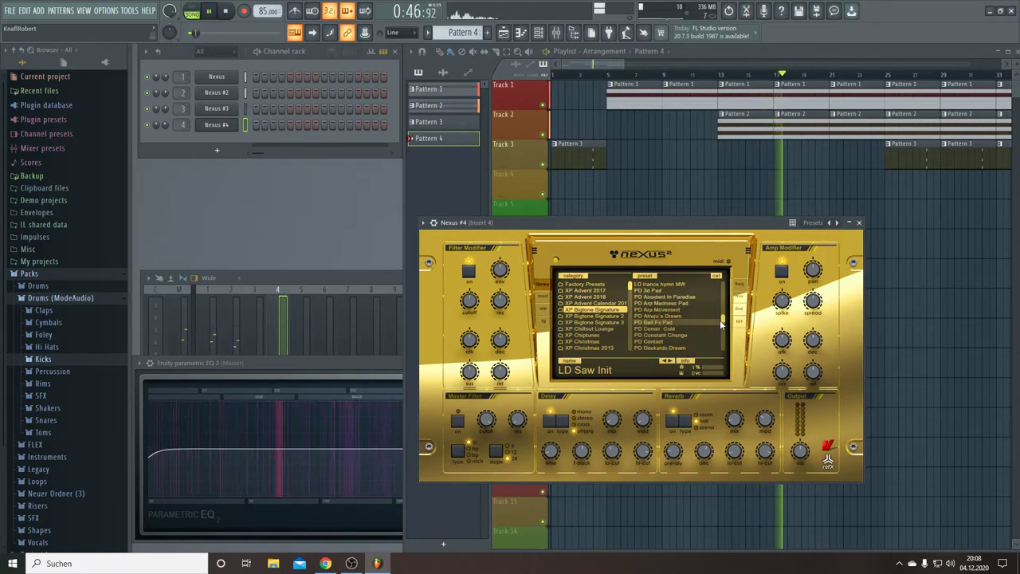
left_click(660, 292)
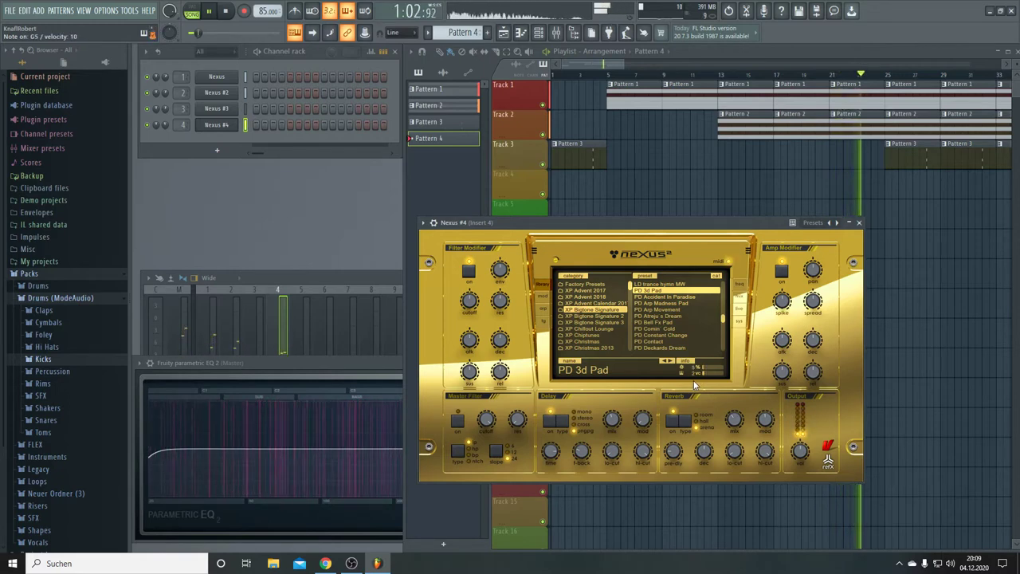
mouse_move(802, 455)
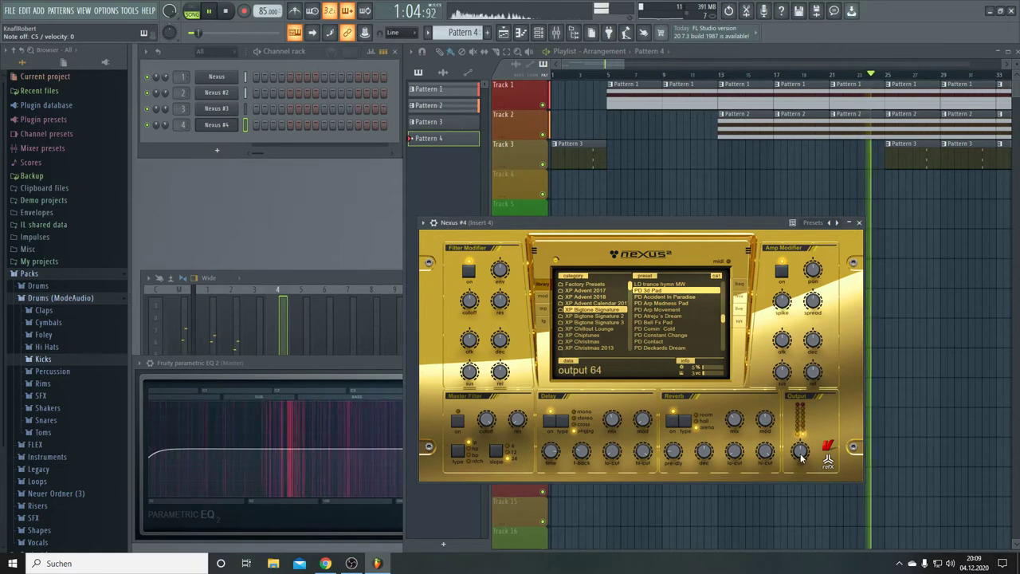
mouse_move(802, 455)
left_mouse_down()
mouse_move(808, 483)
mouse_move(806, 473)
left_mouse_up()
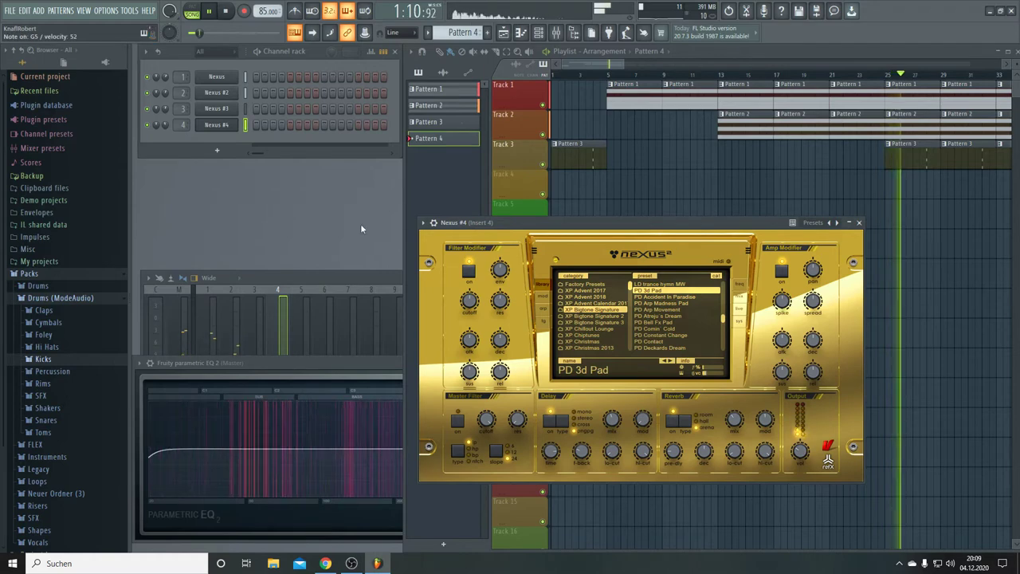
Clone the Nexus #4 channel and load the PD Atreju`s Dream preset in the copy.
right_click(219, 126)
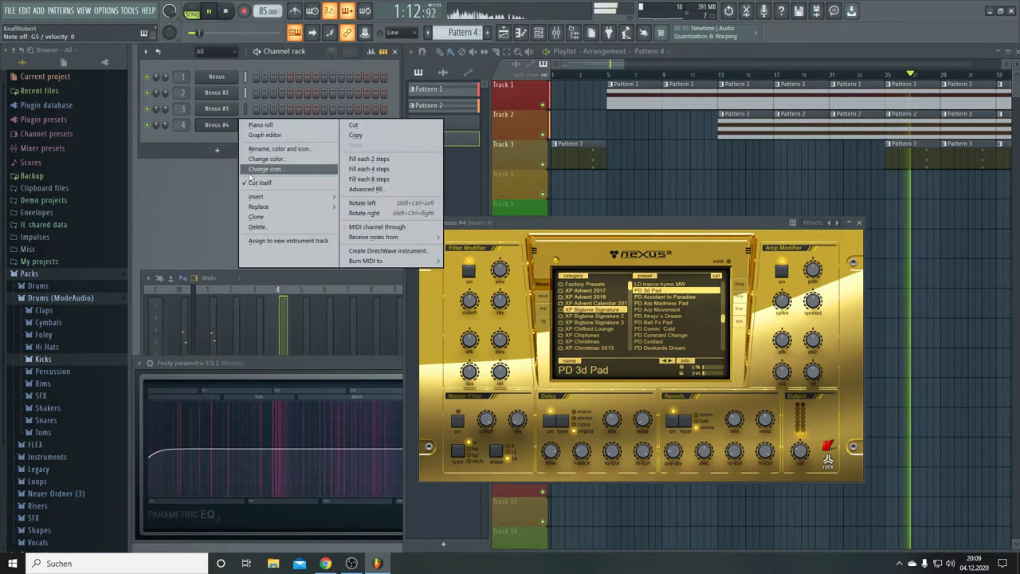
left_click(267, 218)
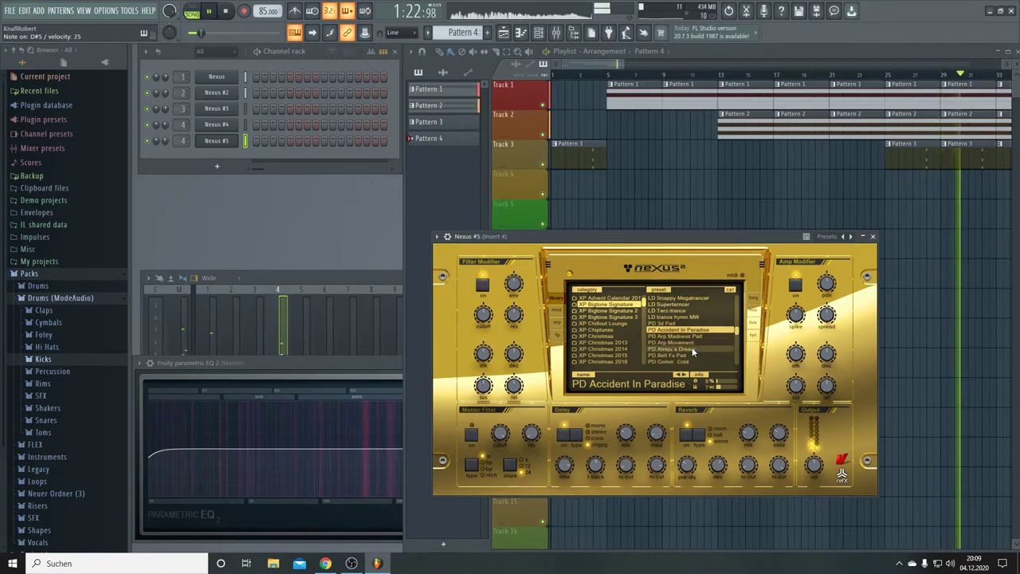
scroll(692, 347, "down", 1)
left_click(686, 349)
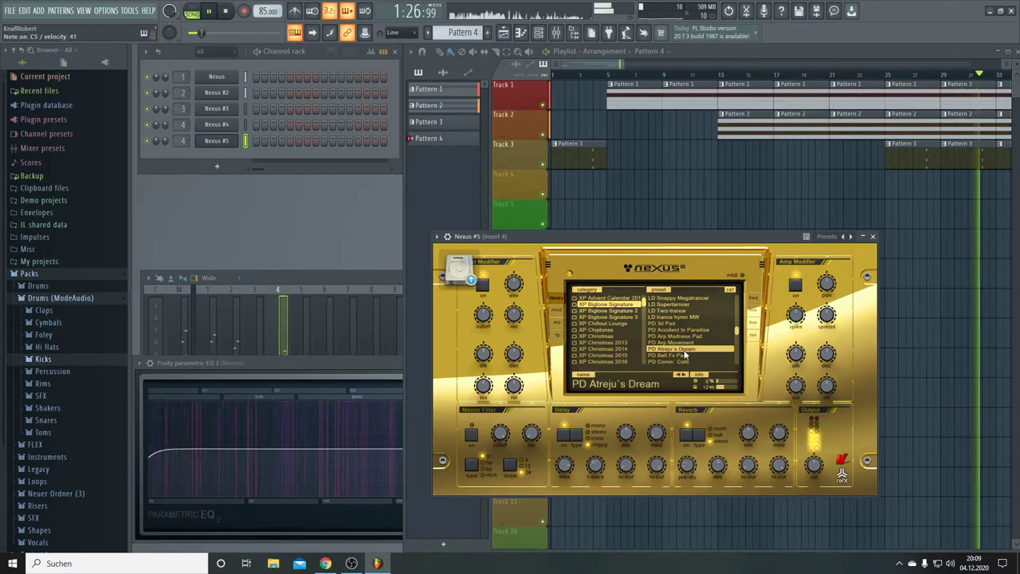
Raise the amp modifier attack of Nexus #5 and lower its output to 46.
mouse_move(796, 356)
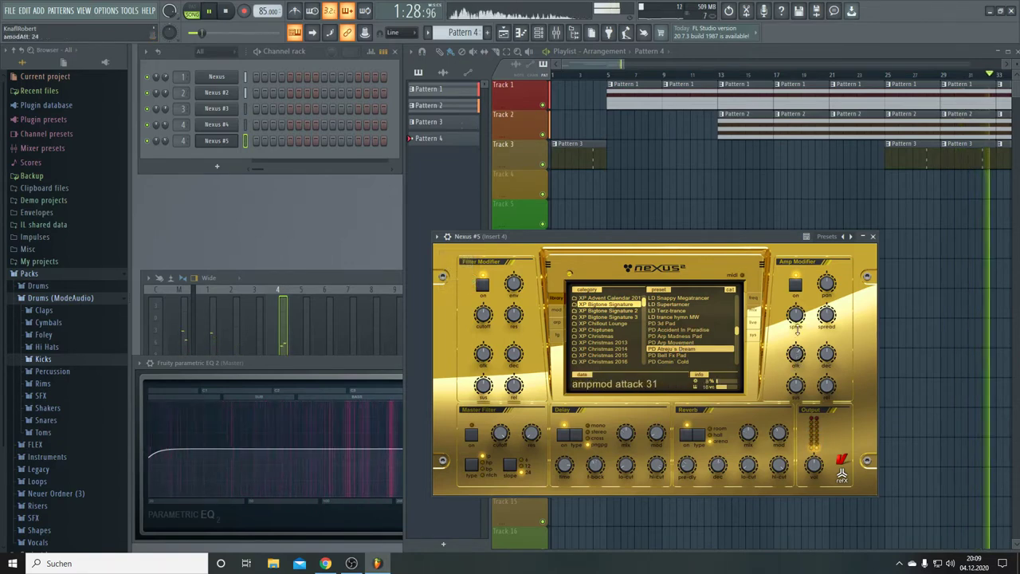
mouse_move(796, 335)
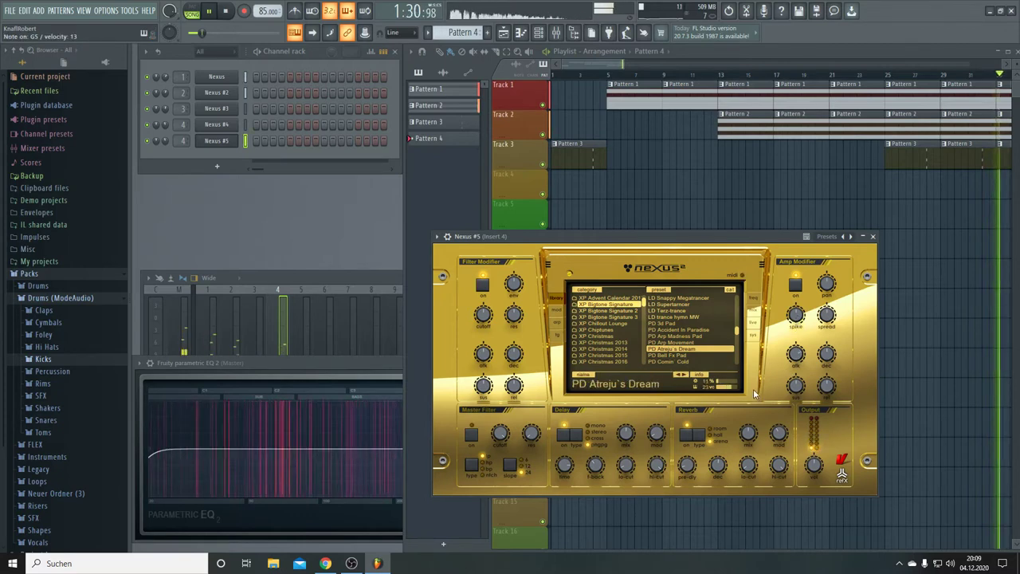
mouse_move(750, 434)
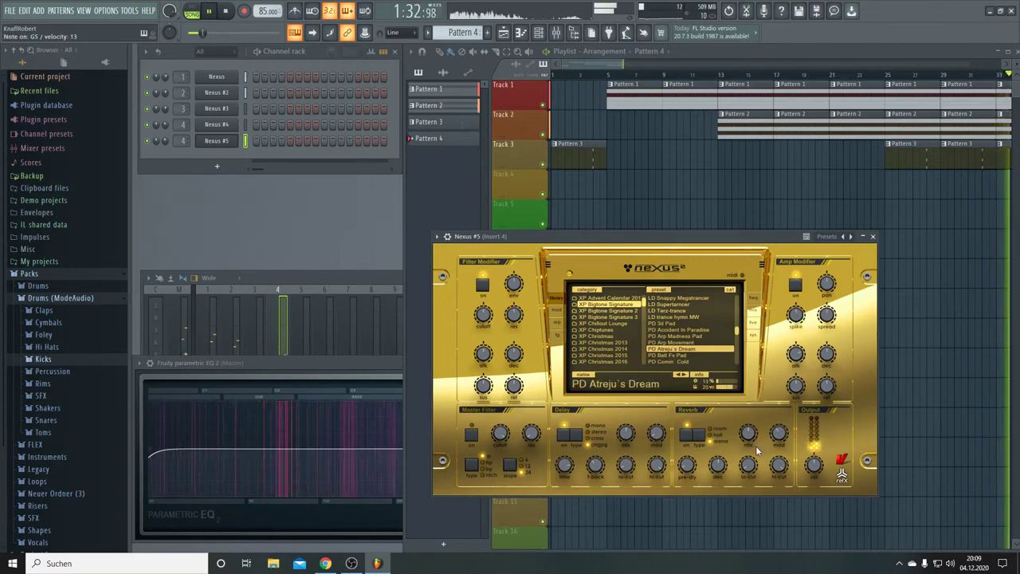
left_click_drag(816, 471, 824, 481)
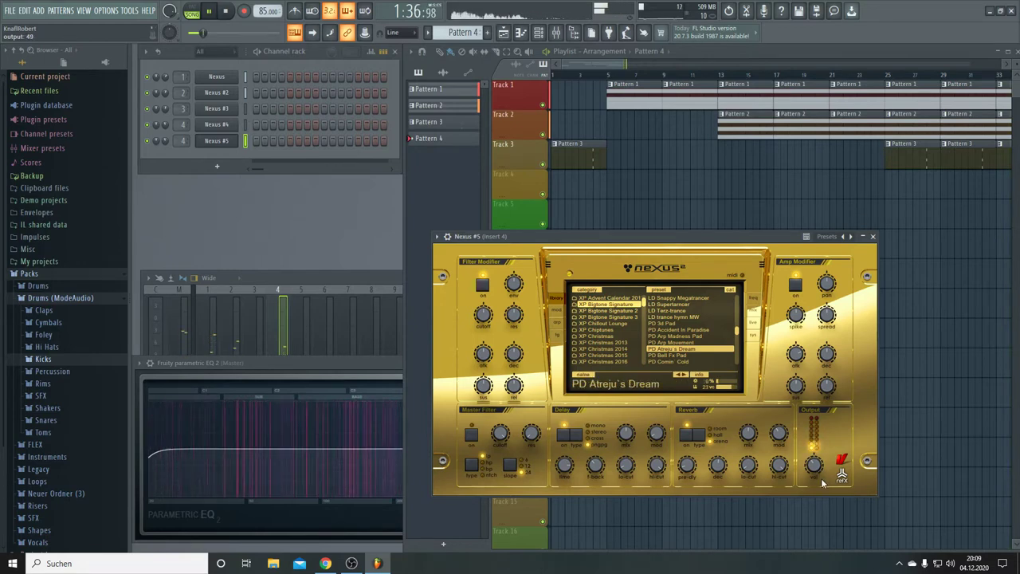
mouse_move(814, 465)
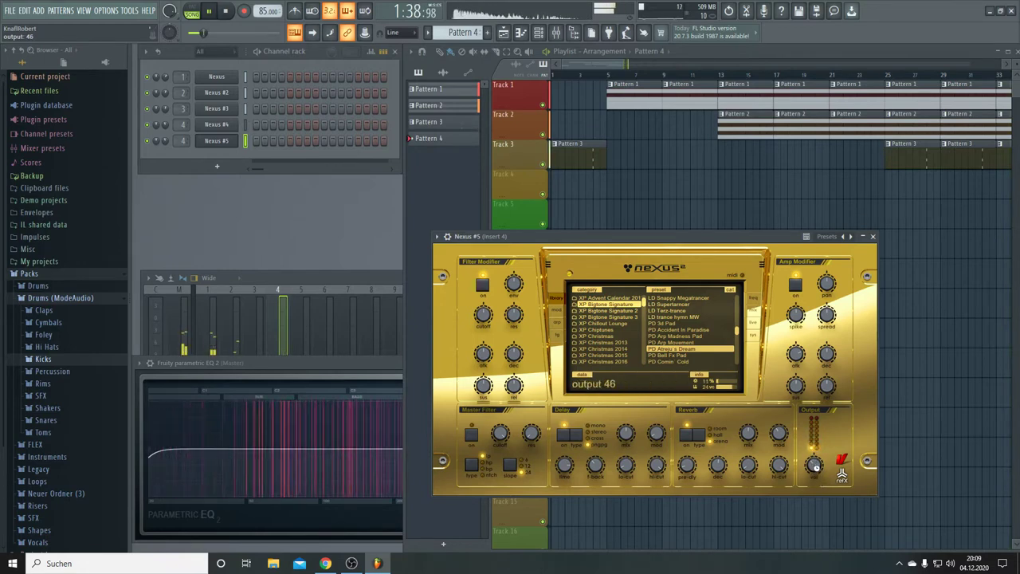
Clone the Nexus #5 channel and load the PD Getting Stronger preset from XP Chillout Lounge in the copy.
right_click(214, 142)
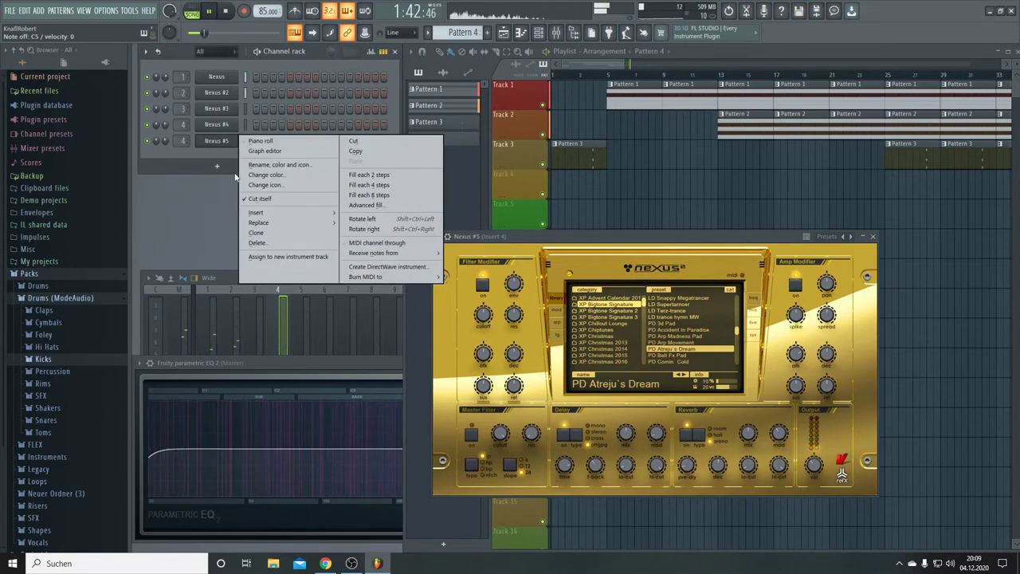
left_click(255, 234)
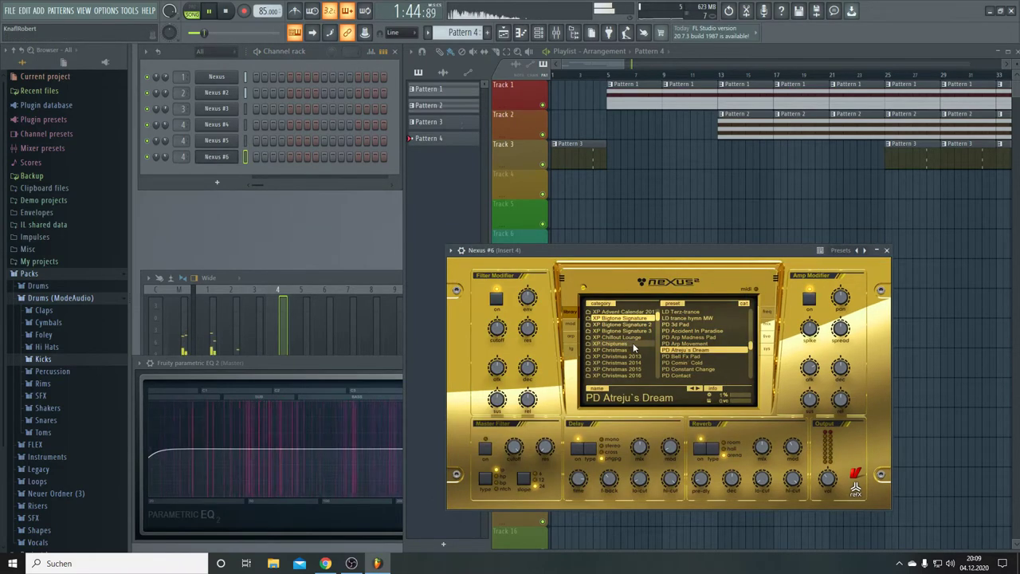
left_click(627, 338)
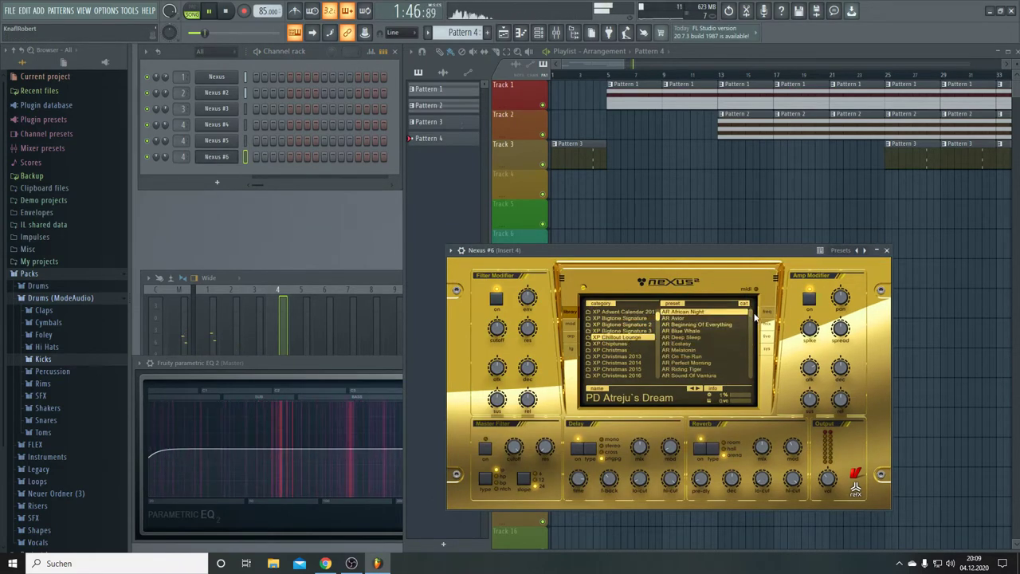
left_click_drag(751, 317, 751, 348)
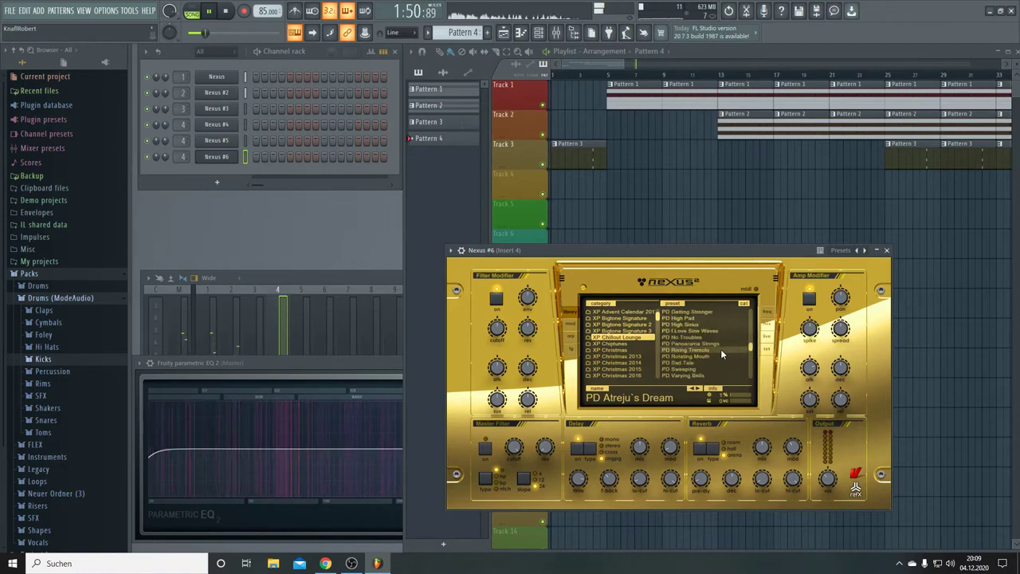
left_click(697, 311)
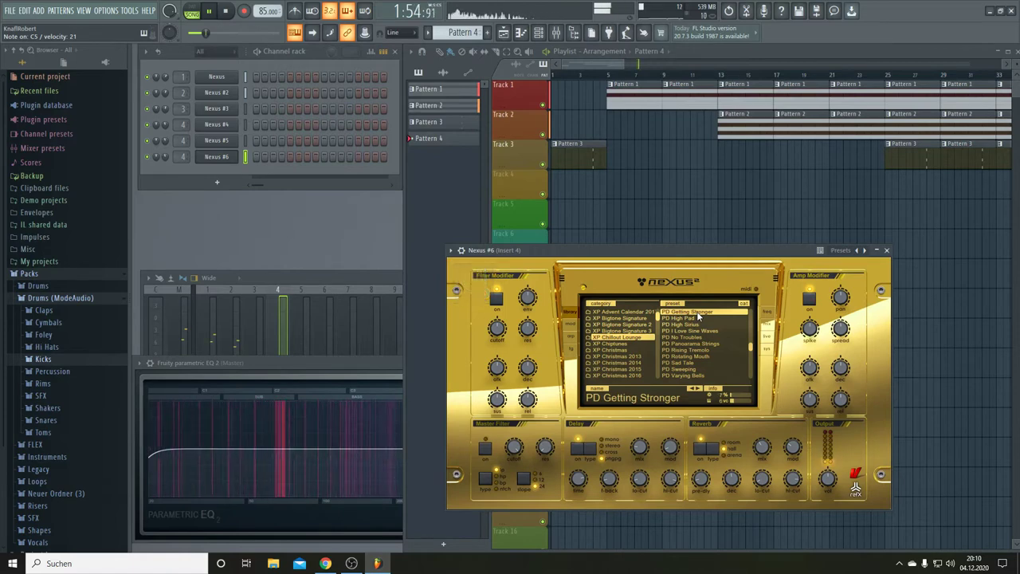
Lower the output volume of Nexus #6 to 49.
mouse_move(824, 483)
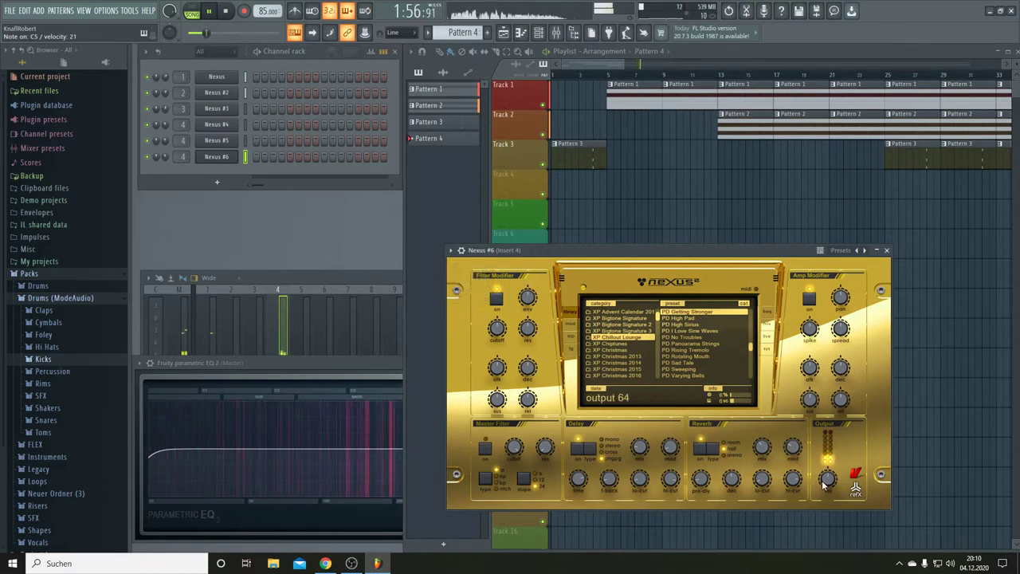
left_click_drag(824, 483, 831, 493)
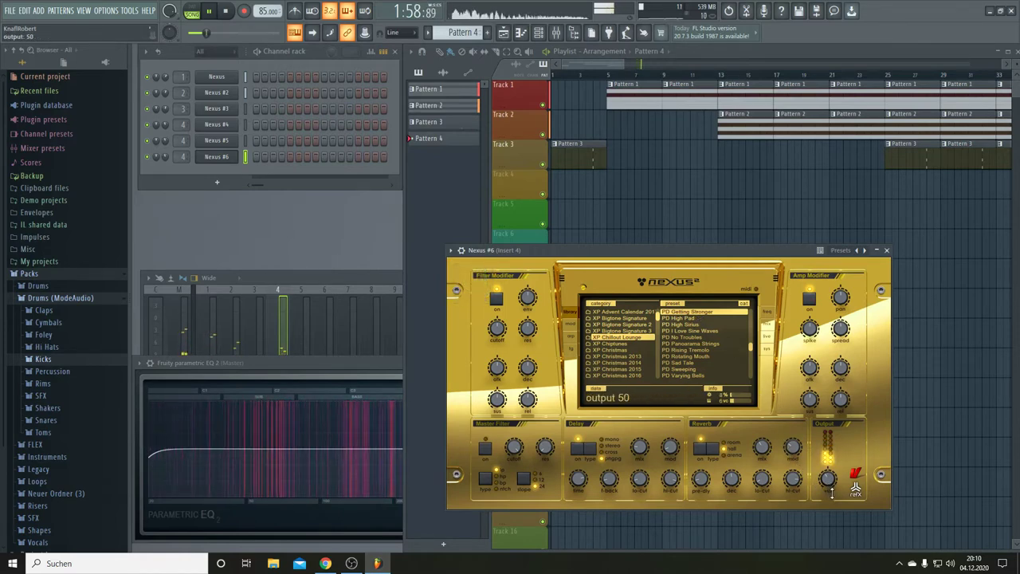
mouse_move(737, 486)
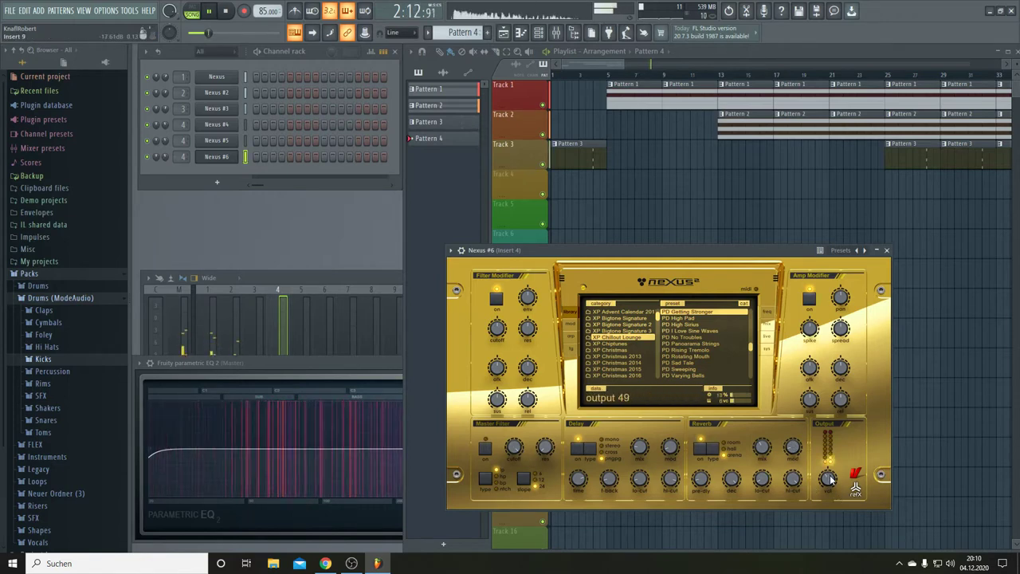
Clone the Nexus #6 channel and load the PD Self Hypnosis preset from the XP Hollywood Synth category in the copy.
right_click(221, 158)
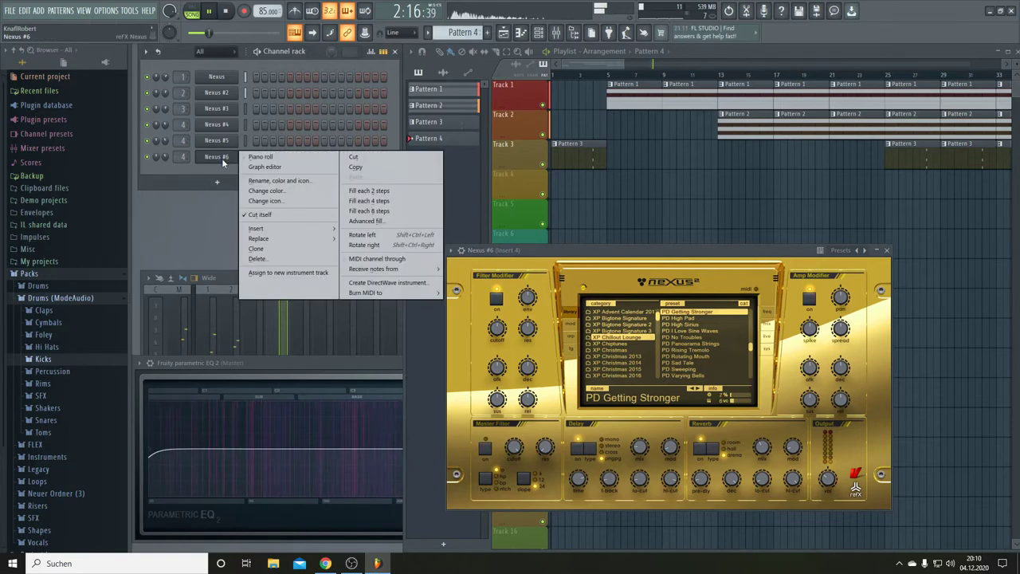
left_click(257, 248)
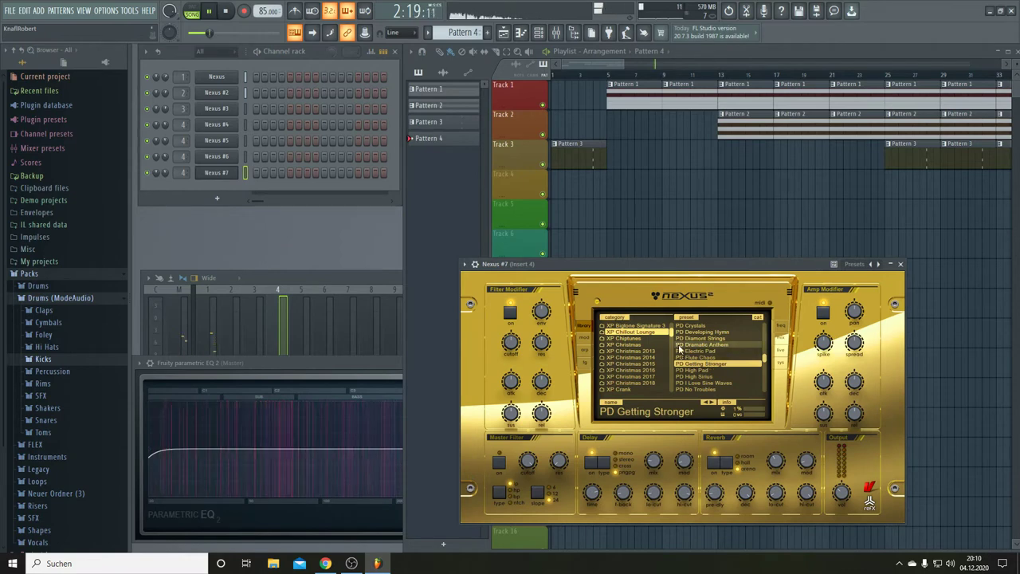
scroll(672, 343, "down", 3)
scroll(672, 343, "down", 6)
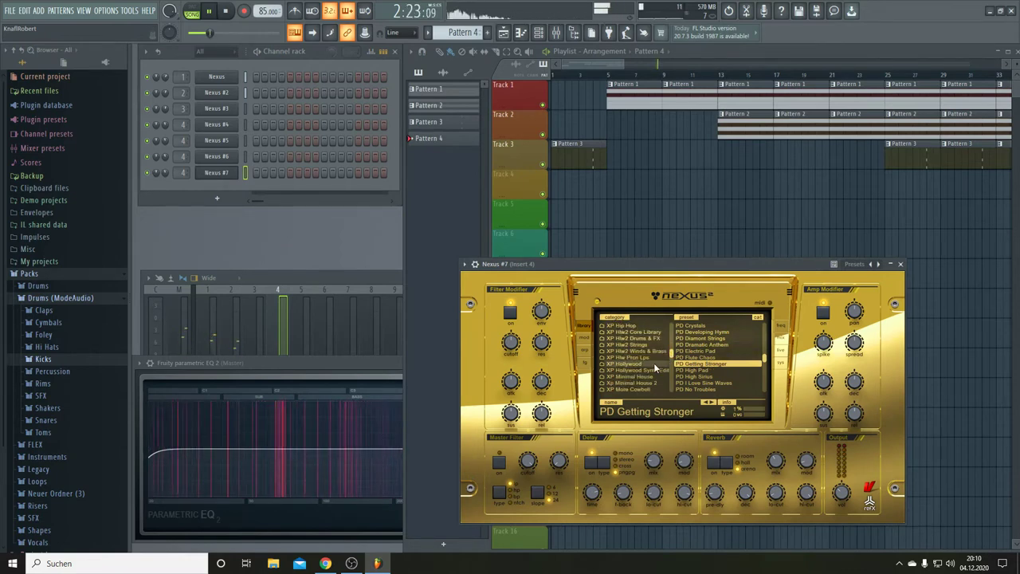
left_click(653, 370)
left_click_drag(763, 336, 766, 376)
scroll(721, 368, "up", 3)
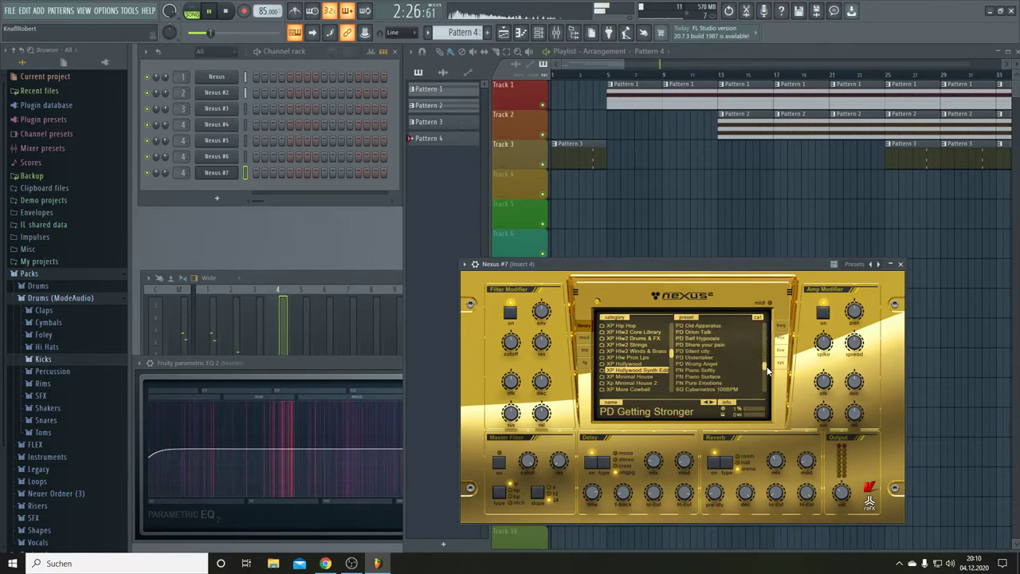
left_click(708, 339)
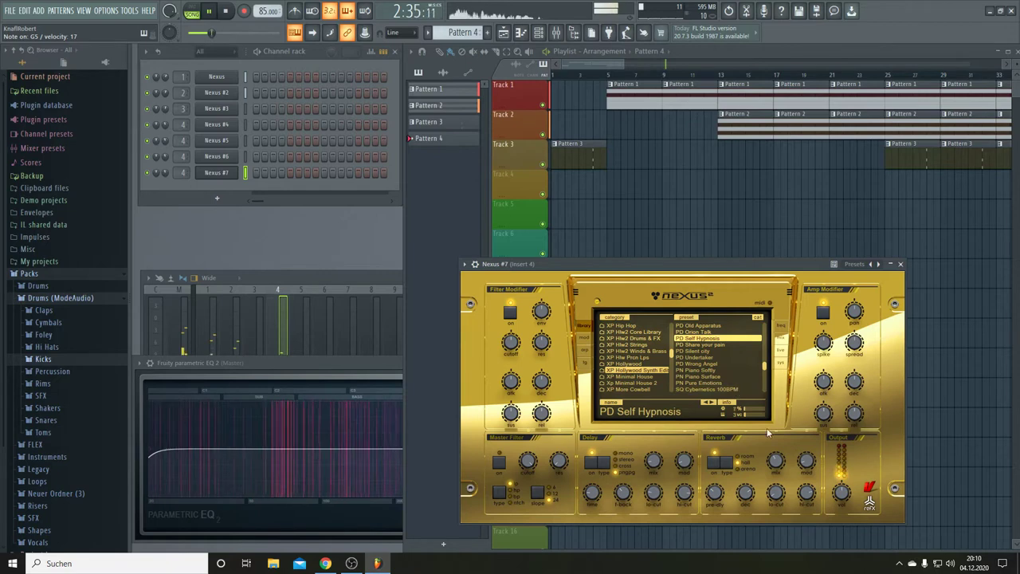
mouse_move(849, 500)
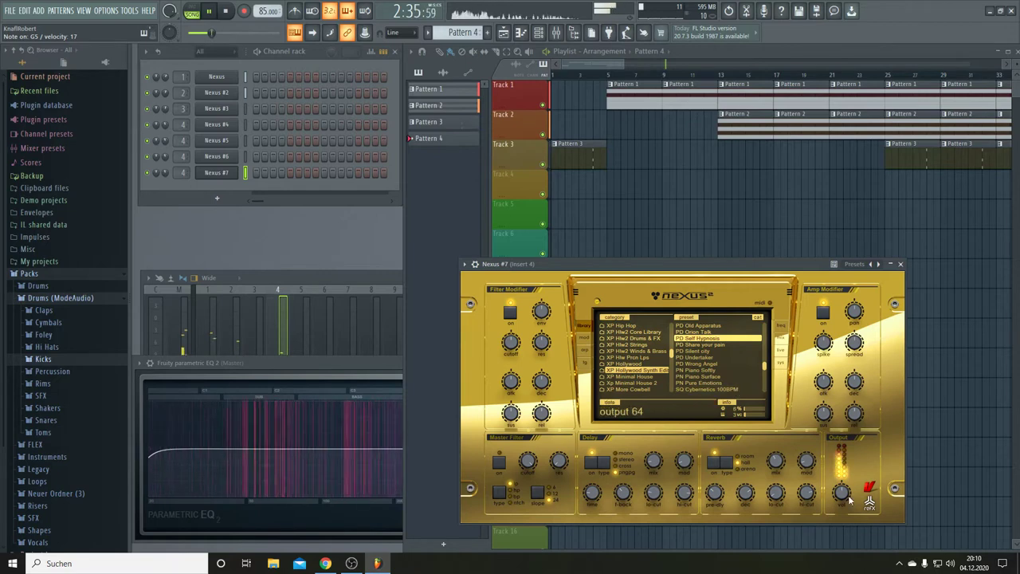
Clone the Nexus #7 channel and load the PD Orion Talk preset in the copy.
right_click(214, 174)
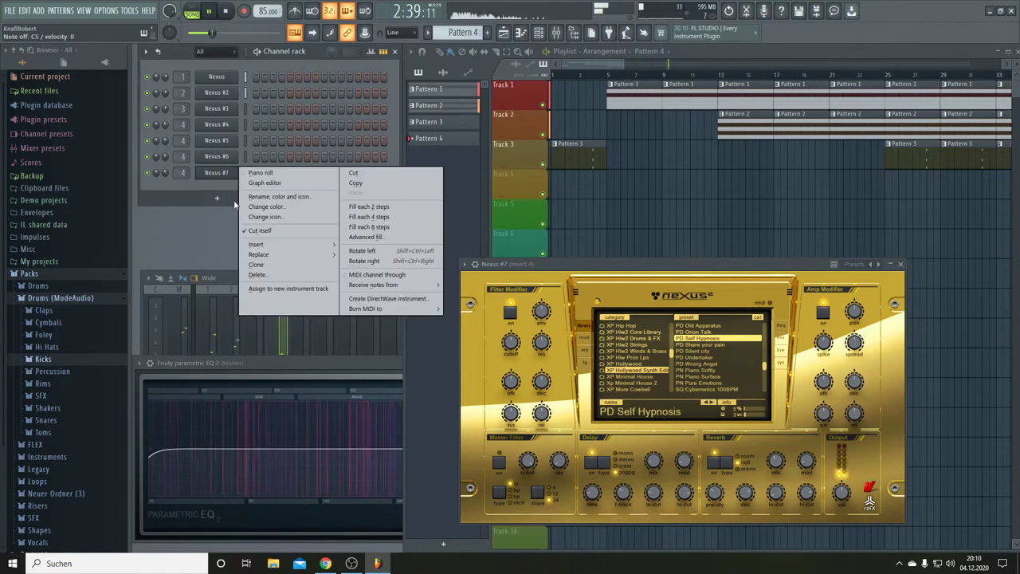
left_click(261, 265)
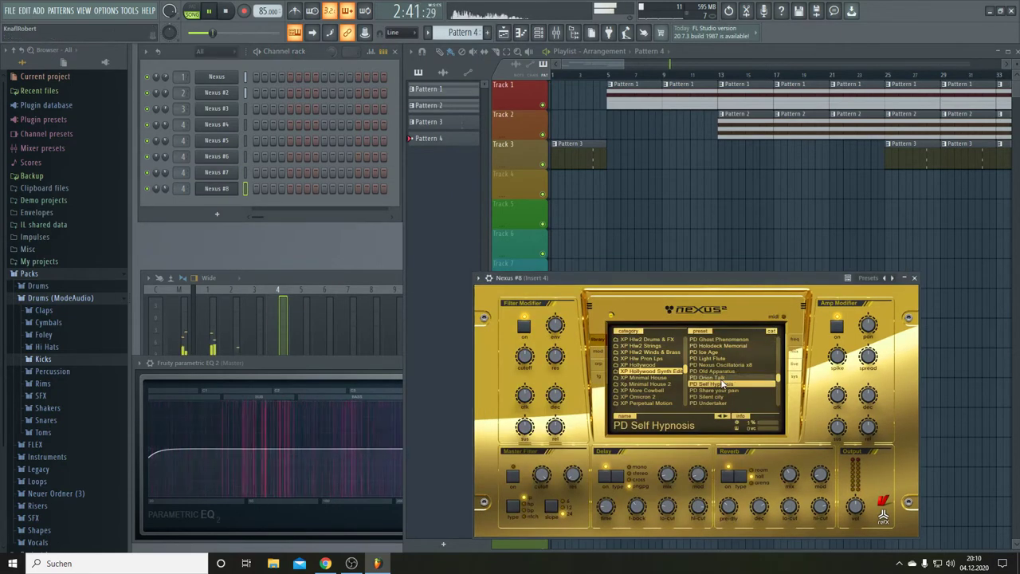
left_click(724, 377)
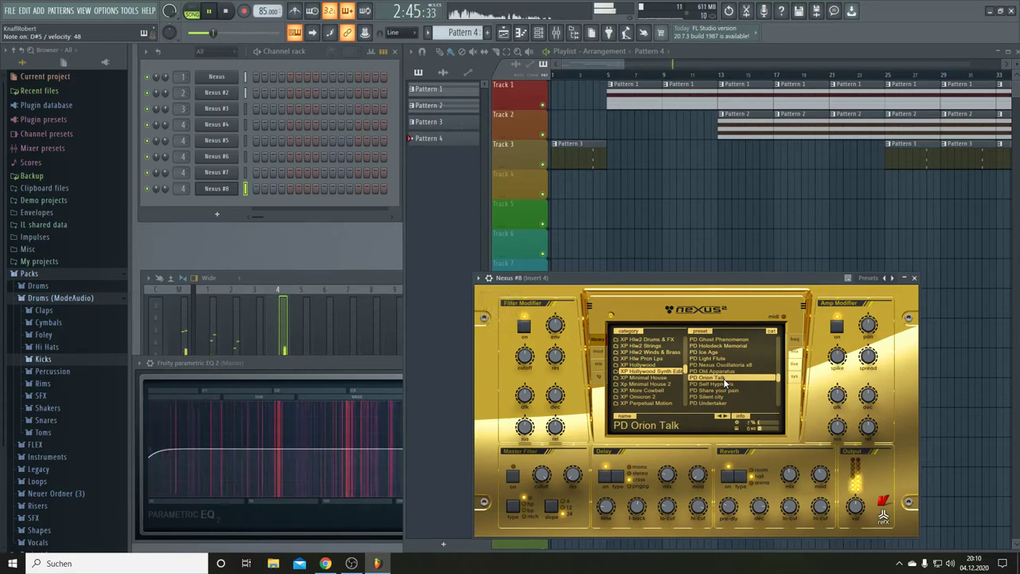
Raise the amp modifier attack of Nexus #8.
mouse_move(837, 394)
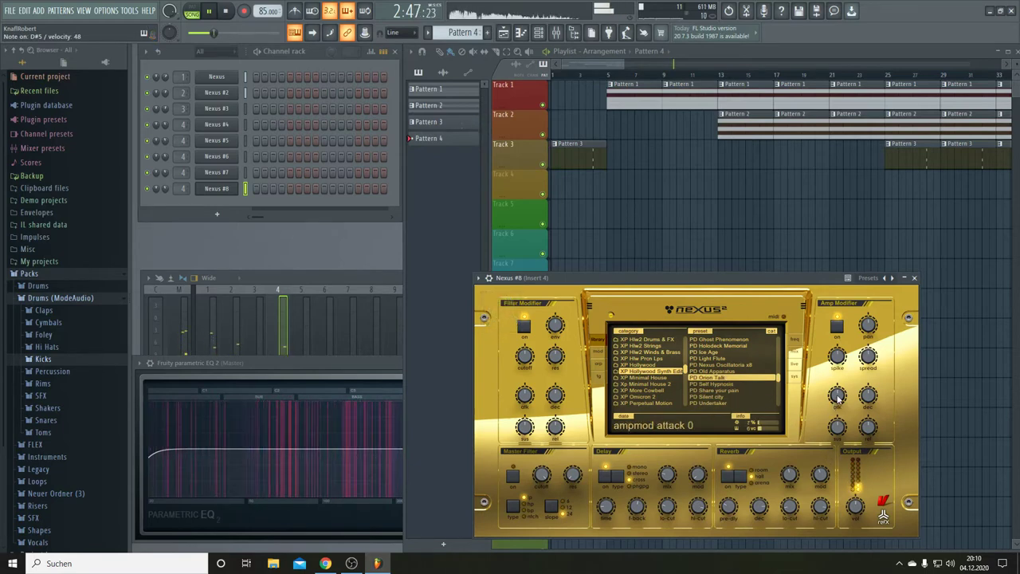
left_click_drag(837, 396, 839, 383)
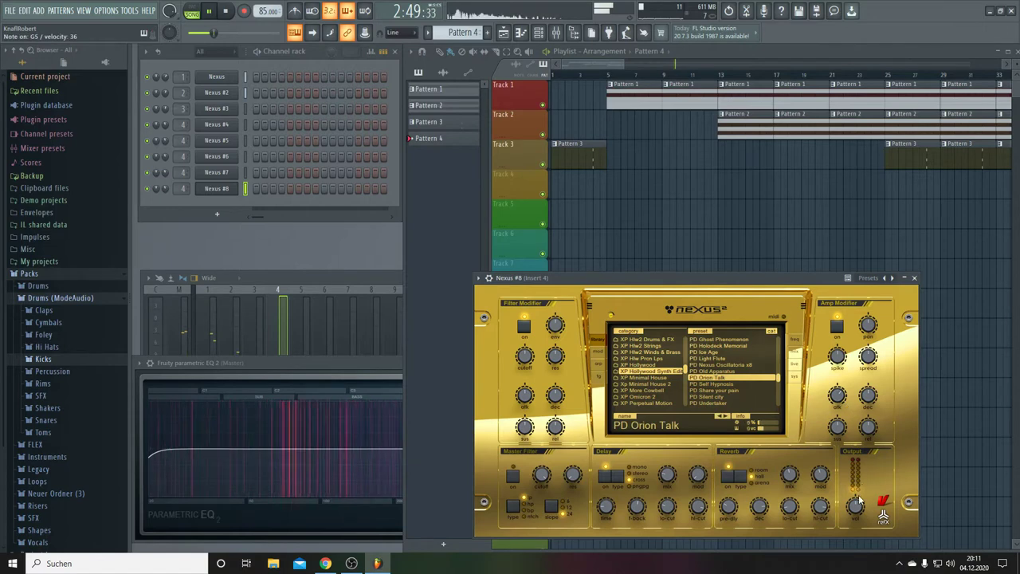
mouse_move(856, 507)
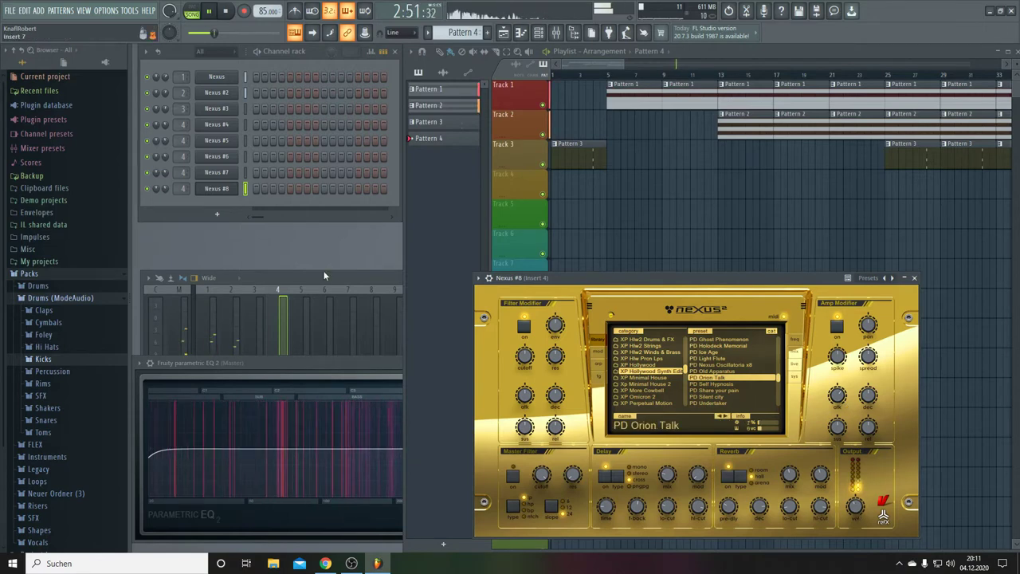
Clone the Nexus #8 channel and load the ST Viola 8Pl conSordino preset from XP Hlw2 Strings in the copy.
right_click(216, 189)
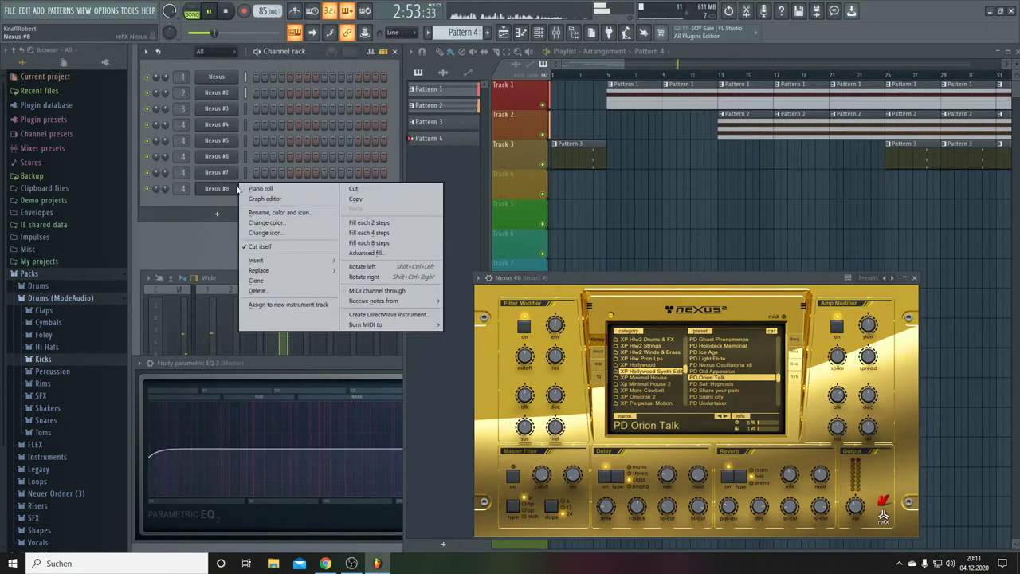
left_click(268, 281)
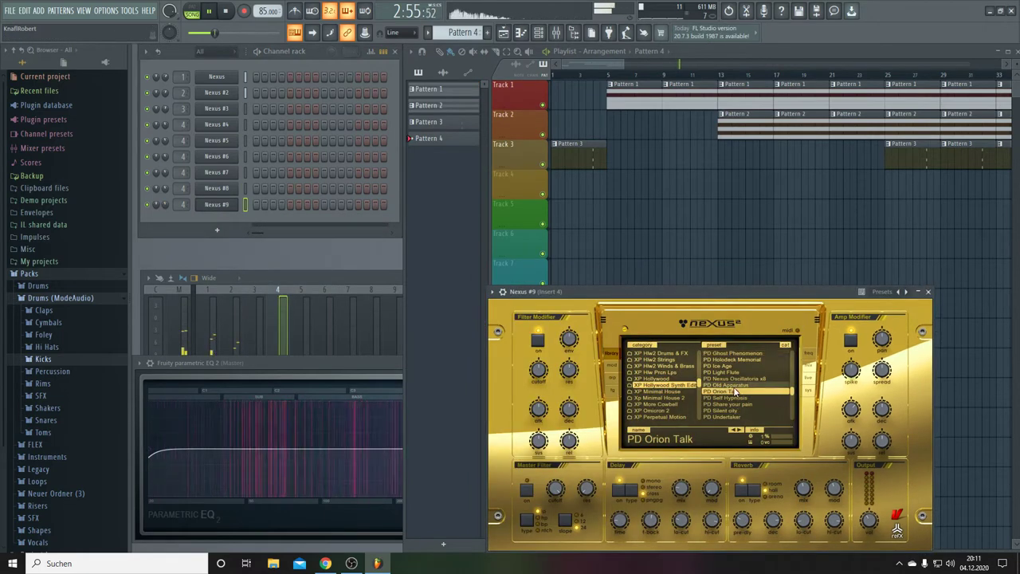
scroll(759, 386, "down", 2)
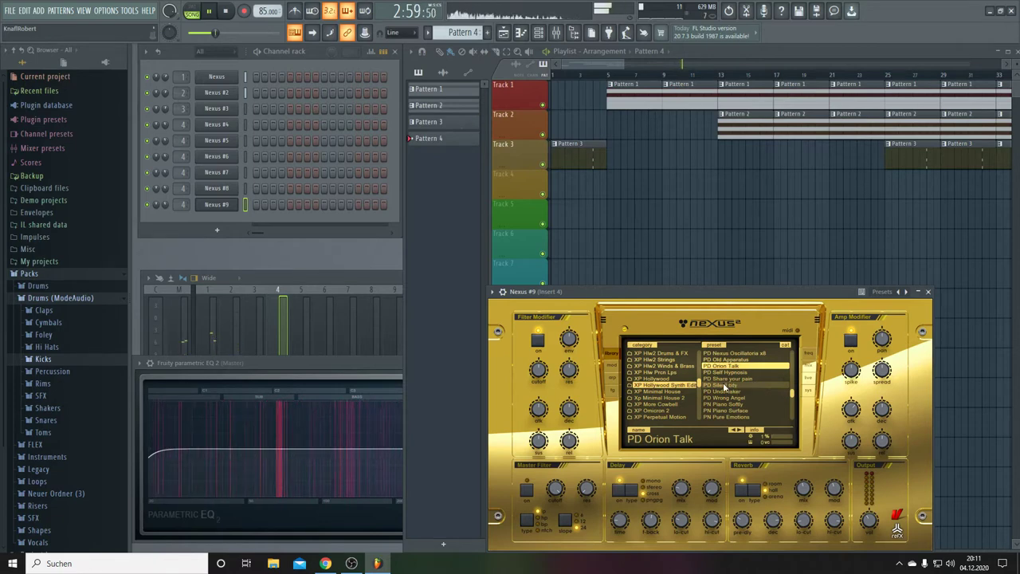
left_click(672, 361)
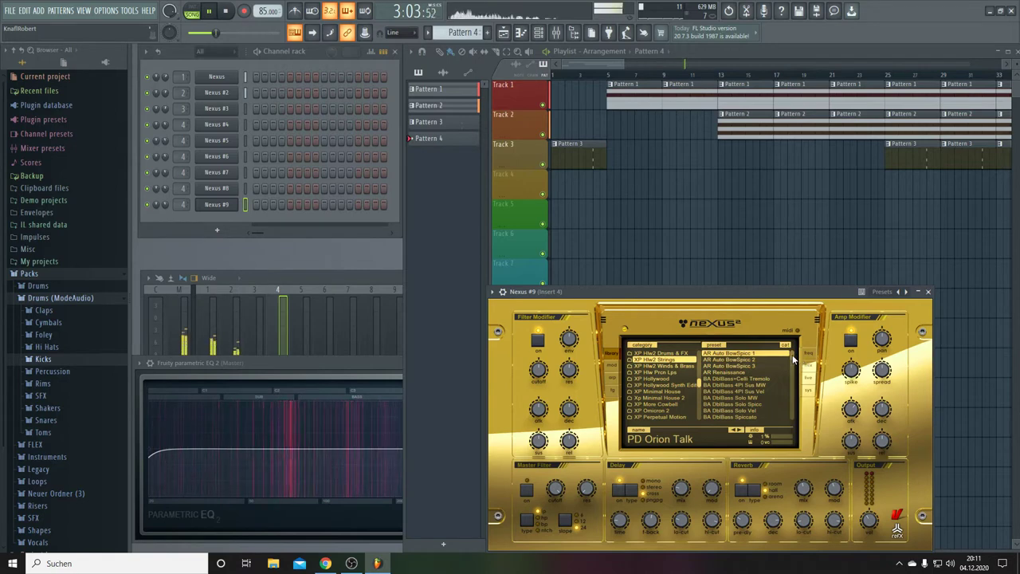
left_click_drag(793, 361, 799, 405)
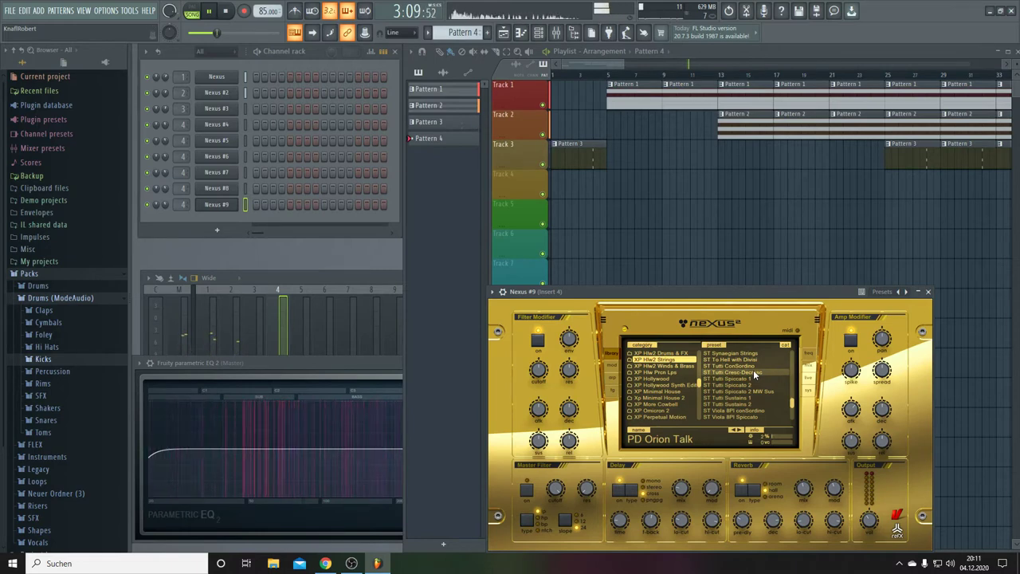
left_click(755, 411)
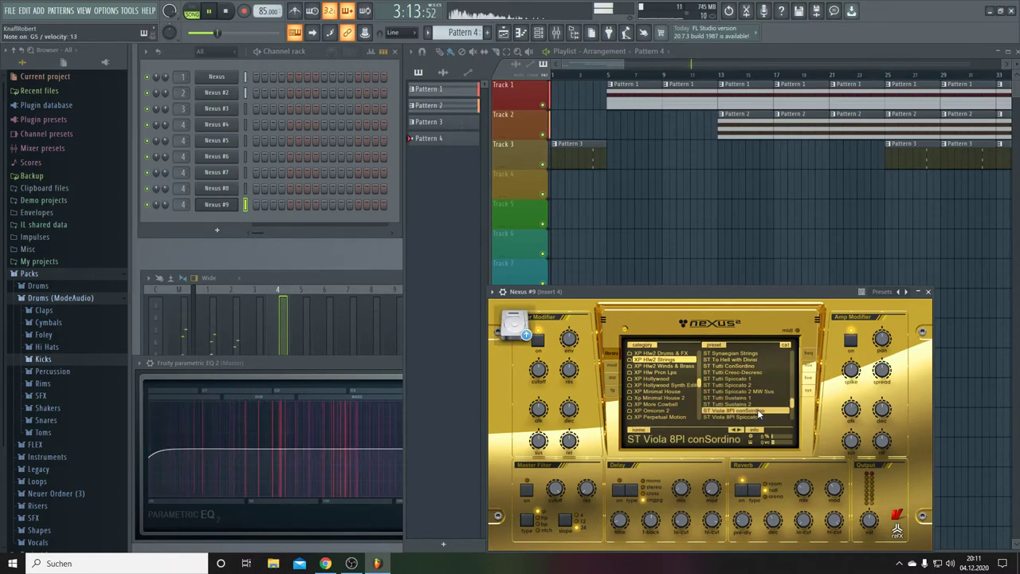
Raise the output of Nexus #9 and switch it to the ST Violin Soloist SusVib preset.
left_click_drag(869, 519, 869, 490)
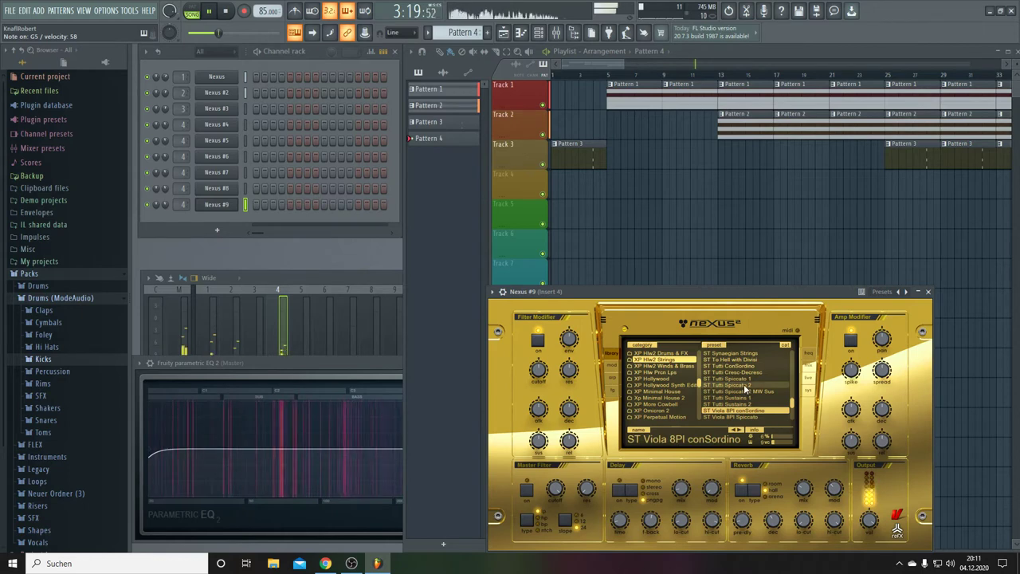
scroll(746, 388, "down", 3)
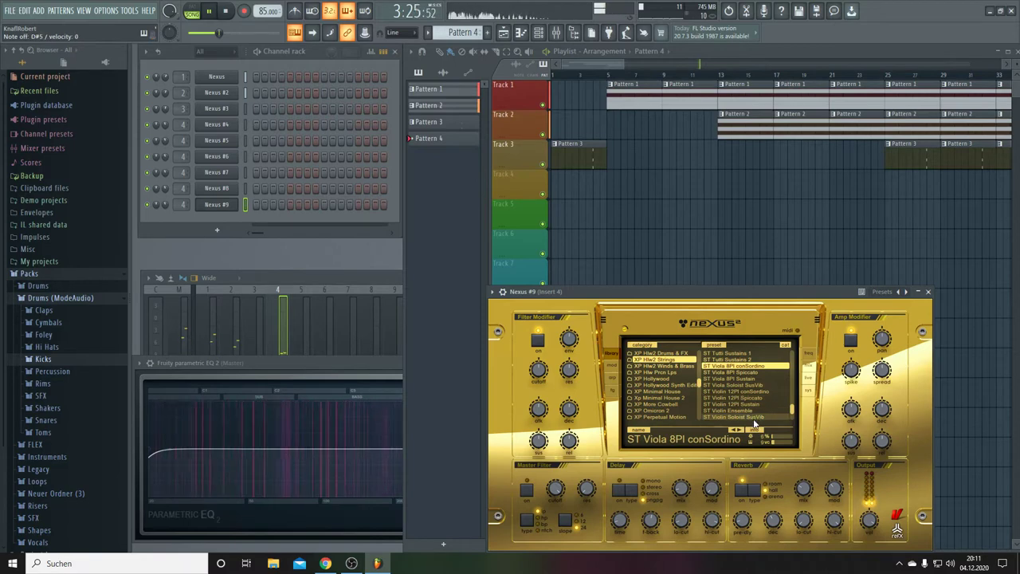
left_click(754, 417)
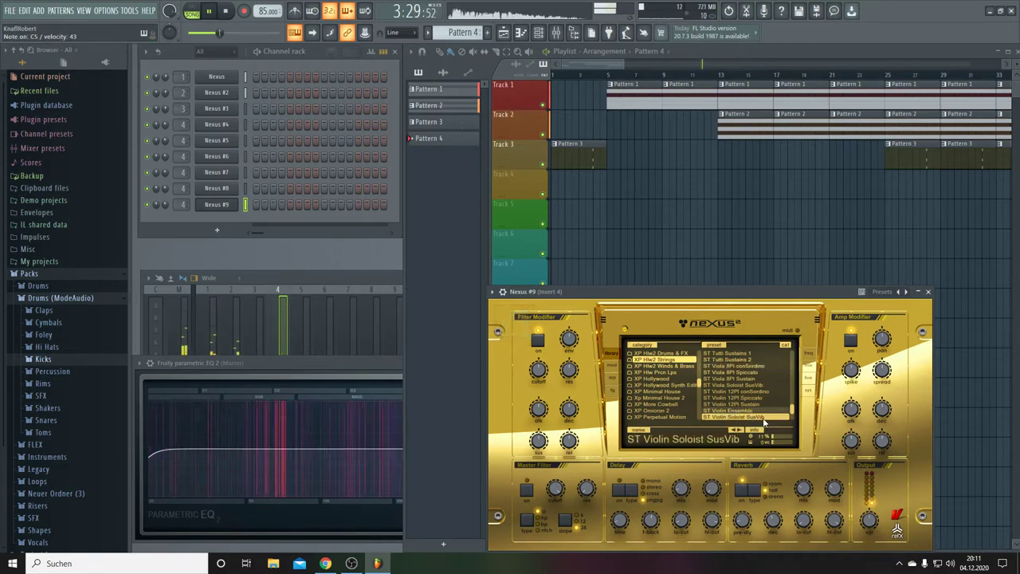
mouse_move(775, 526)
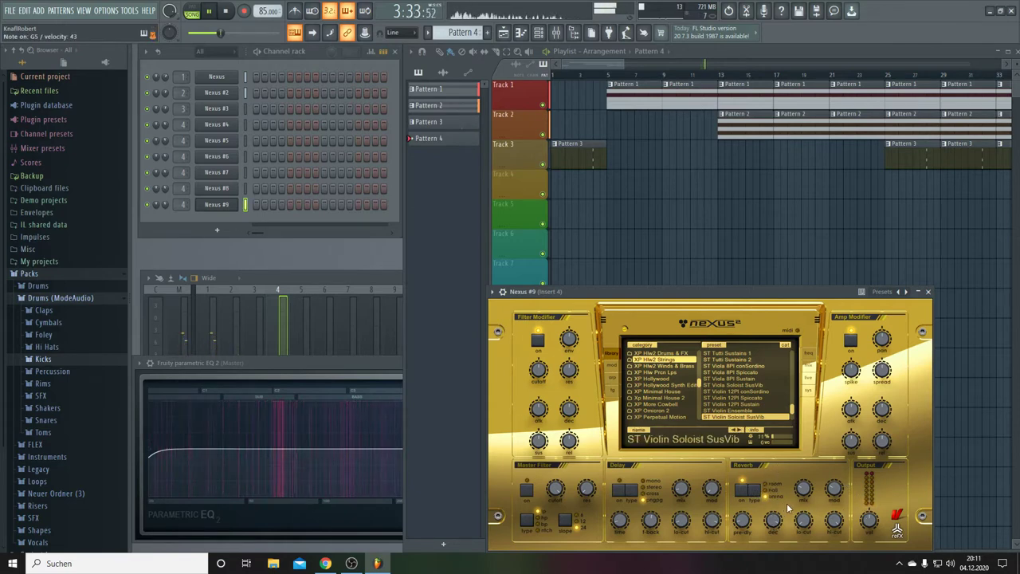
mouse_move(868, 522)
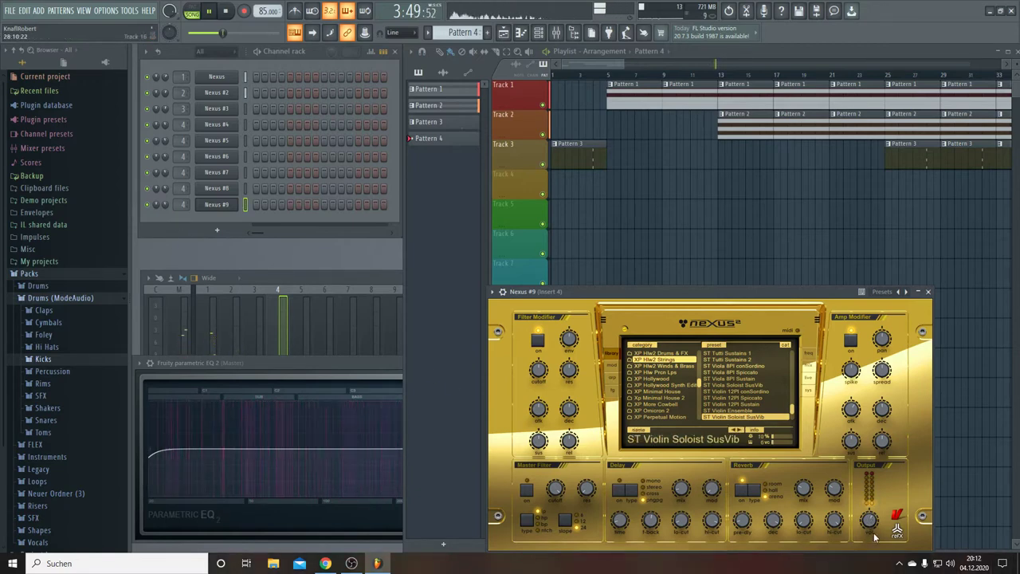
scroll(870, 526, "down", 5)
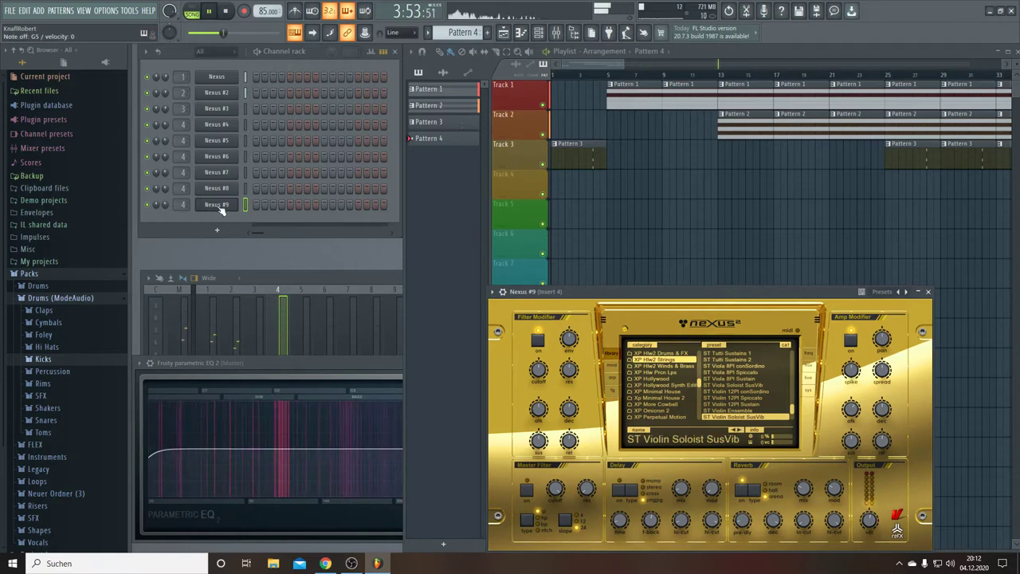
Add a Layer channel to the rack and select channels Nexus #4 to Nexus #9 for layering.
left_click(217, 230)
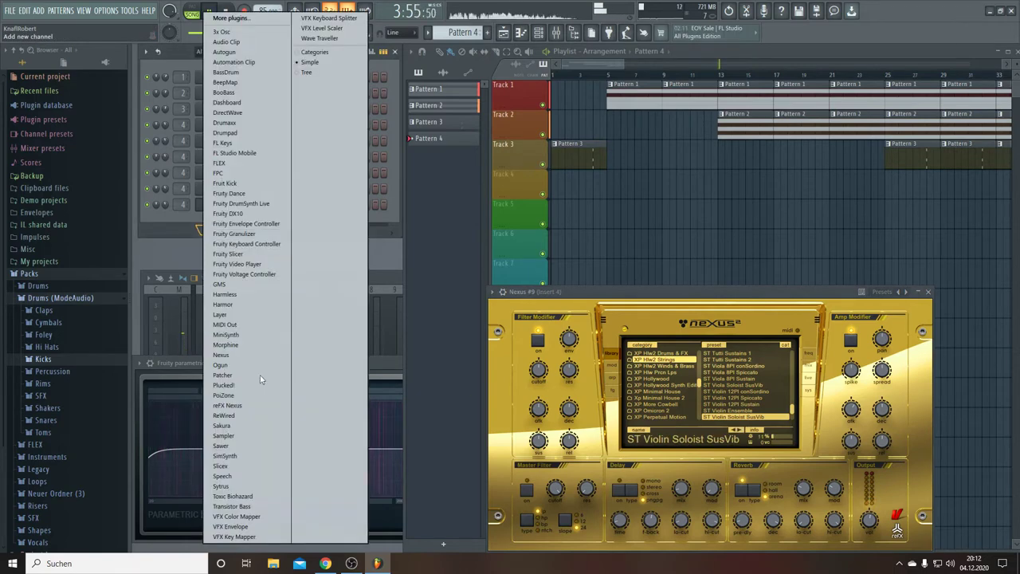
left_click(235, 318)
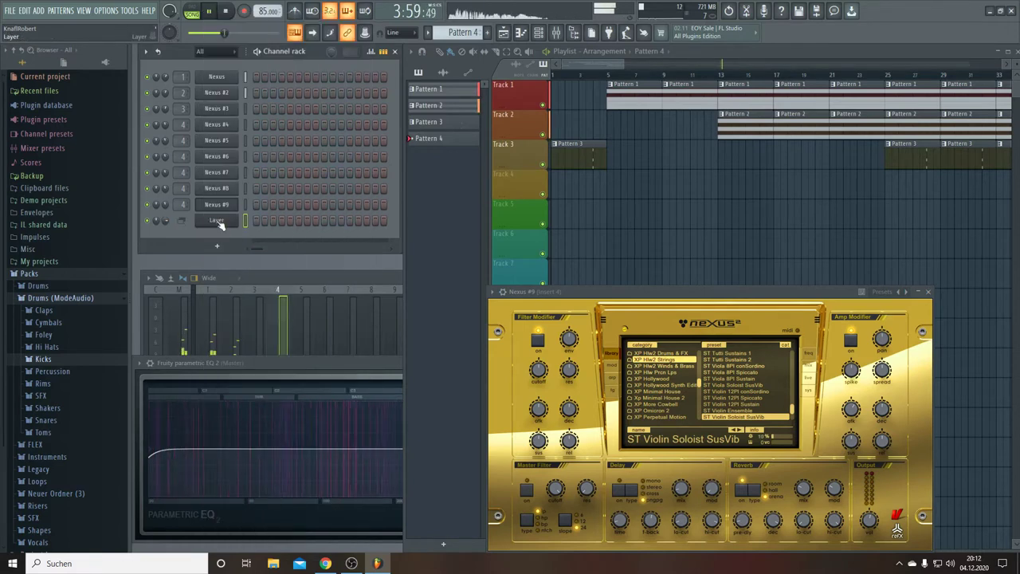
left_click_drag(230, 145, 364, 129)
left_click_drag(245, 203, 247, 126)
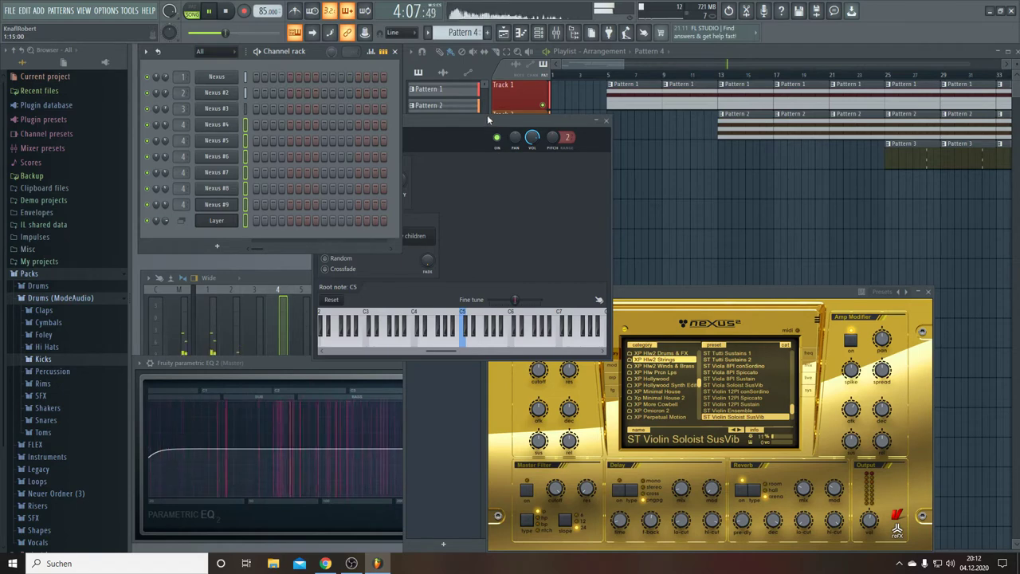
Set the selected channels Nexus #4 to Nexus #9 as children of the Layer channel and select Layer.
left_click_drag(495, 142, 535, 159)
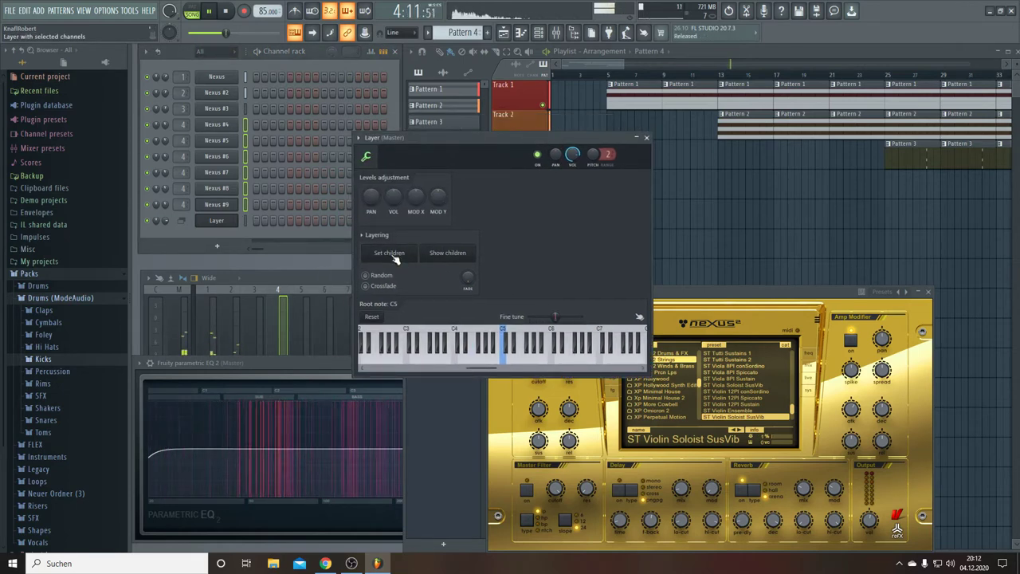
left_click(212, 223)
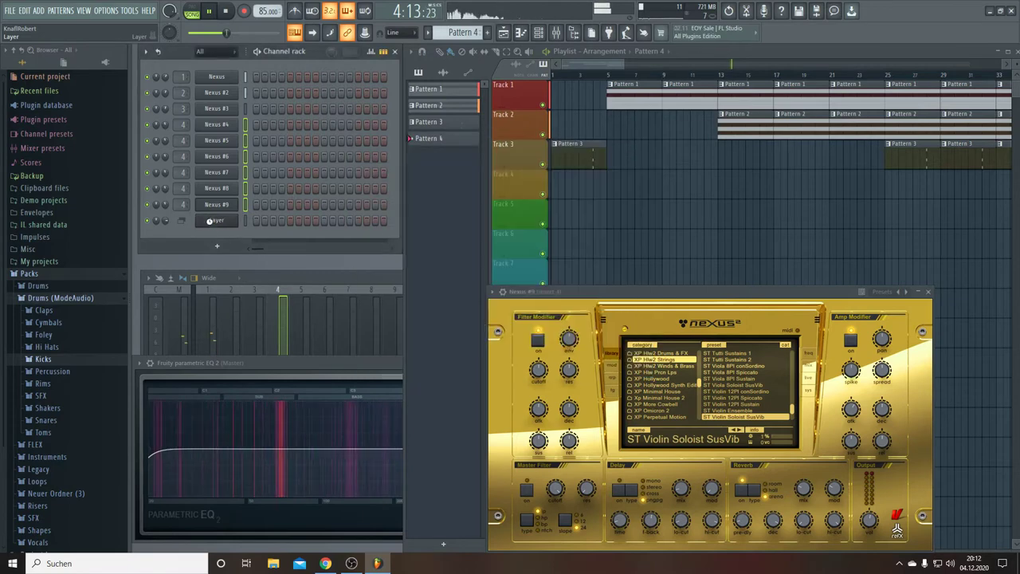
left_click(211, 222)
Audition the layered pads and strings by playing notes on the Layer channel over the running song.
key("z")
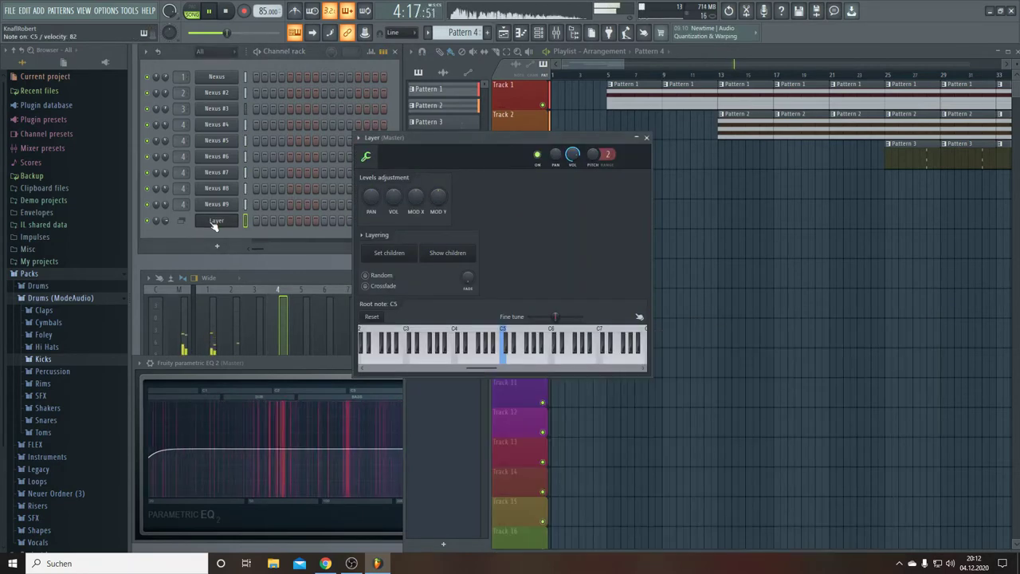
key("d")
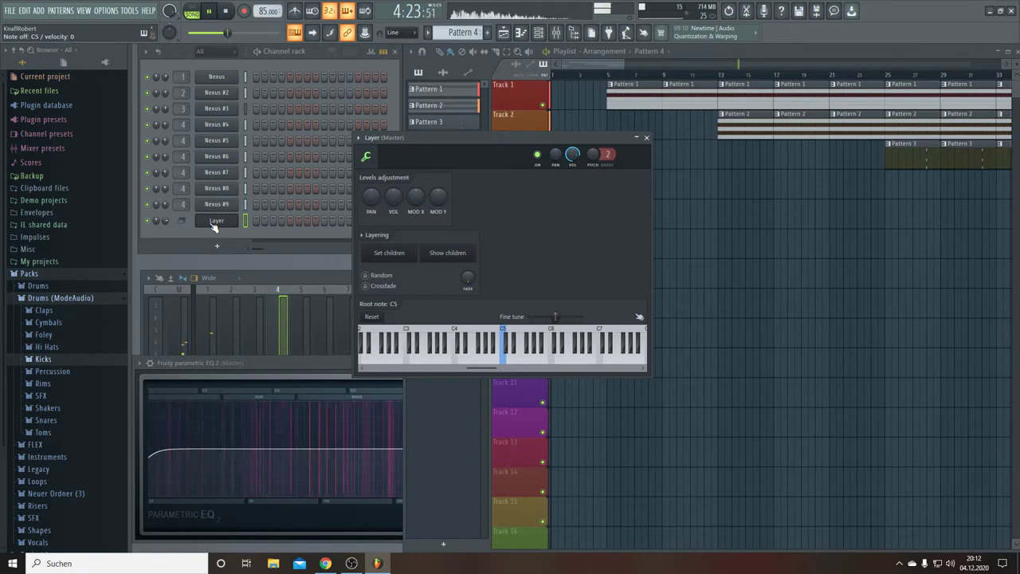
key("q")
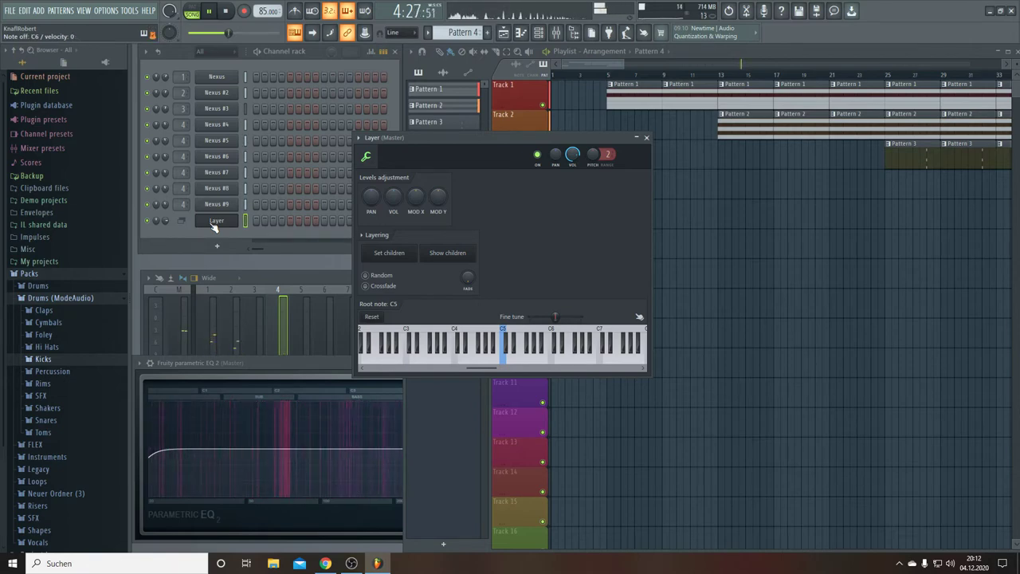
key("3")
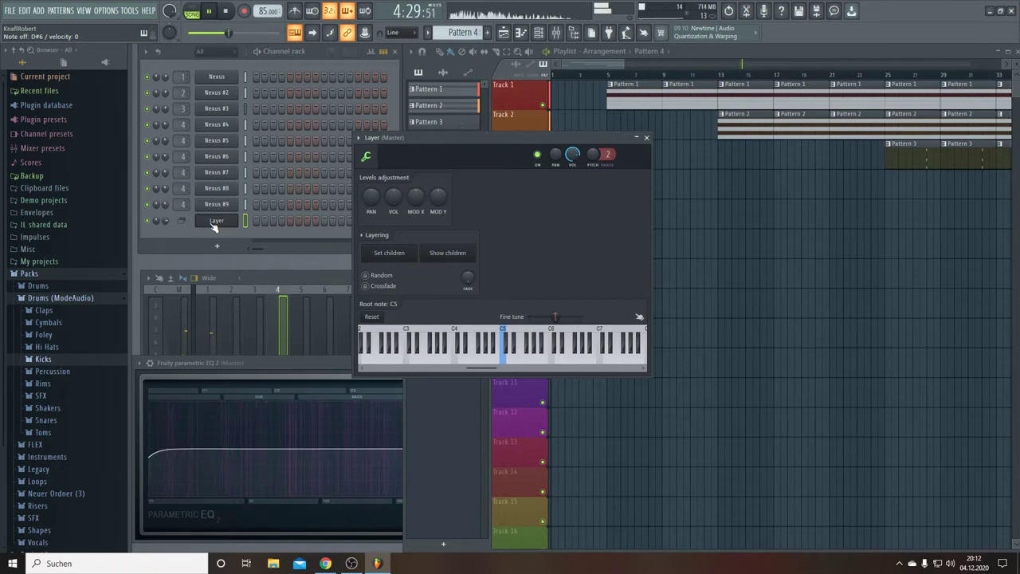
key("q")
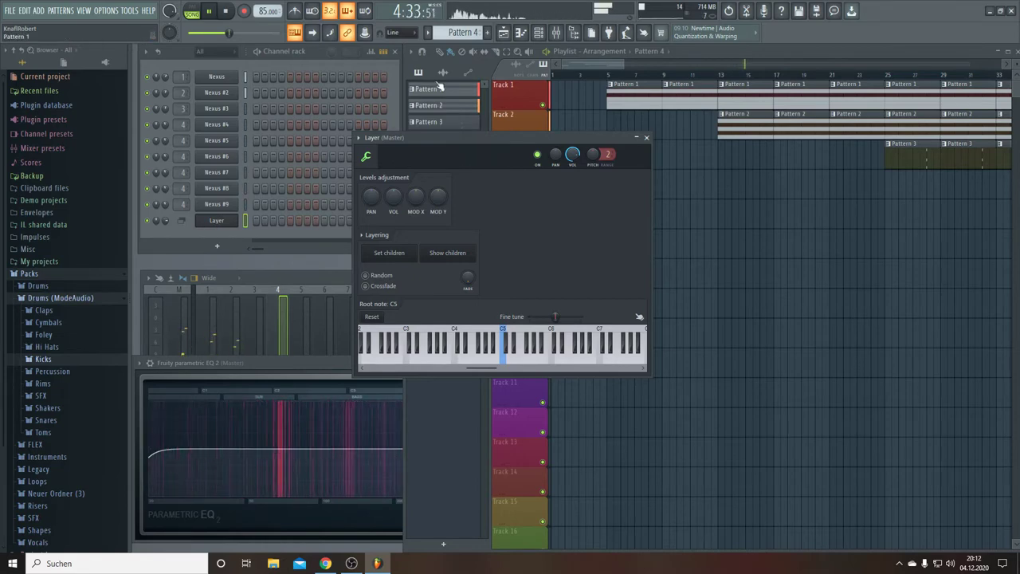
Load TAL-Chorus-LX in the first effect slot of mixer Insert 4 and switch it from chorus I to chorus II.
left_click(262, 336)
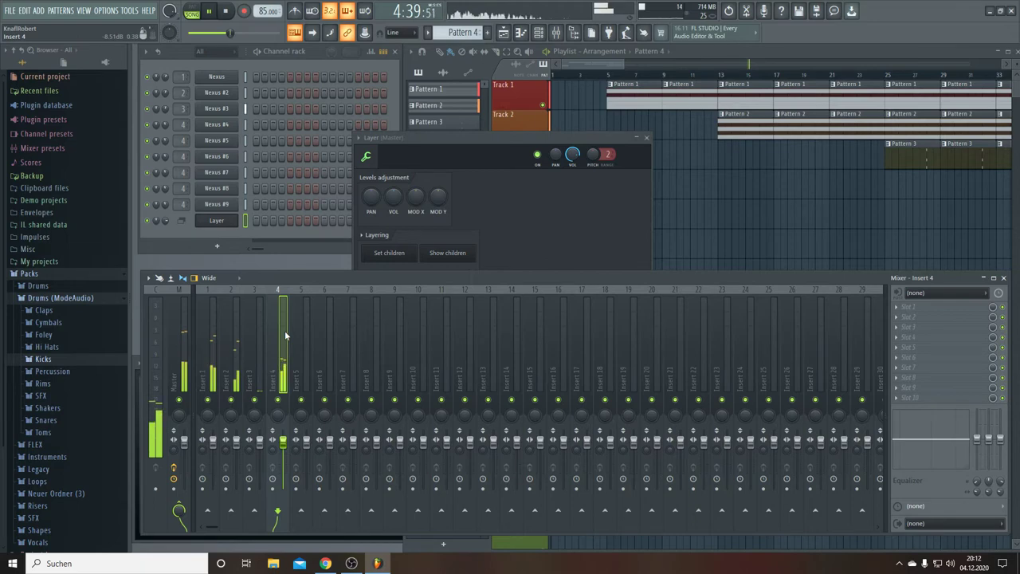
left_click(897, 309)
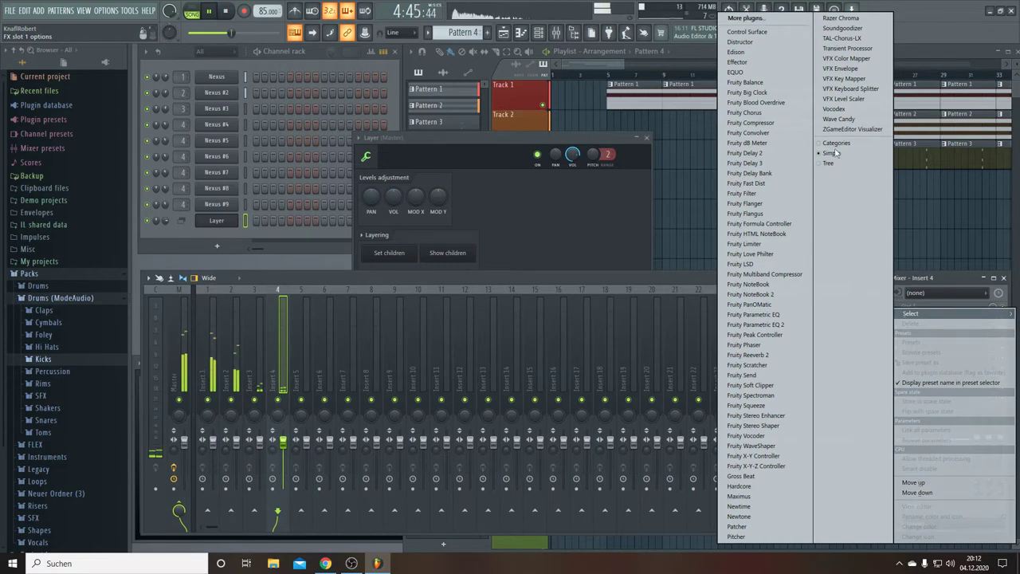
left_click(857, 38)
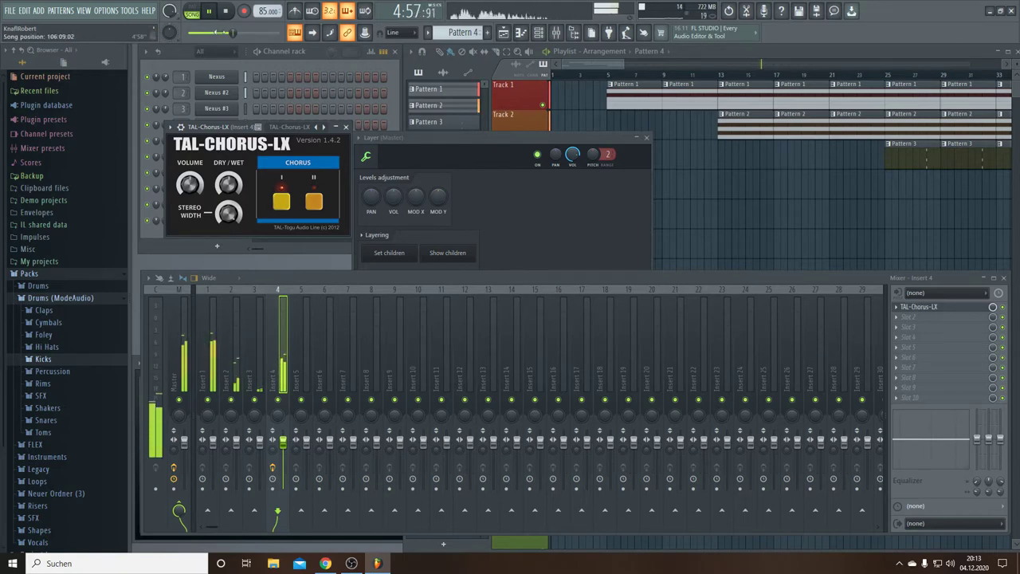
left_click(315, 188)
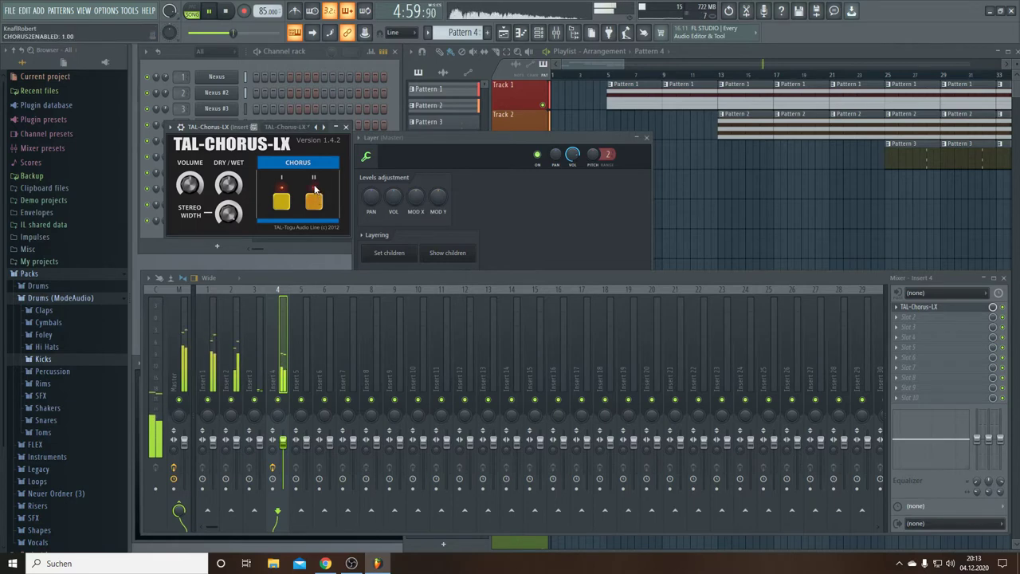
left_click(282, 201)
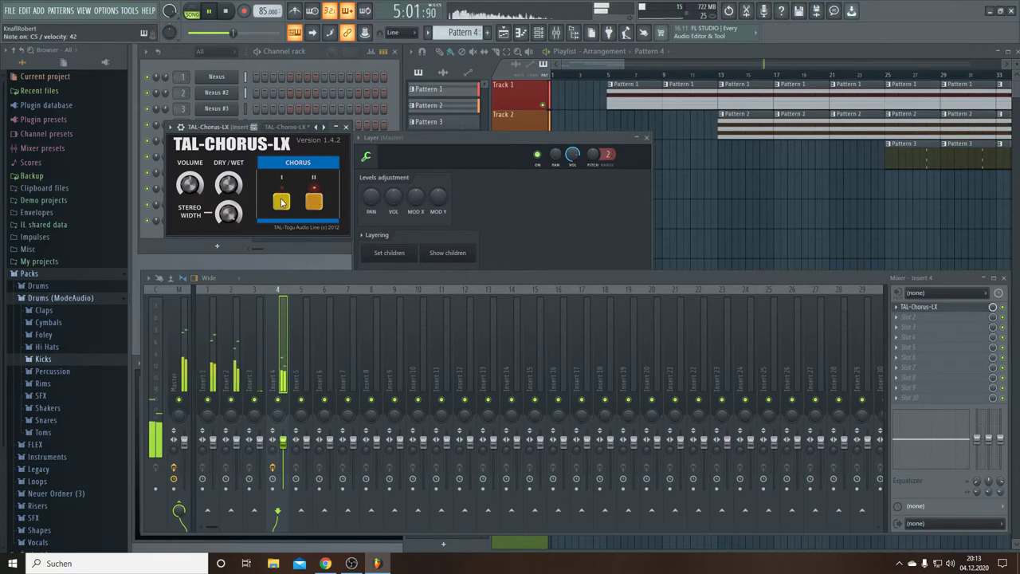
left_click(228, 185)
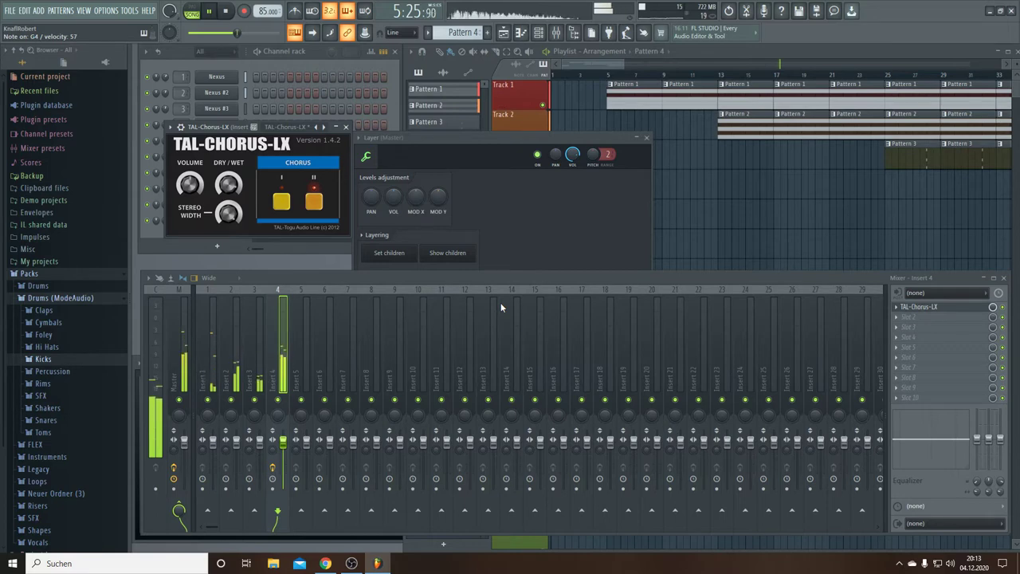
Add Fruity Stereo Enhancer to the second effect slot of Insert 4 and load its For strings preset.
left_click(895, 322)
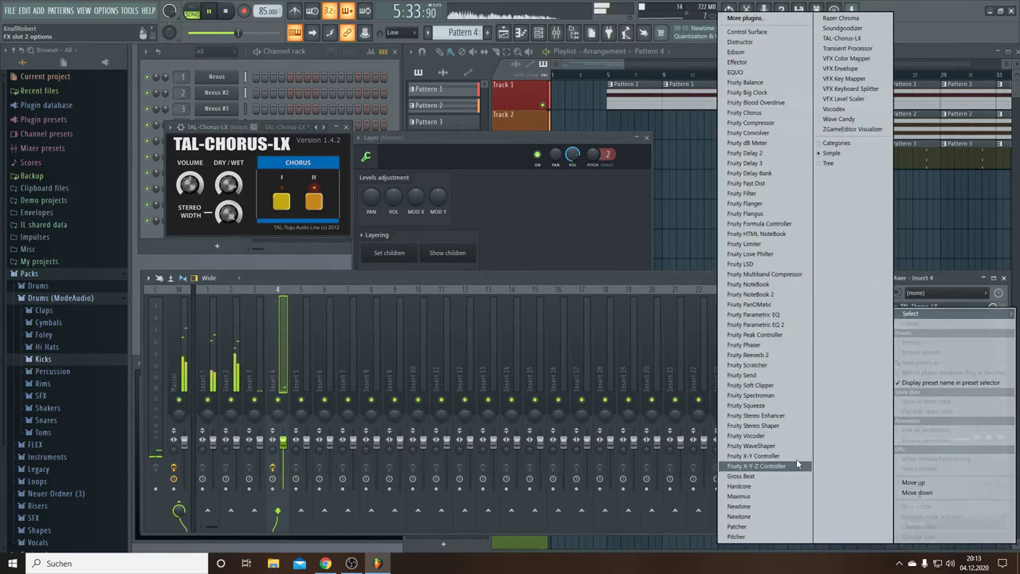
left_click(780, 416)
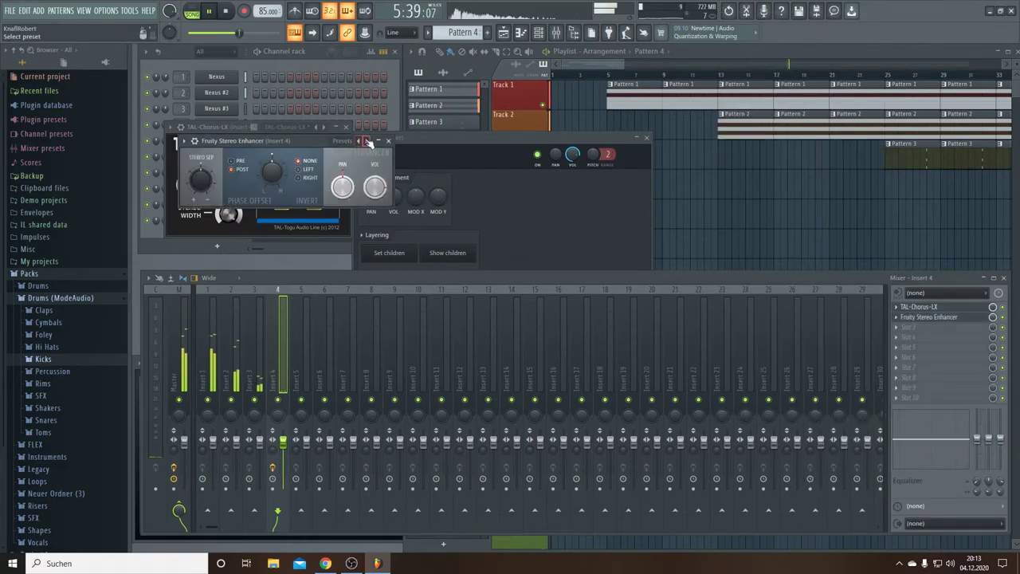
left_click(365, 141)
left_click(384, 158)
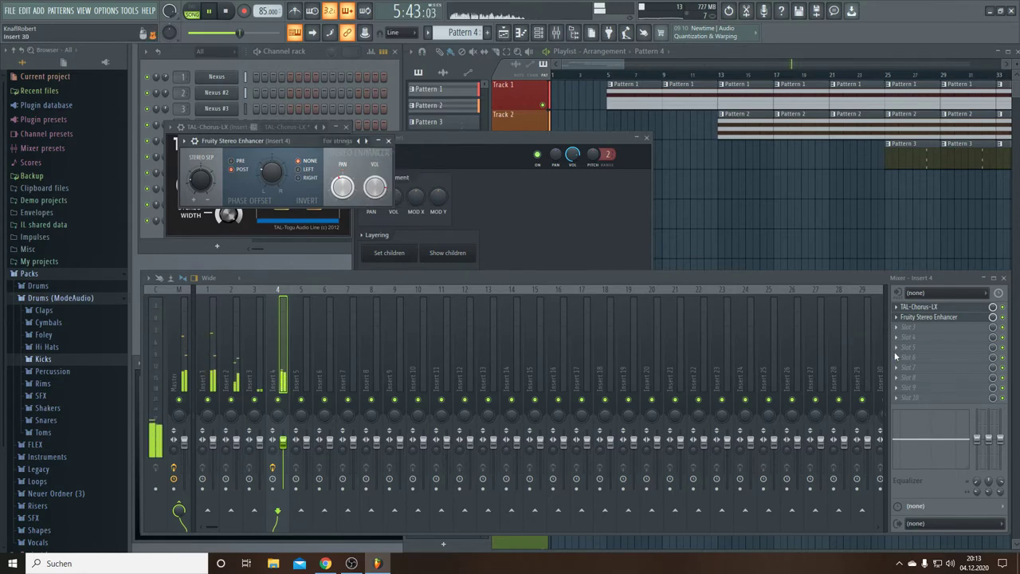
Move Fruity Stereo Enhancer above TAL-Chorus-LX in the Insert 4 effect chain and bring up the chorus editor.
left_click(897, 317)
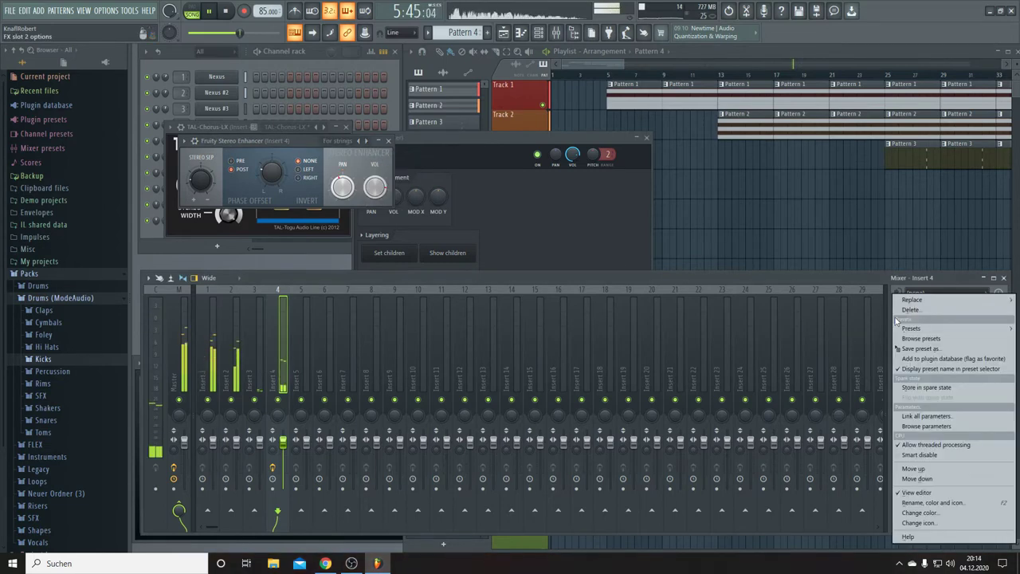
left_click(921, 468)
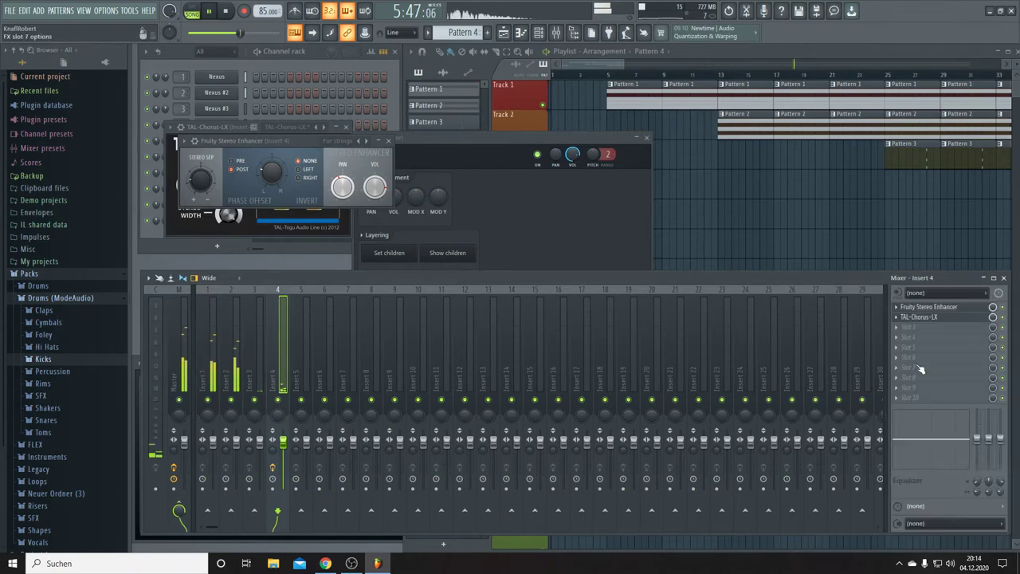
left_click(952, 320)
left_click(955, 323)
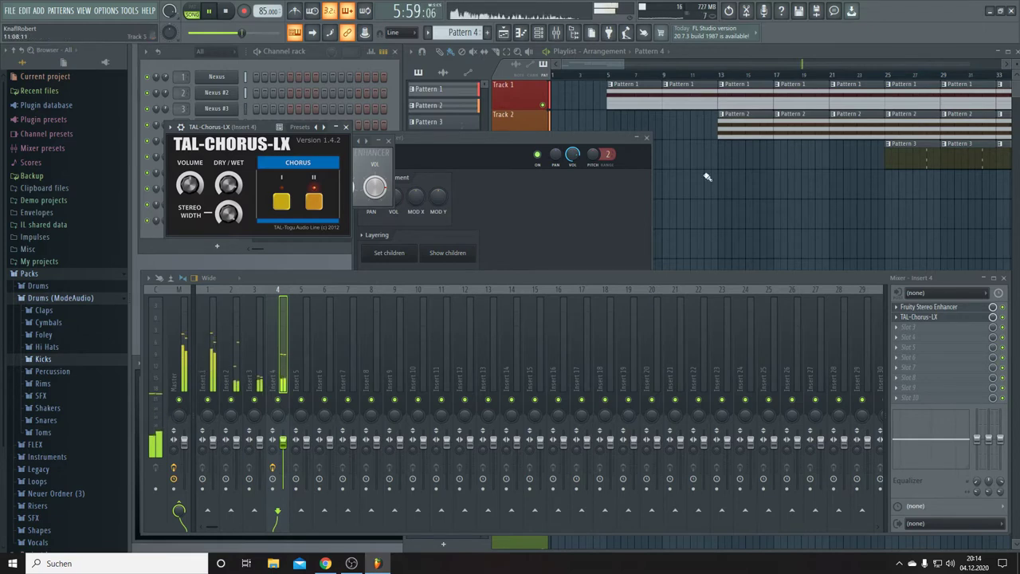
Record a Layer performance into Pattern 4 from the song start through the end of the arrangement.
left_click(1015, 116)
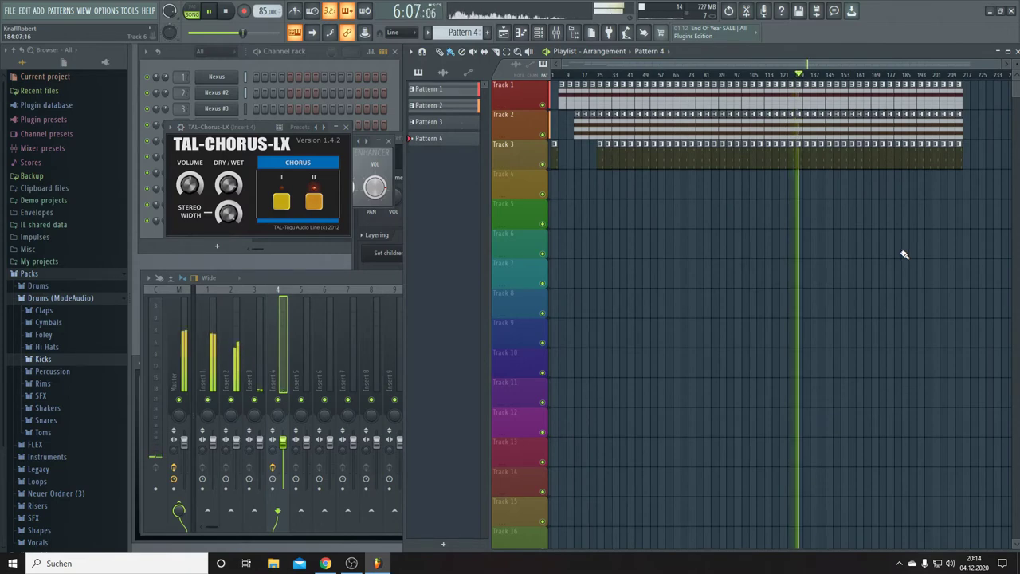
key("space")
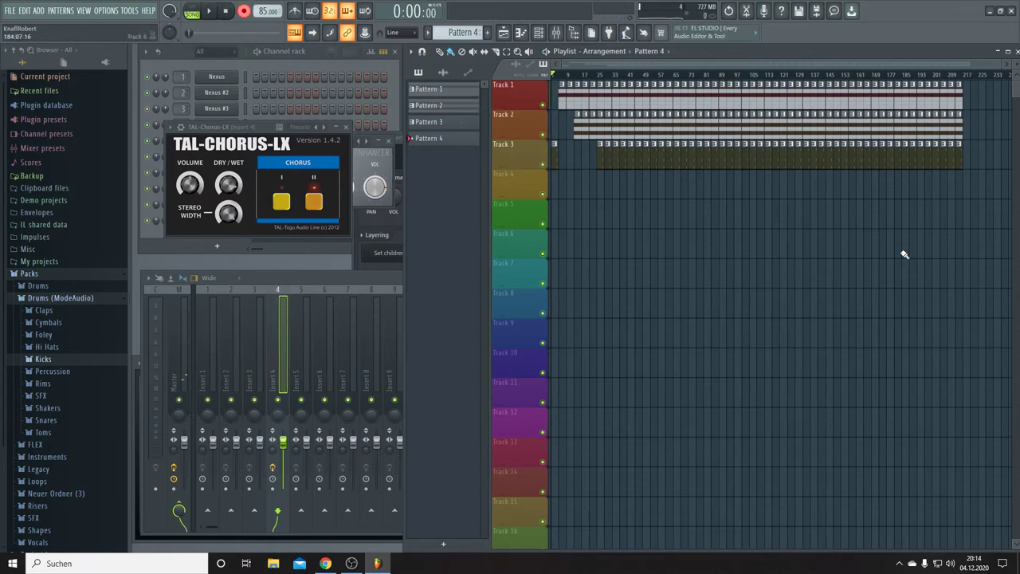
key("space")
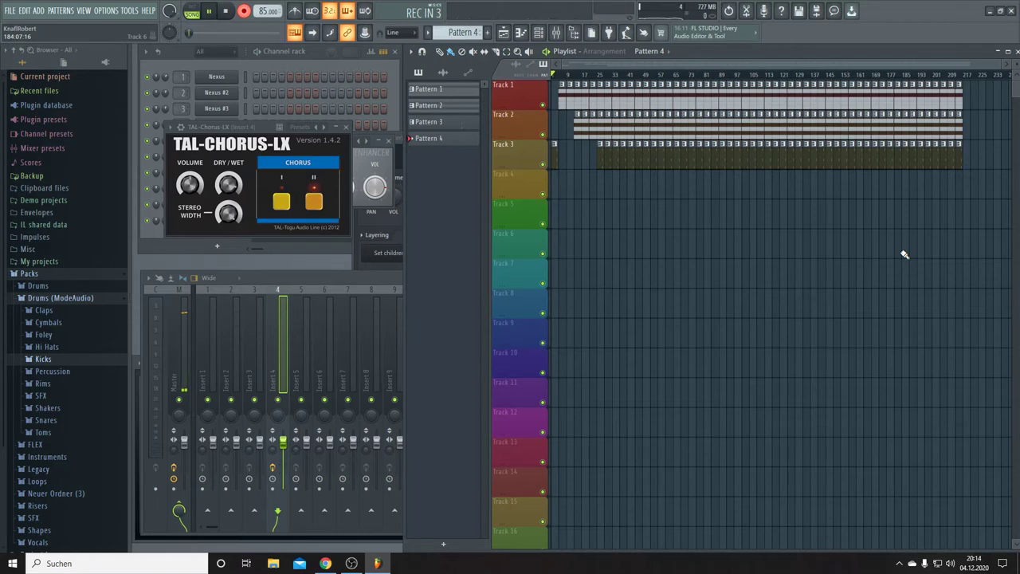
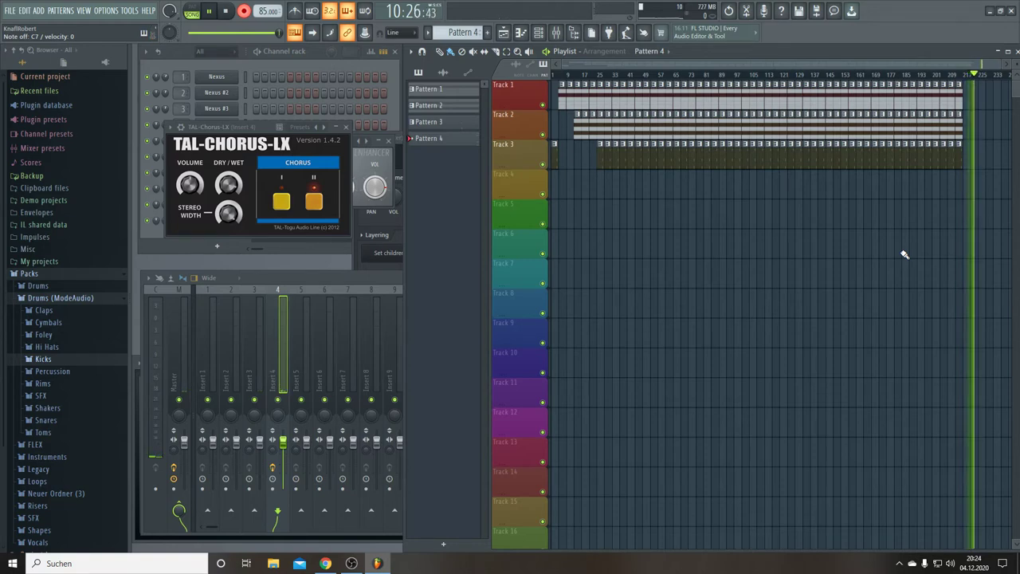
key("space")
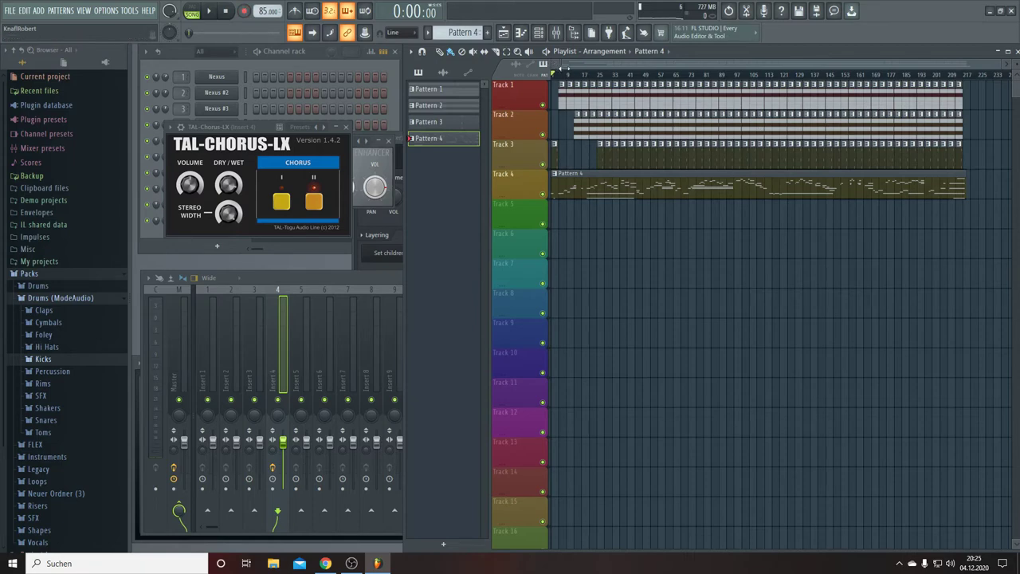
Play the arrangement from the start to review the Pattern 4 recording on Track 4.
scroll(575, 82, "up", 3)
key("space")
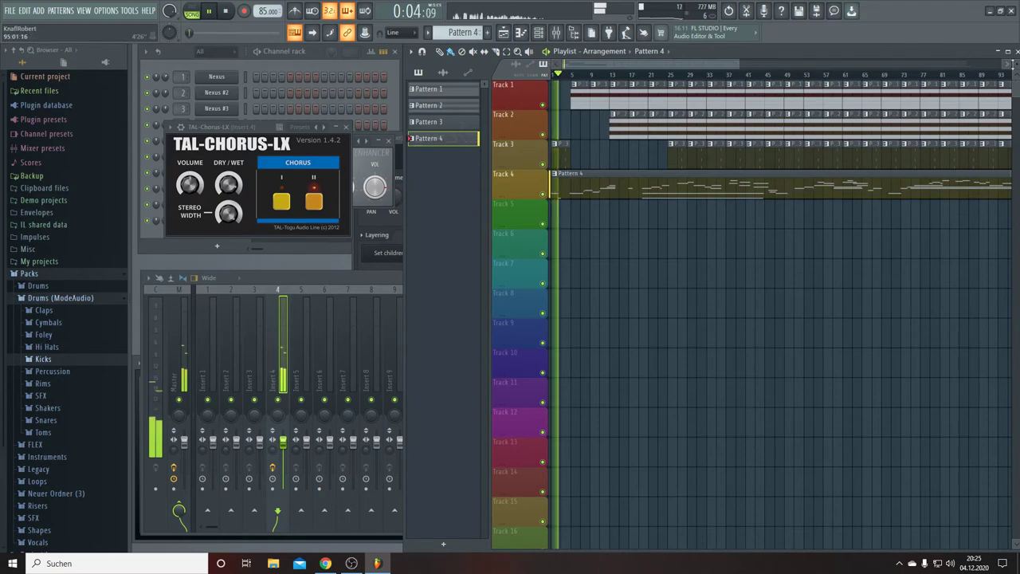
scroll(903, 73, "up", 3)
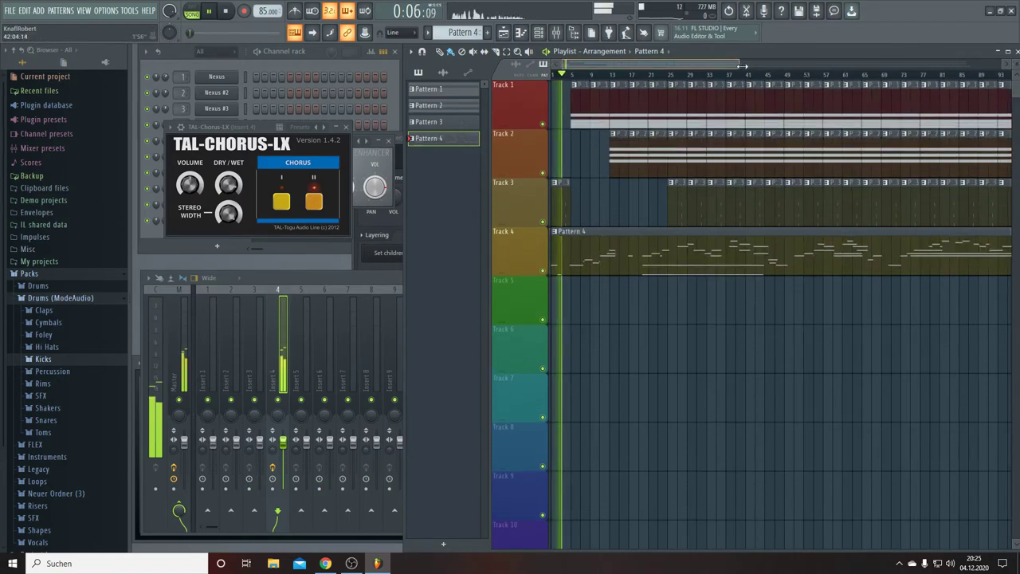
scroll(904, 75, "down", 3)
scroll(905, 91, "up", 4)
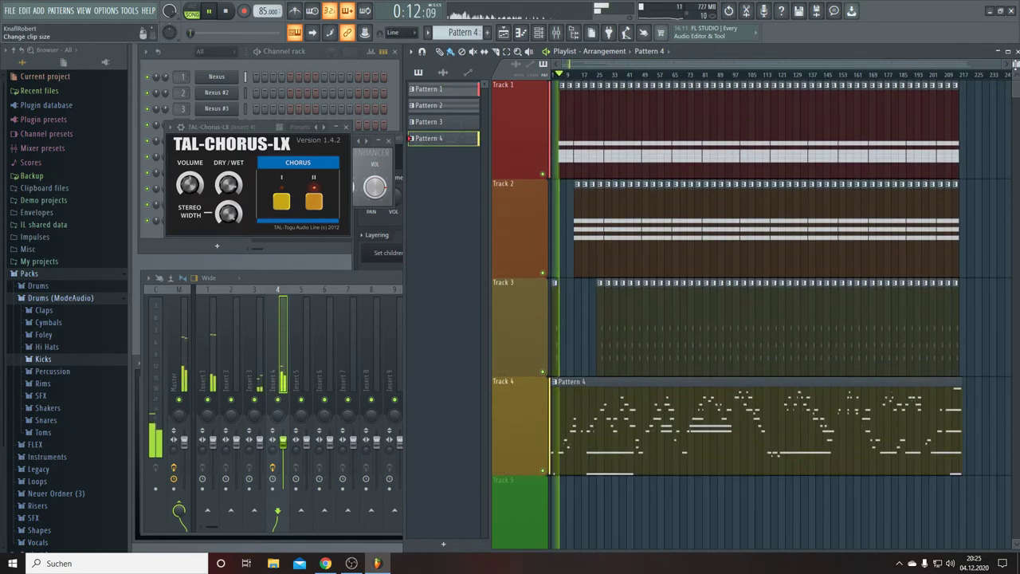
Add a new reFX Nexus channel to the channel rack and restart song playback from the beginning.
left_click(278, 54)
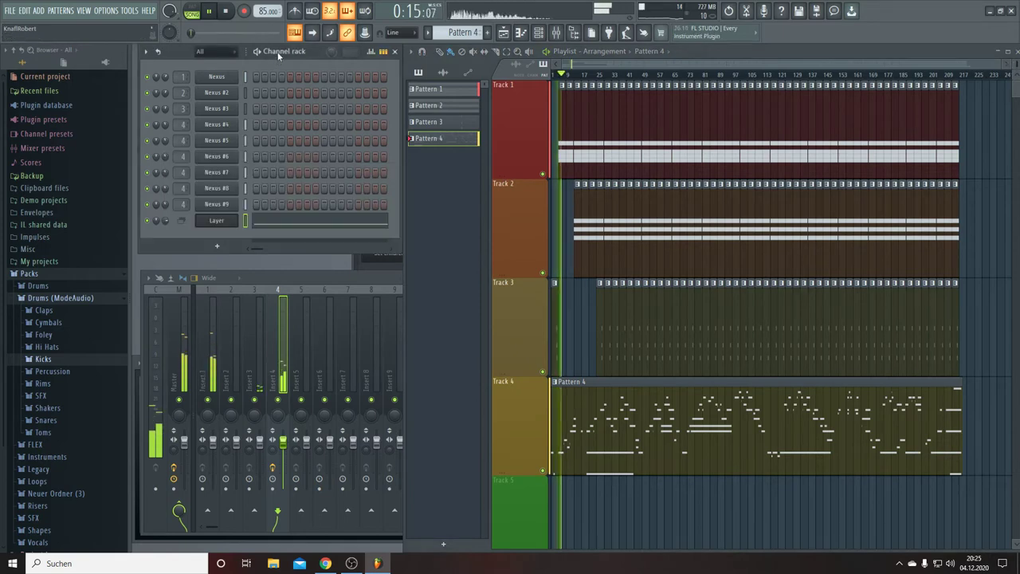
left_click(218, 244)
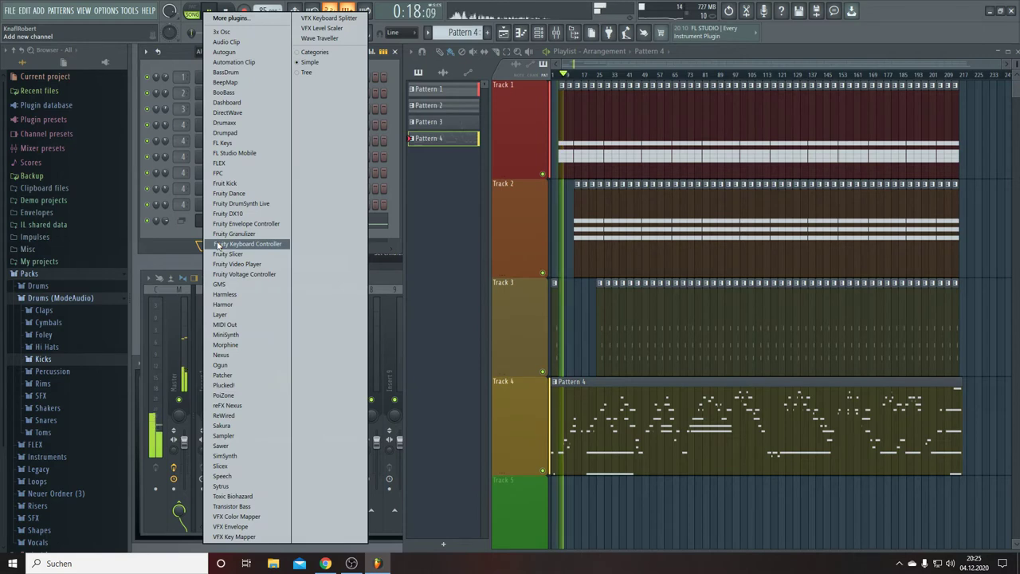
left_click(239, 406)
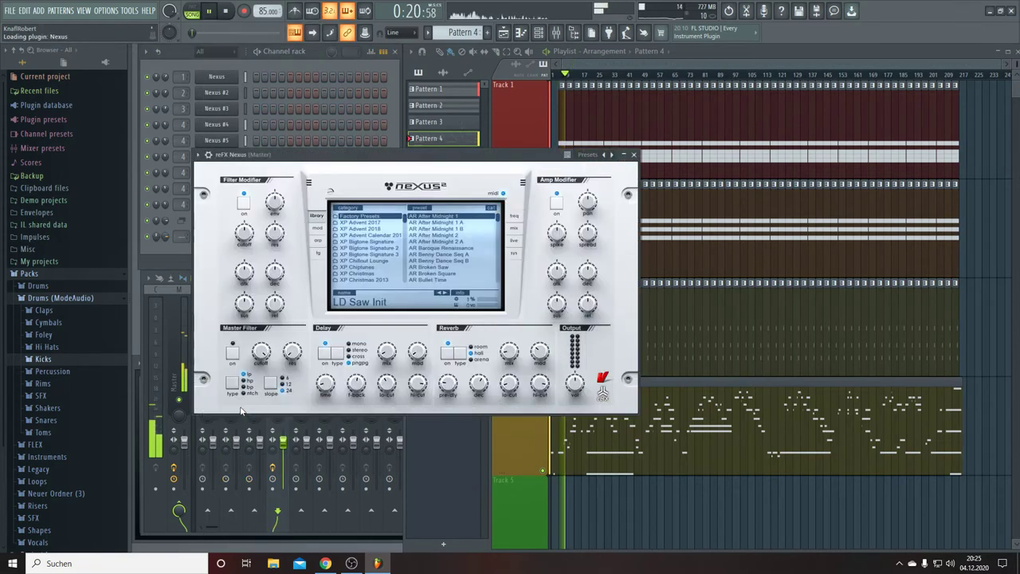
left_click(225, 11)
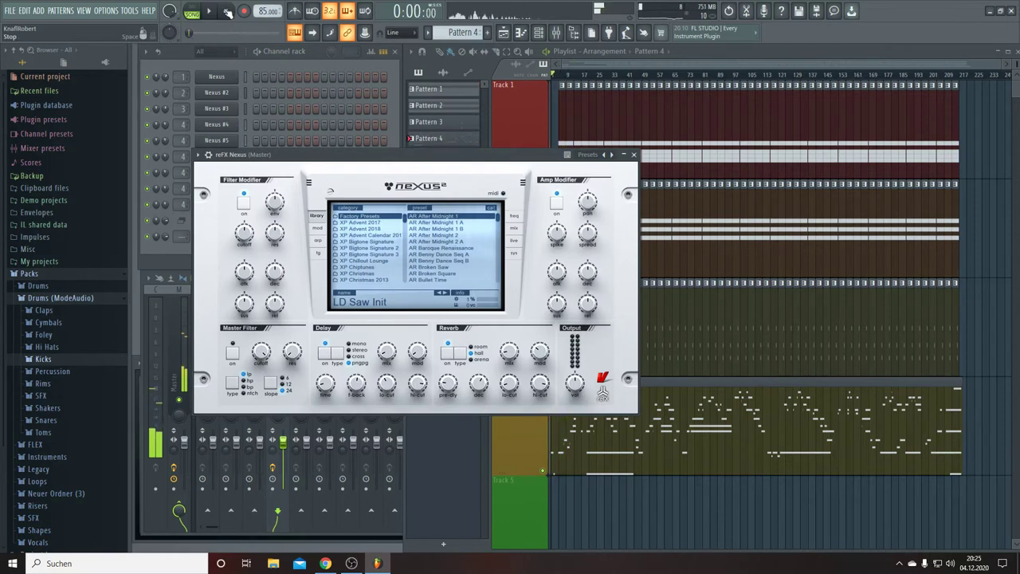
left_click(209, 11)
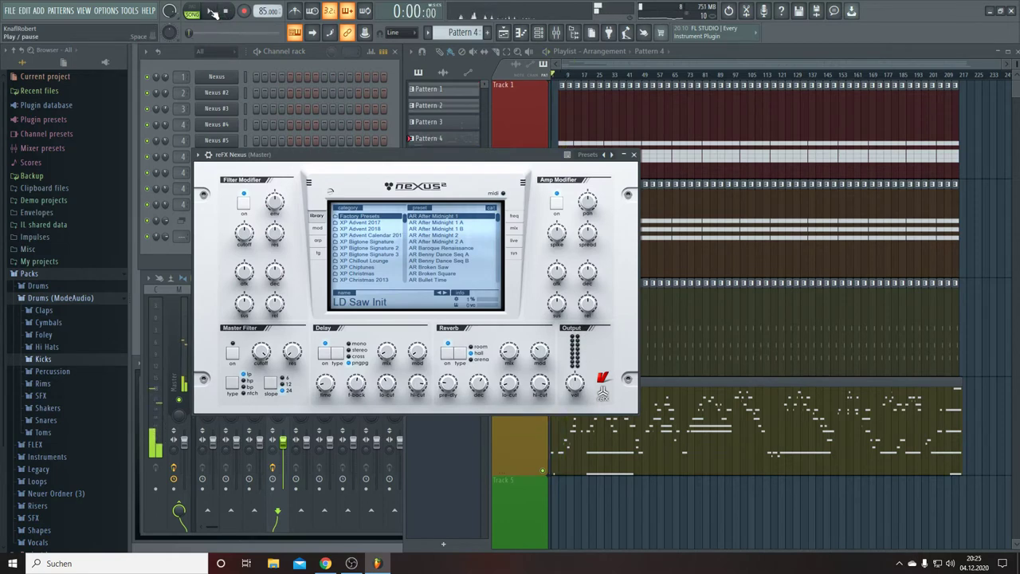
Set the new Nexus master tuning to 432 and its quality to ultra, and return to the preset library.
left_click(514, 253)
left_click_drag(384, 218, 391, 226)
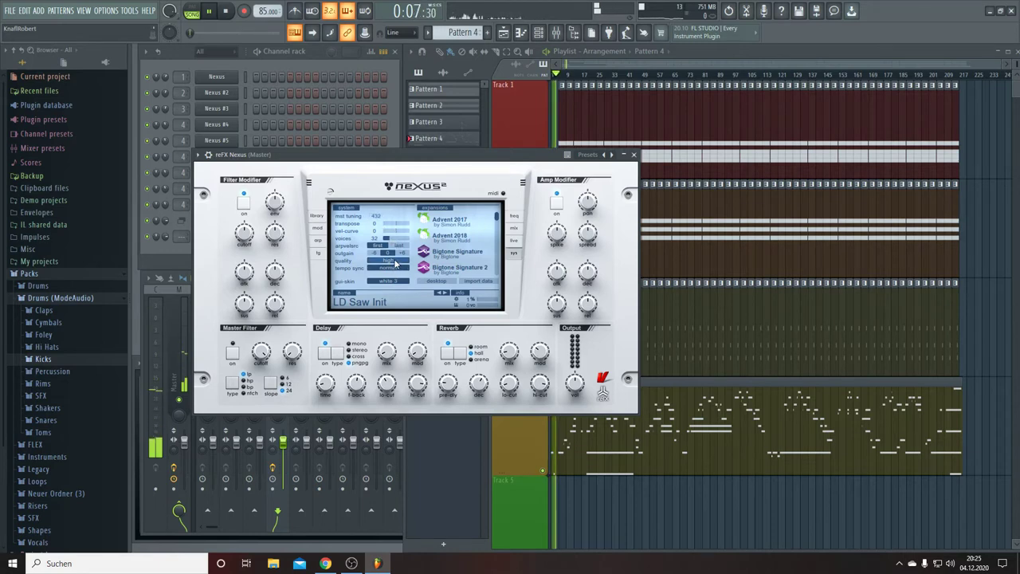
left_click(394, 261)
left_click(400, 292)
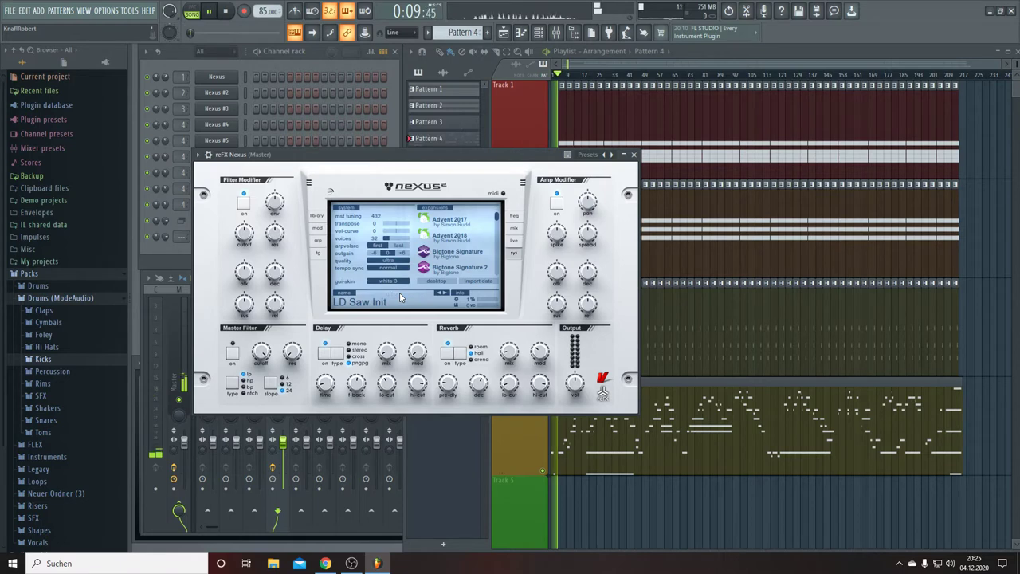
left_click(316, 215)
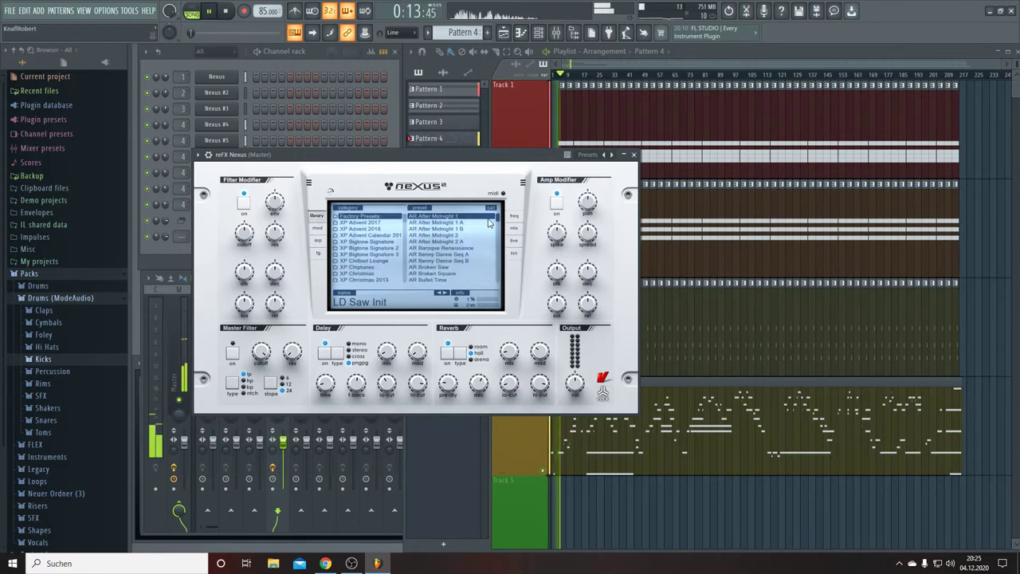
Try the WW PanFlute factory preset on the new Nexus with the amp modifier attack raised to 8.
left_click_drag(499, 219, 490, 285)
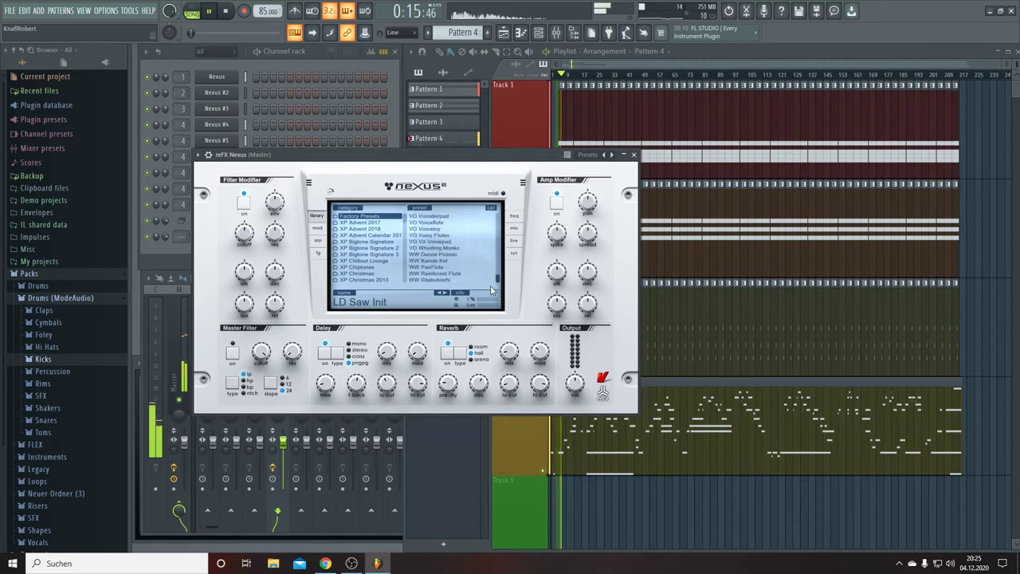
left_click(439, 269)
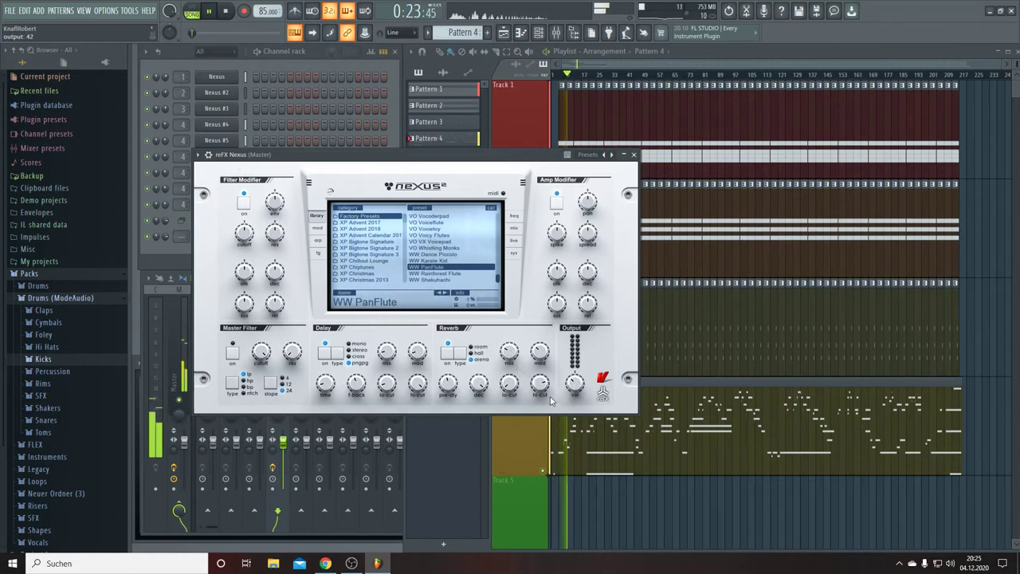
mouse_move(539, 352)
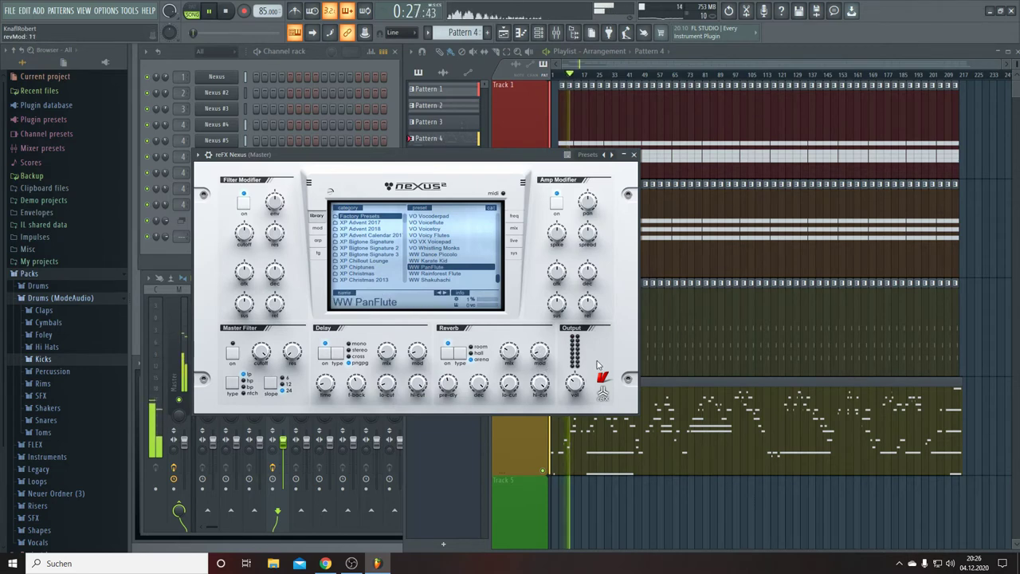
mouse_move(563, 272)
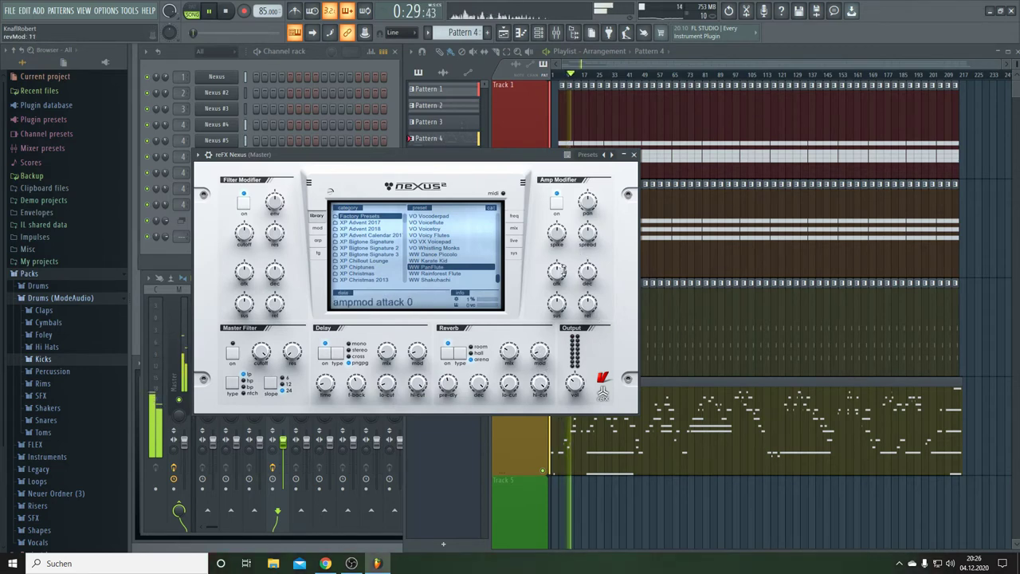
scroll(563, 270, "up", 4)
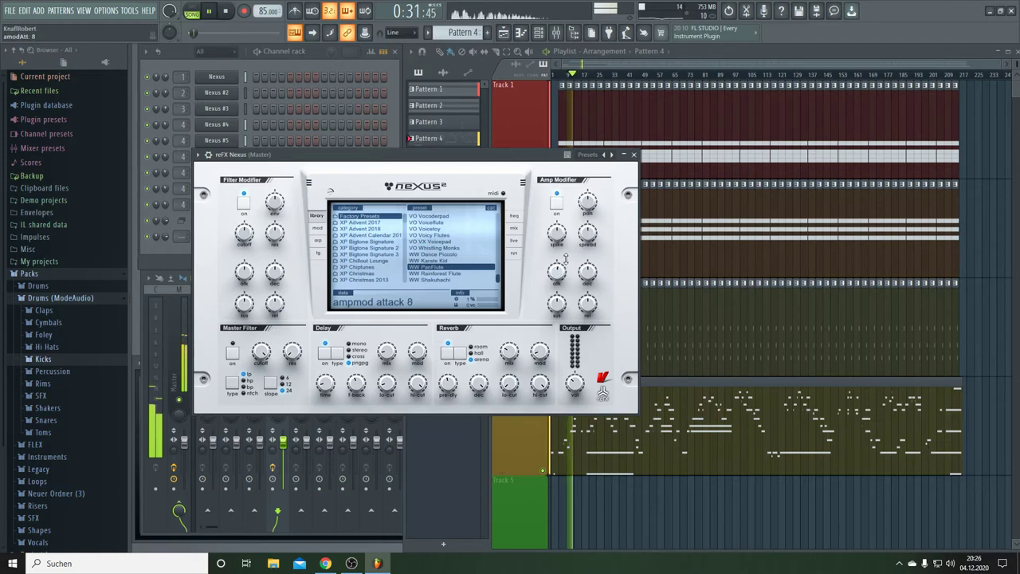
scroll(566, 258, "up", 6)
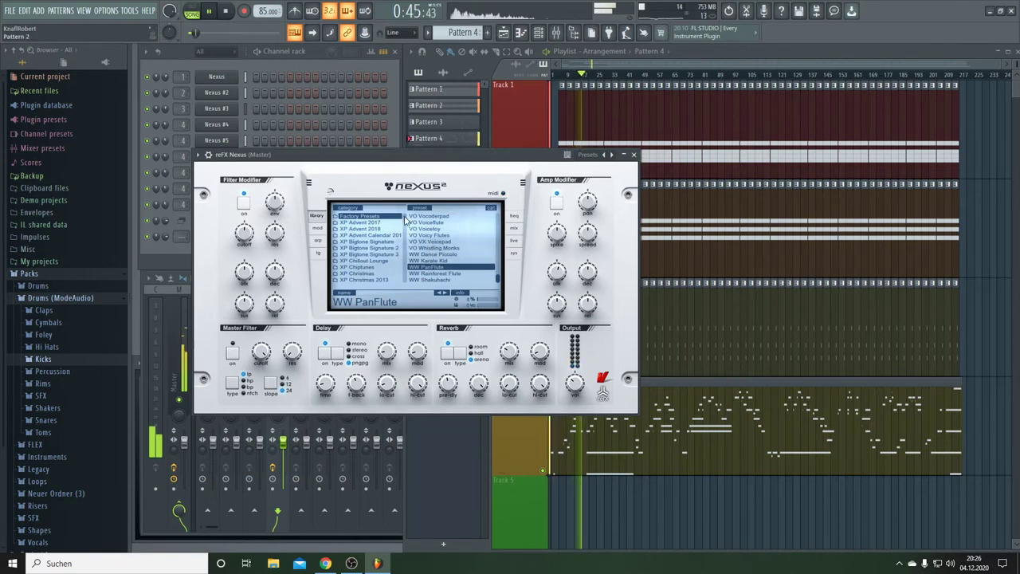
Filter the Nexus preset library with the saved Flute search category.
left_click_drag(405, 220, 406, 283)
scroll(401, 283, "up", 2)
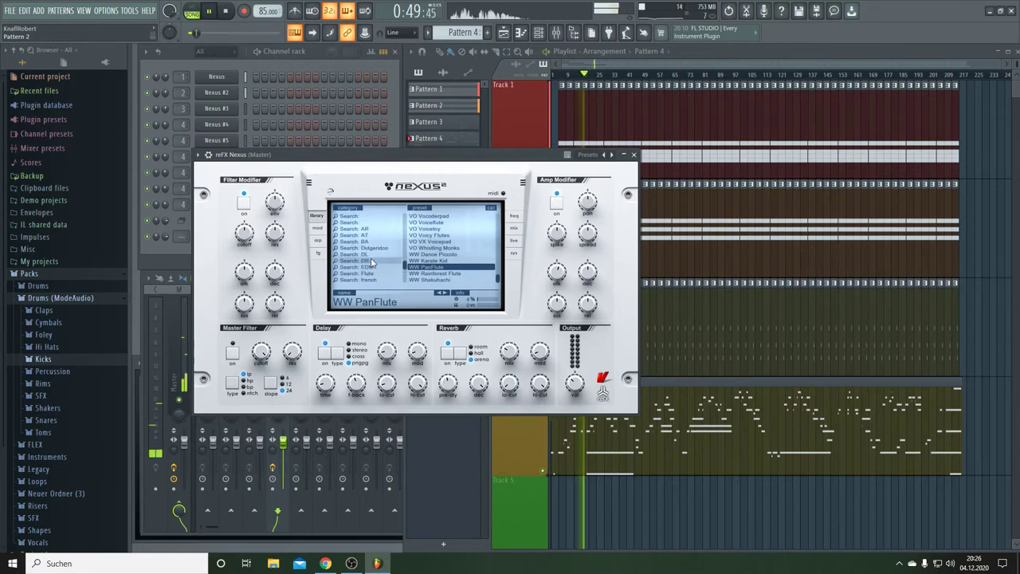
scroll(373, 266, "down", 1)
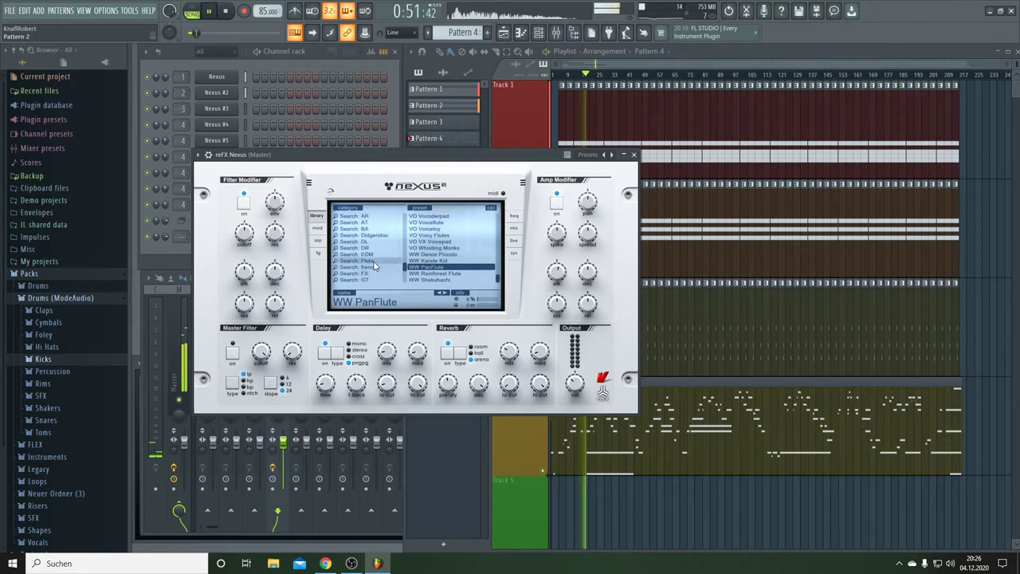
left_click(372, 261)
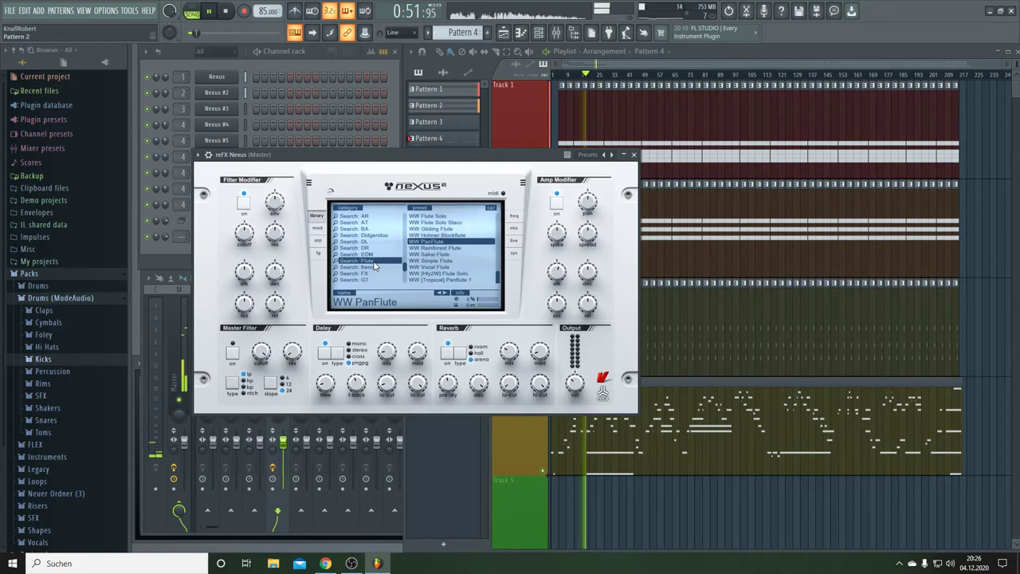
Audition WW [Tropical] Panflute 1, WW [Hly2W] Flute Solo, WW Flute Solo, WW Hohner Blockflute and WW Flute Piccolo over the playing song.
left_click(456, 281)
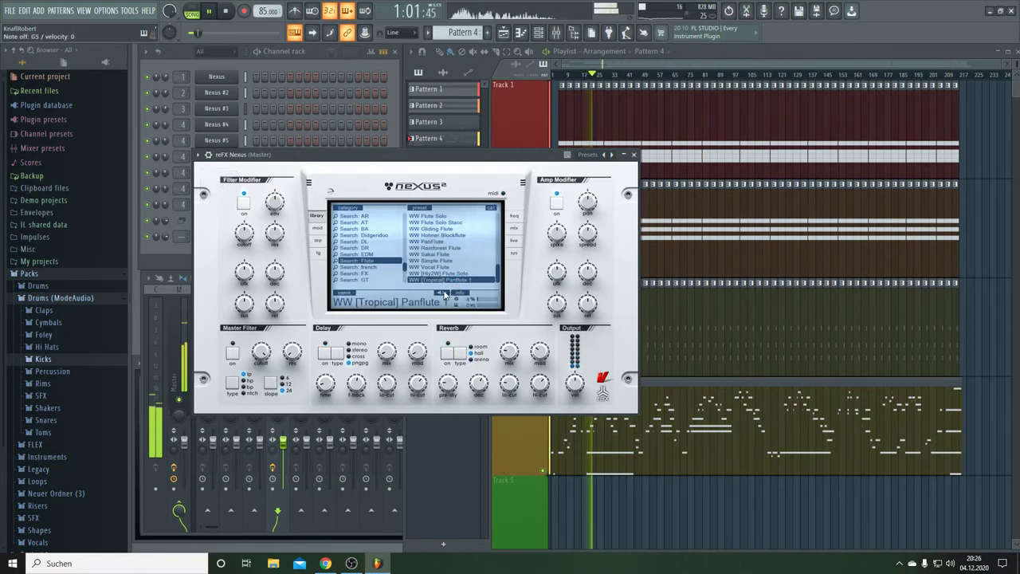
left_click(447, 274)
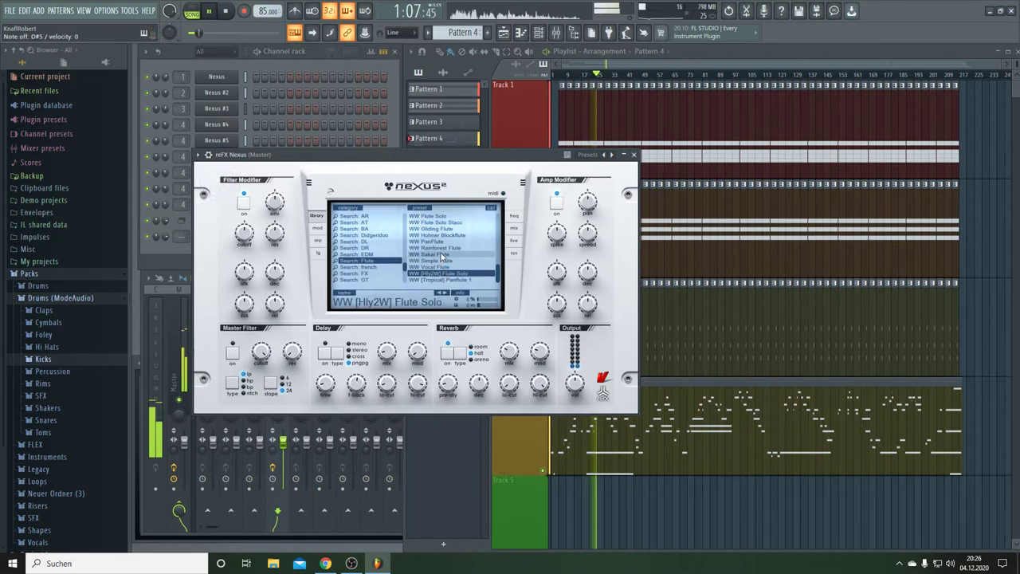
left_click(441, 217)
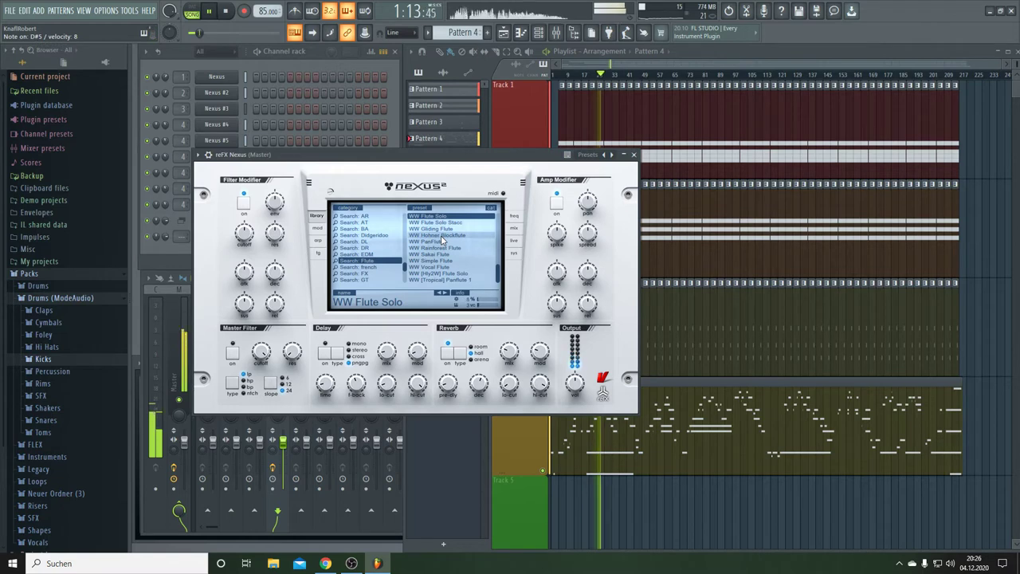
left_click(442, 237)
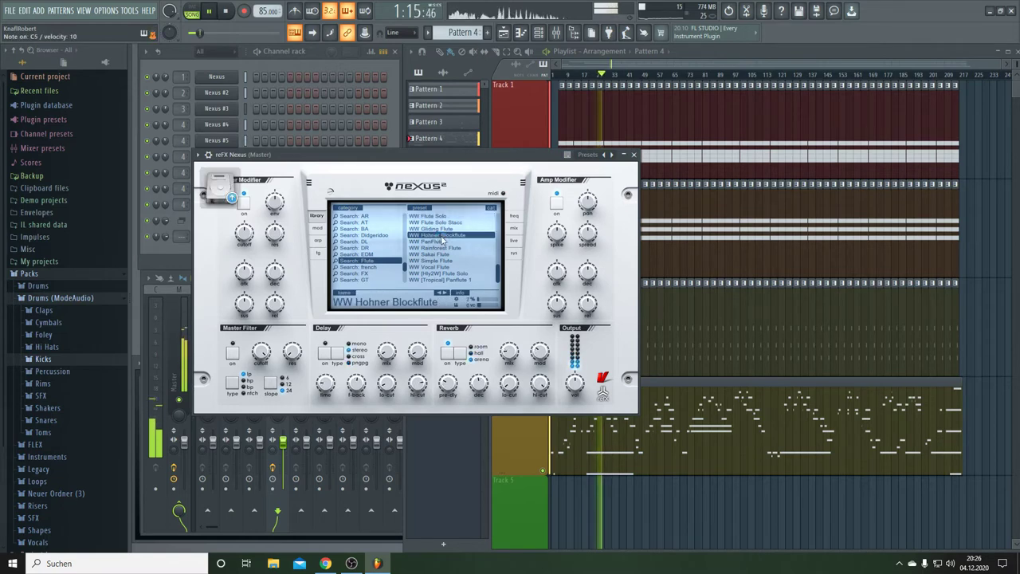
scroll(443, 237, "up", 2)
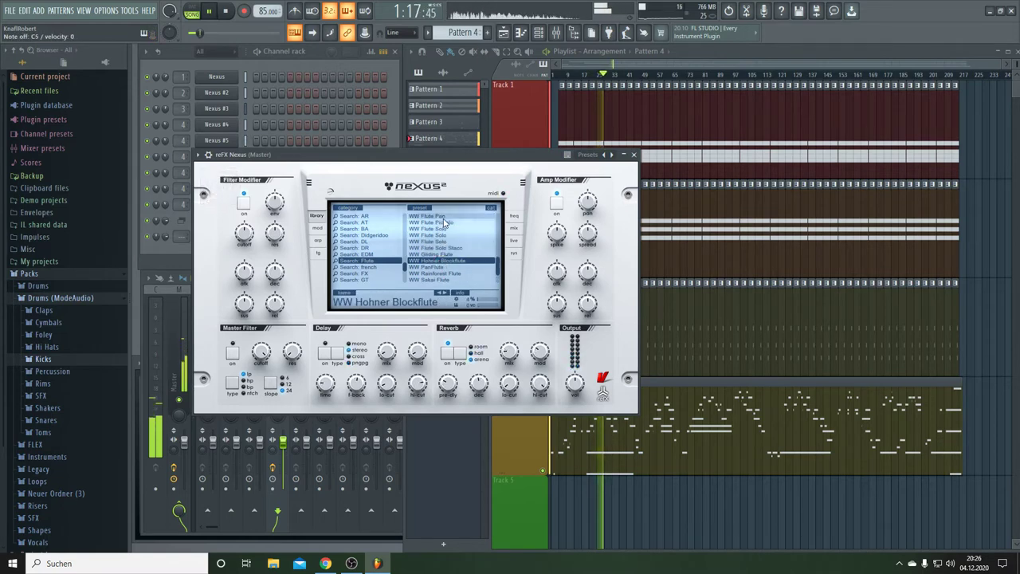
left_click(444, 224)
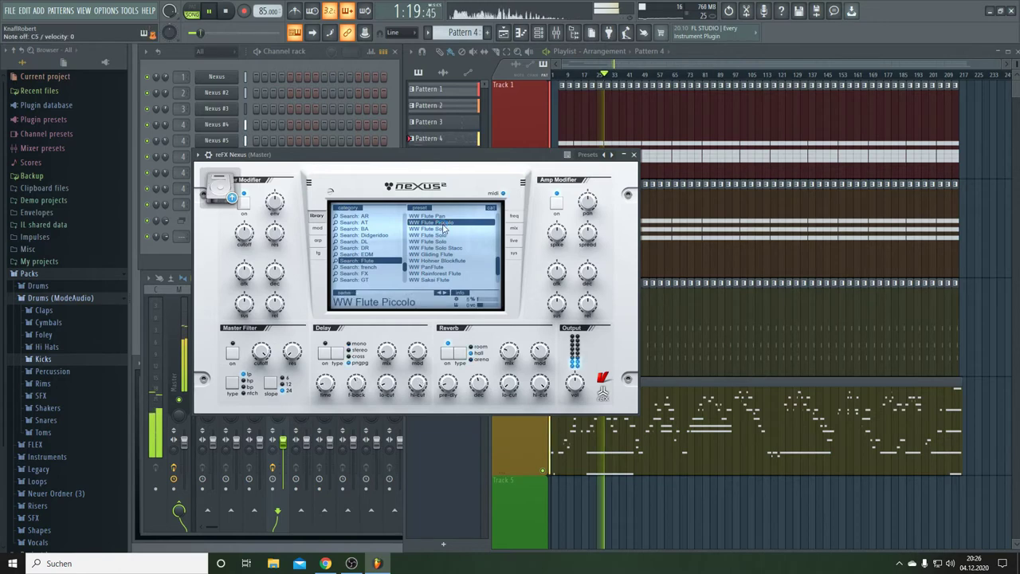
Load the WW Epic Panflute preset in the new Nexus and play it along with the song.
scroll(444, 229, "up", 2)
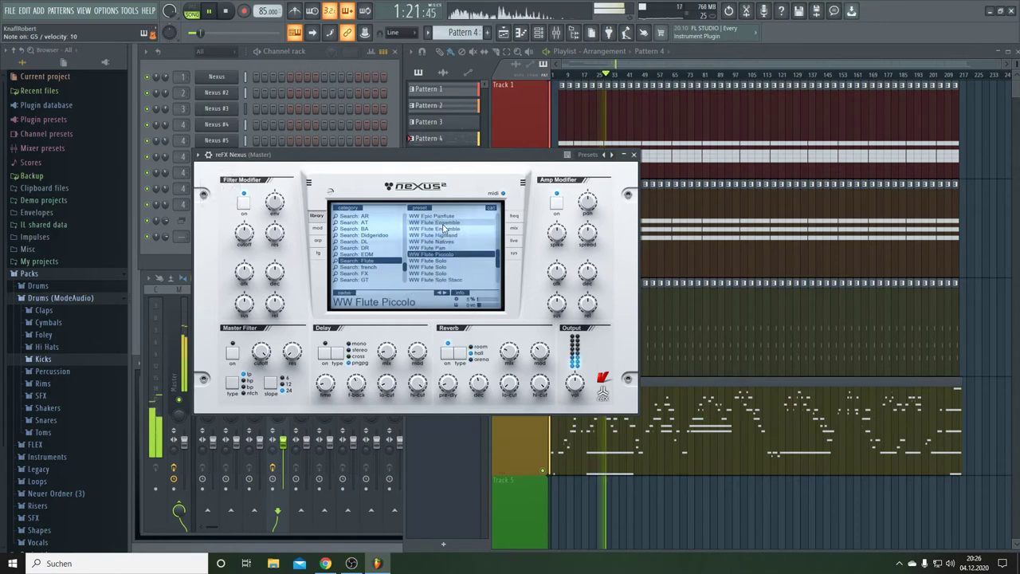
left_click(444, 217)
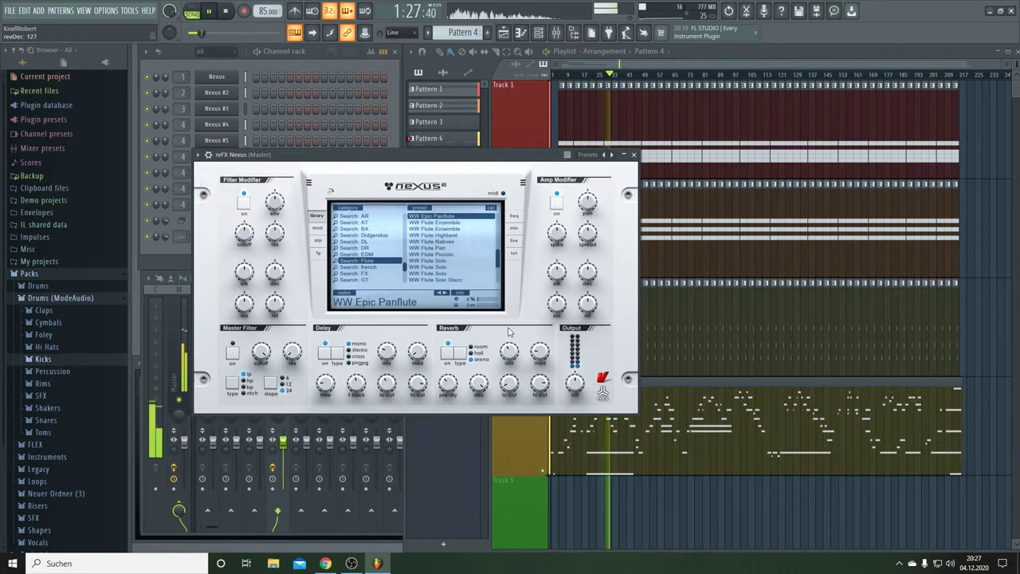
mouse_move(541, 354)
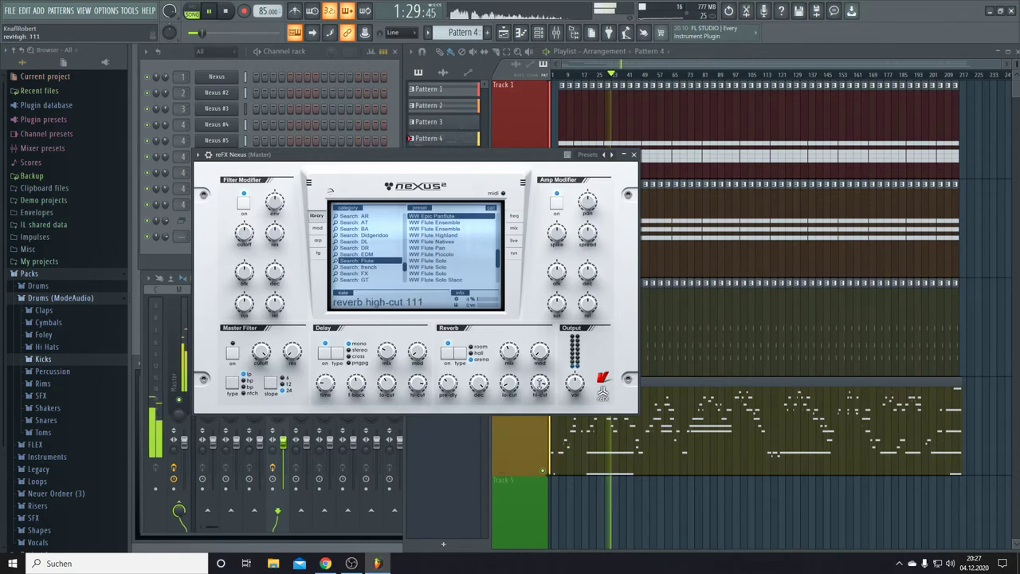
mouse_move(576, 385)
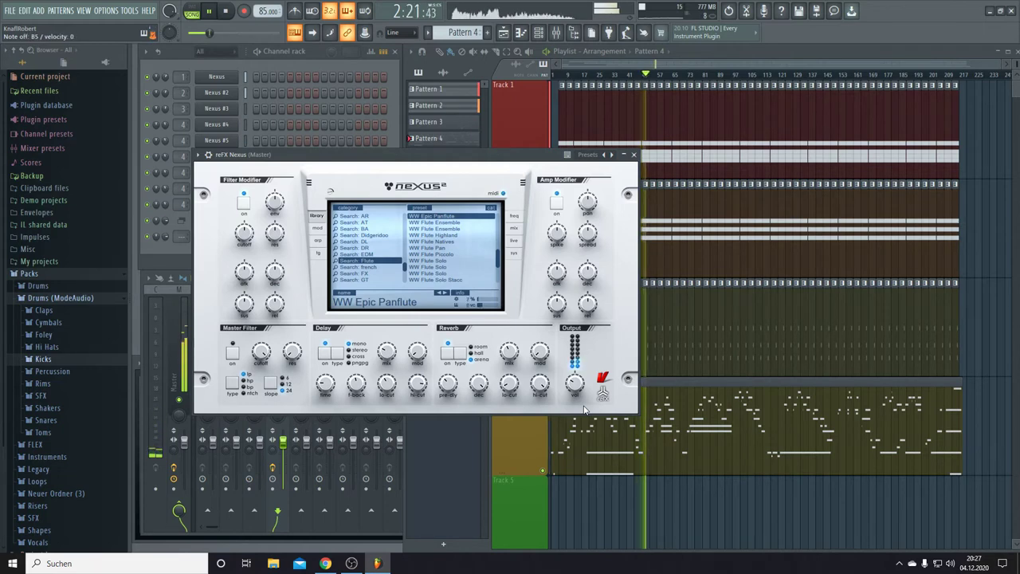
Stop playback, switch to the empty Pattern 5, and bring the channel rack in front of the Nexus window.
key("space")
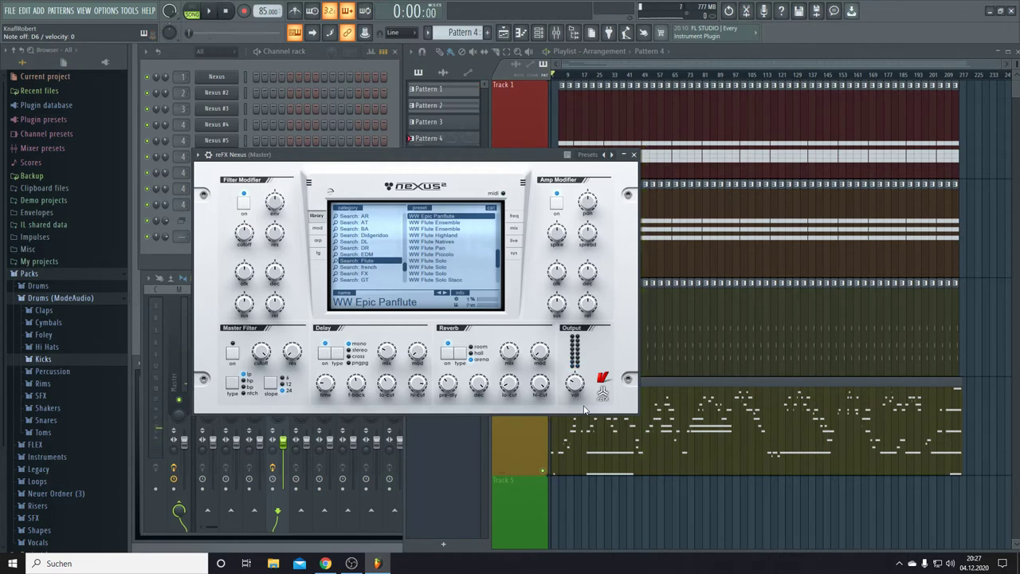
scroll(453, 30, "up", 1)
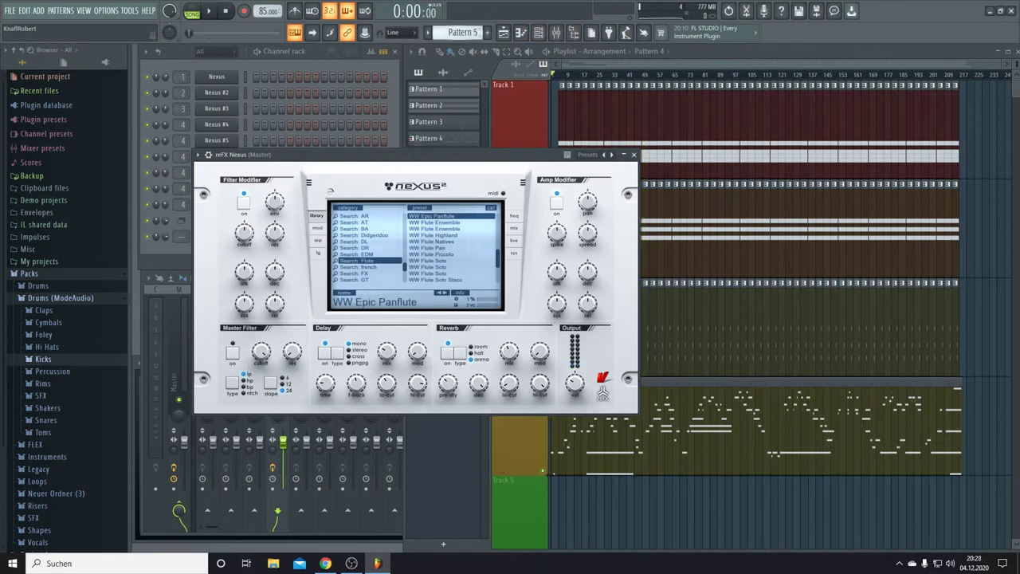
left_click(579, 69)
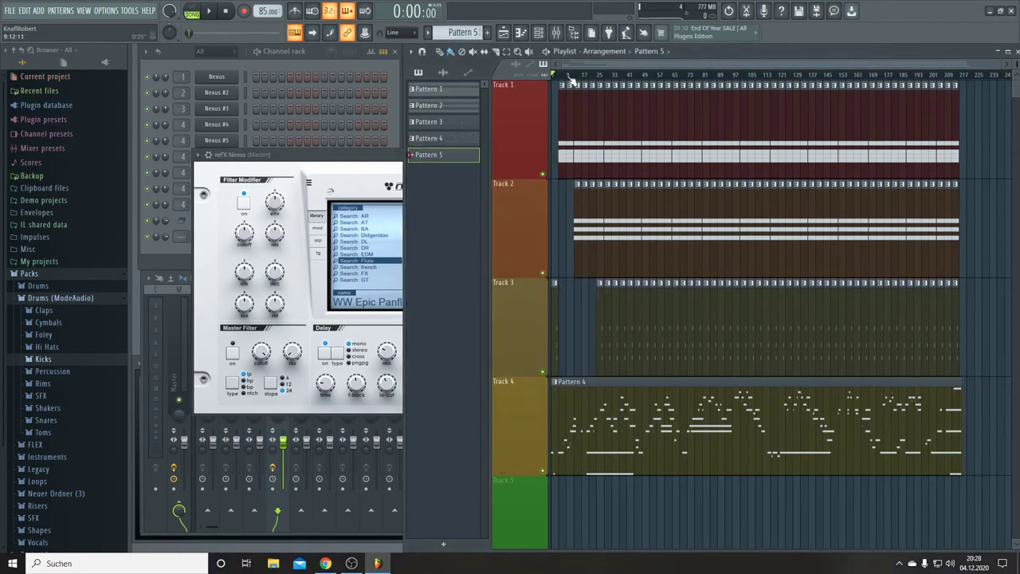
scroll(570, 81, "up", 5)
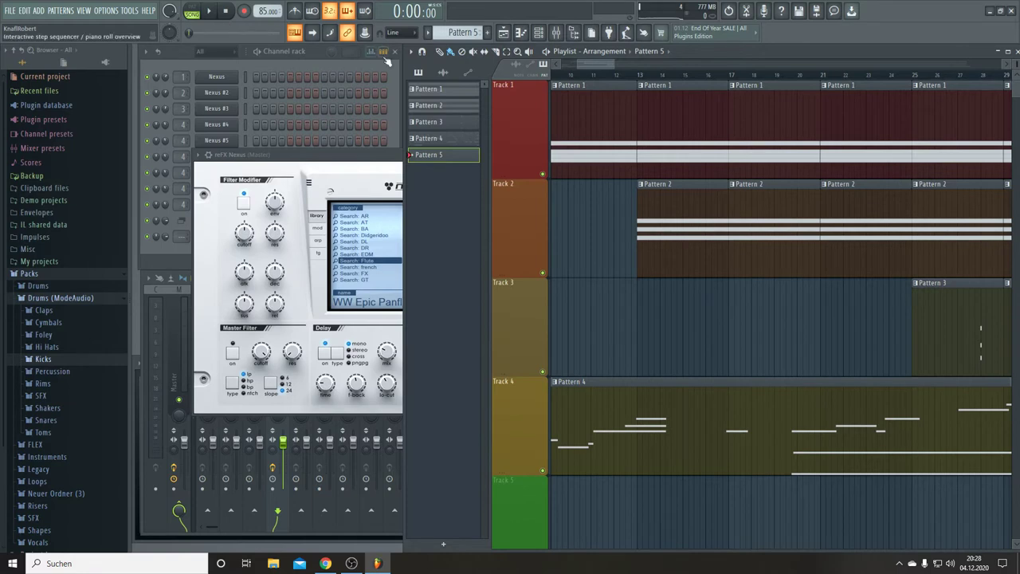
left_click(297, 51)
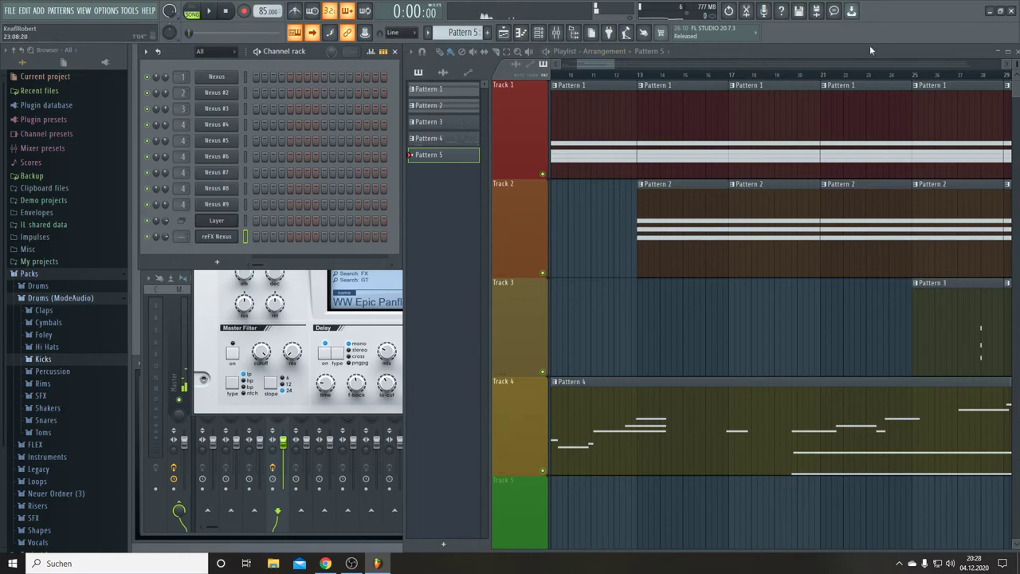
Open the project credits and set the project's genre to Ambient.
left_click(834, 11)
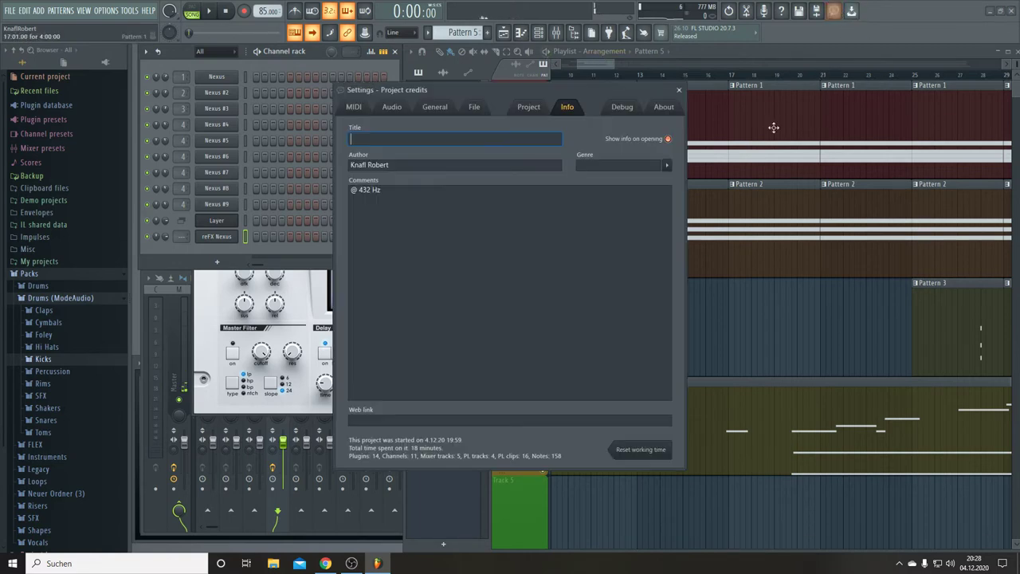
left_click(668, 165)
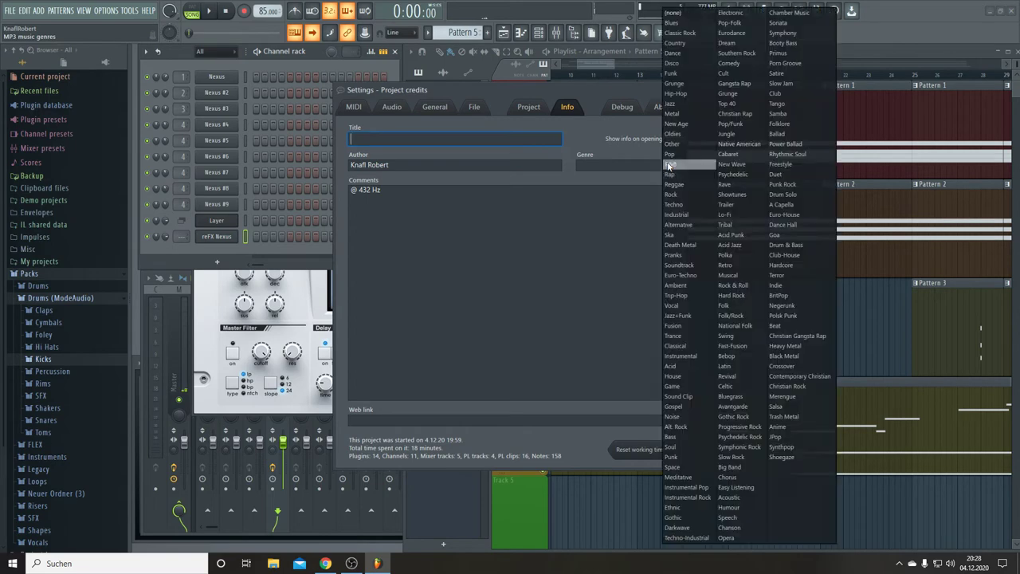
left_click(679, 287)
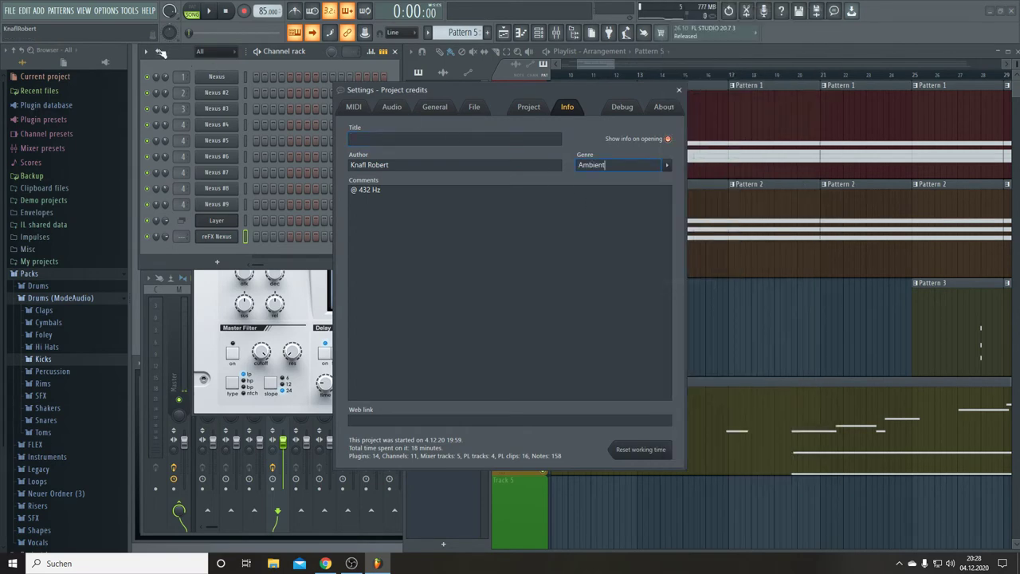
Start song playback, enter "?" as the project title, and close the project credits to return to the playlist.
key("space")
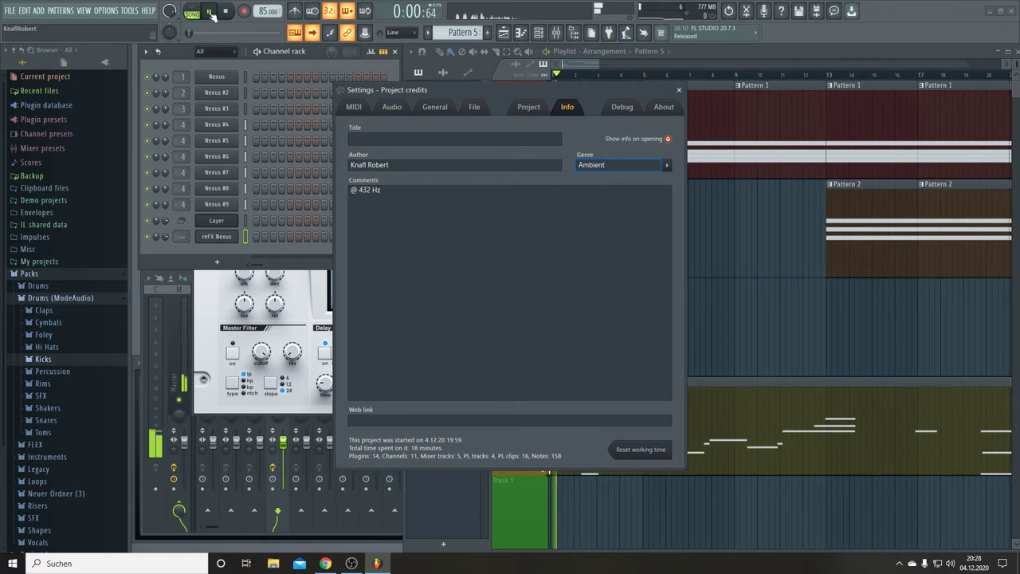
left_click(355, 139)
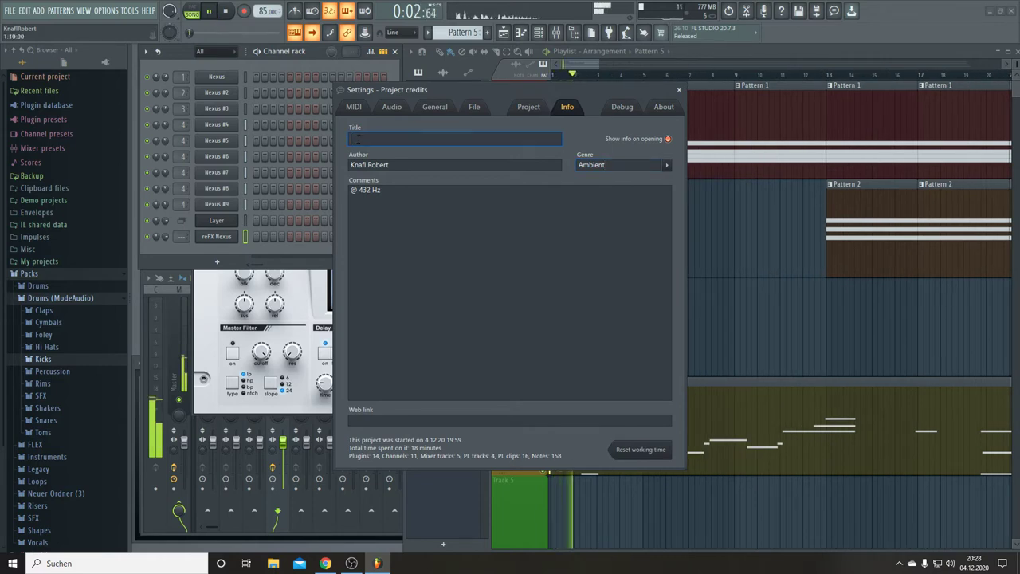
type("??")
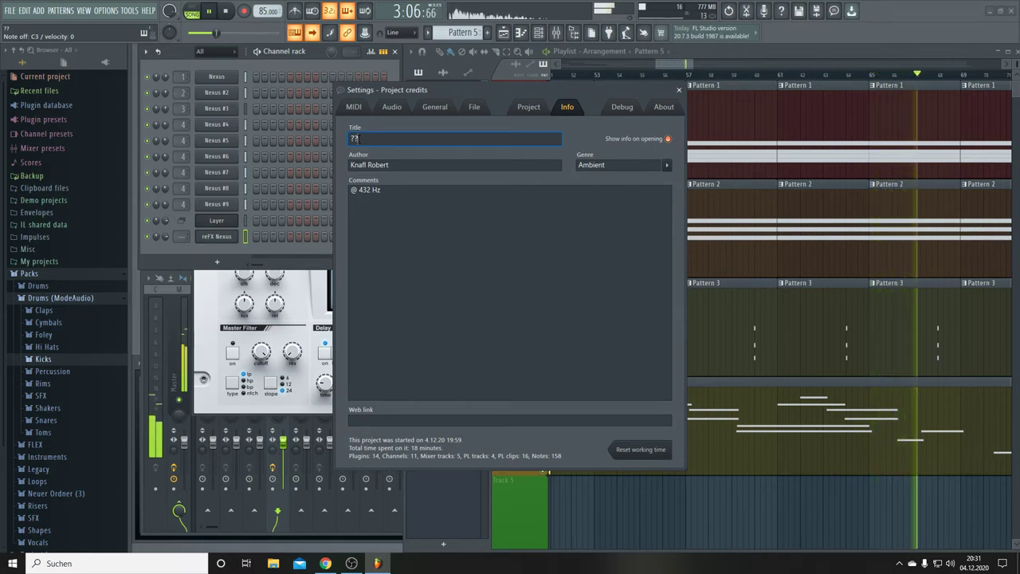
left_click_drag(357, 138, 335, 144)
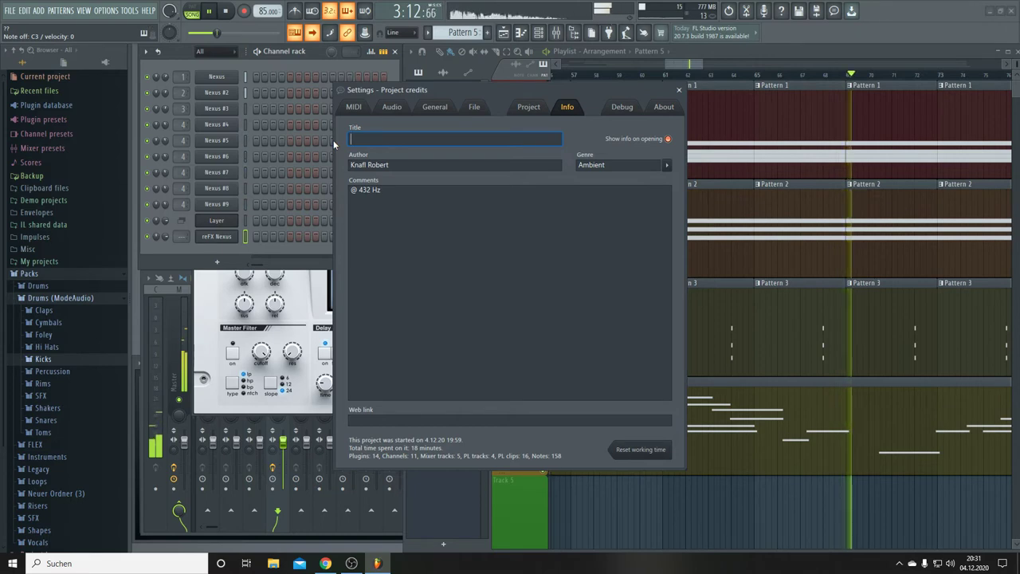
type("?")
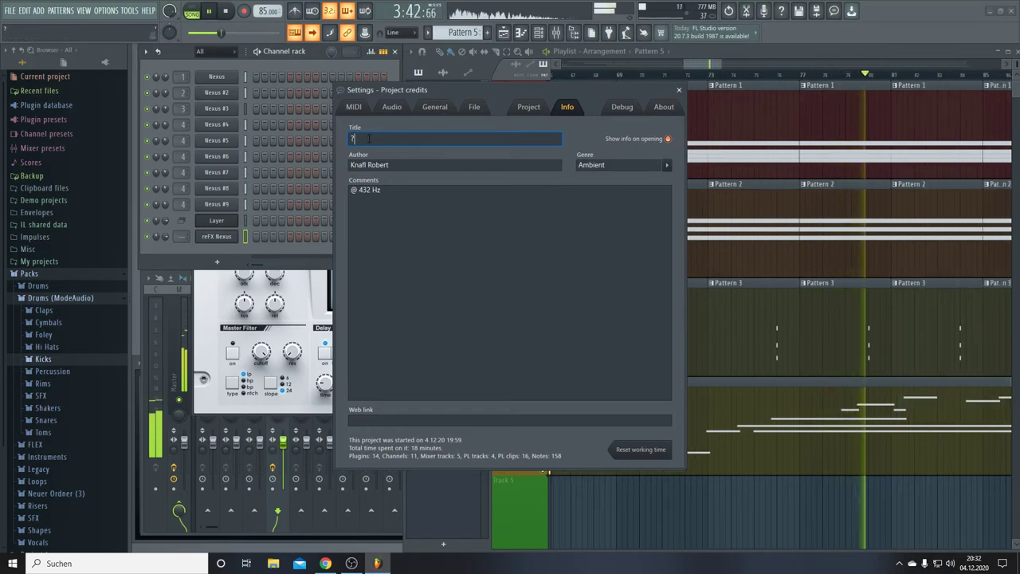
left_click_drag(358, 140, 346, 139)
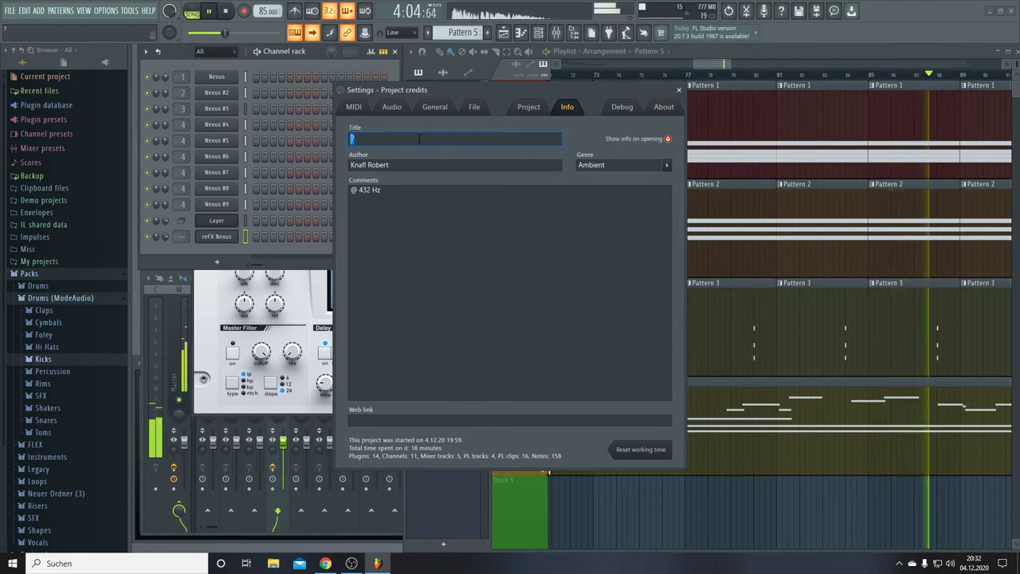
left_click(678, 90)
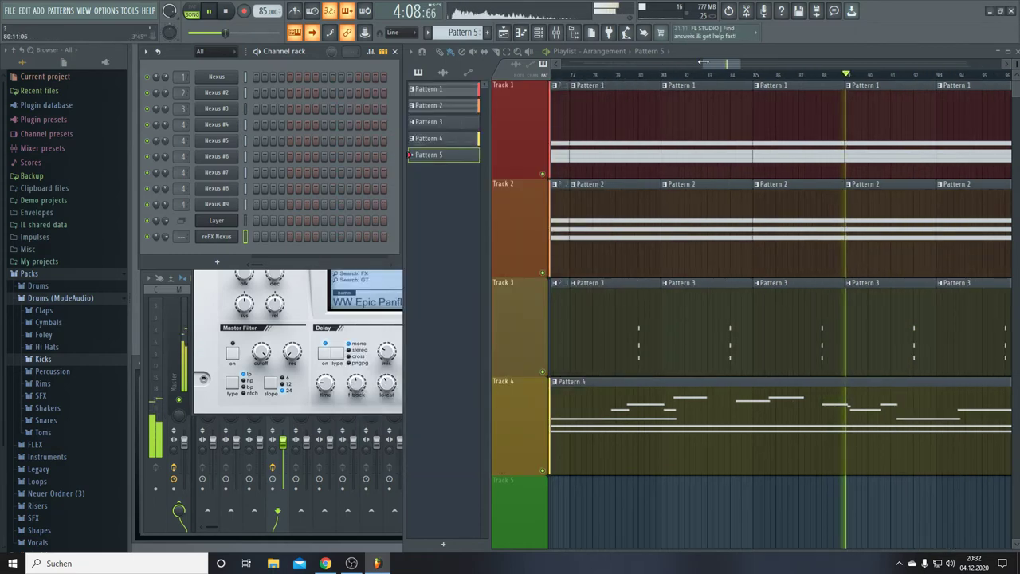
scroll(677, 73, "down", 4)
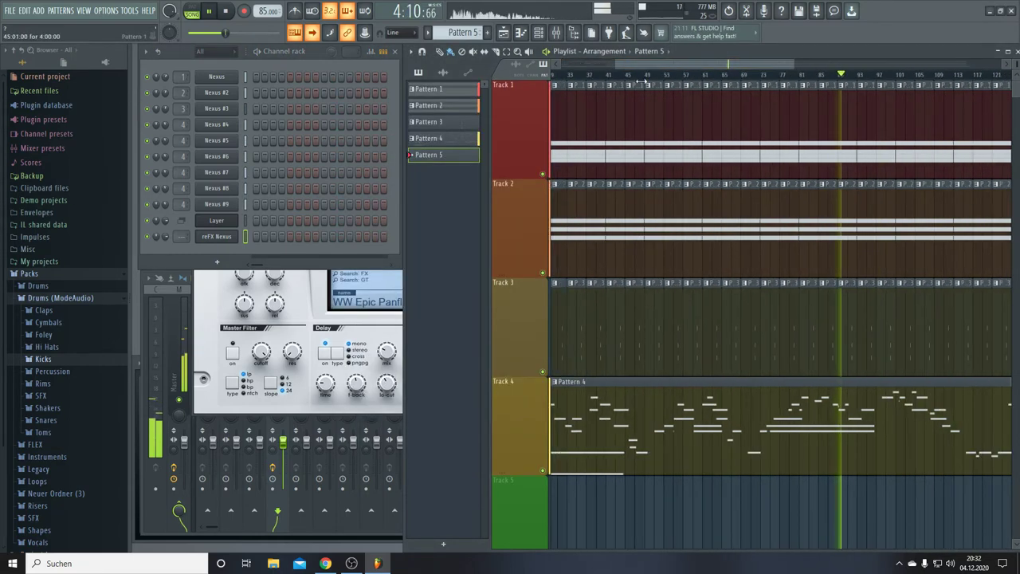
Record the panflute part into Pattern 5 while the song plays, and stop once the arrangement ends.
scroll(647, 79, "up", 4)
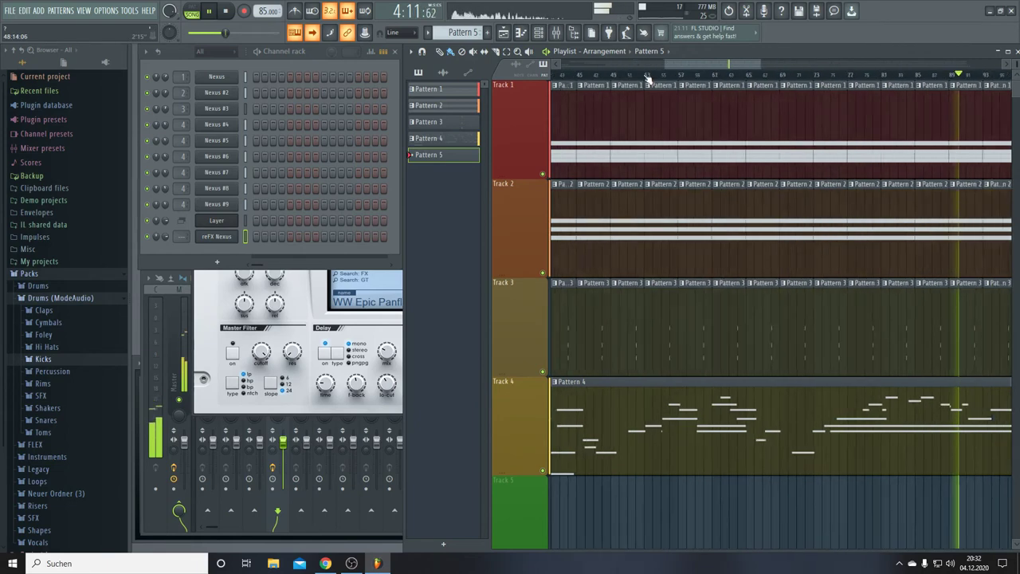
left_click(228, 11)
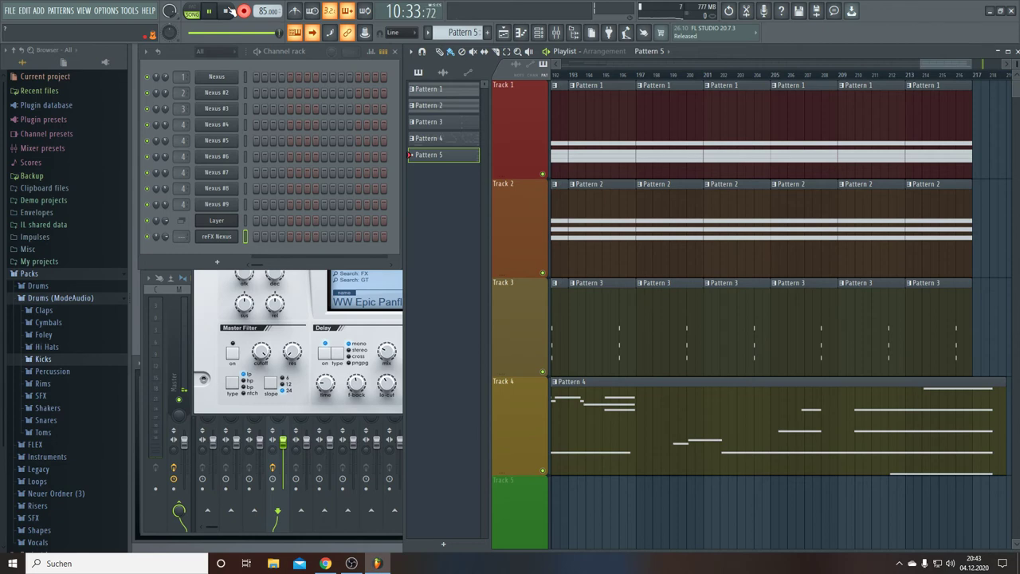
left_click(229, 12)
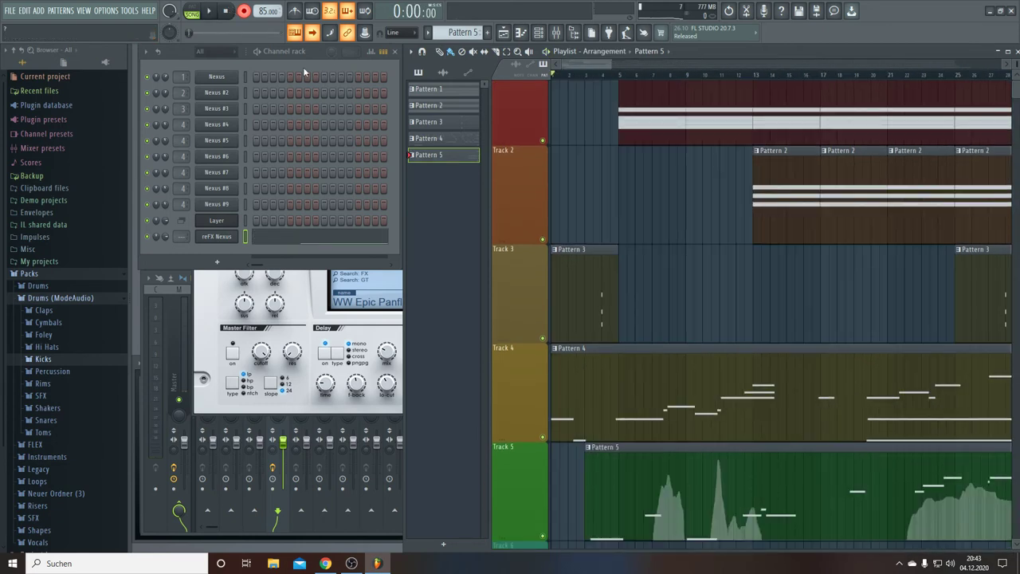
Play the song from the start and review the opening bars of the arrangement with Pattern 5 included.
left_click_drag(610, 67, 484, 64)
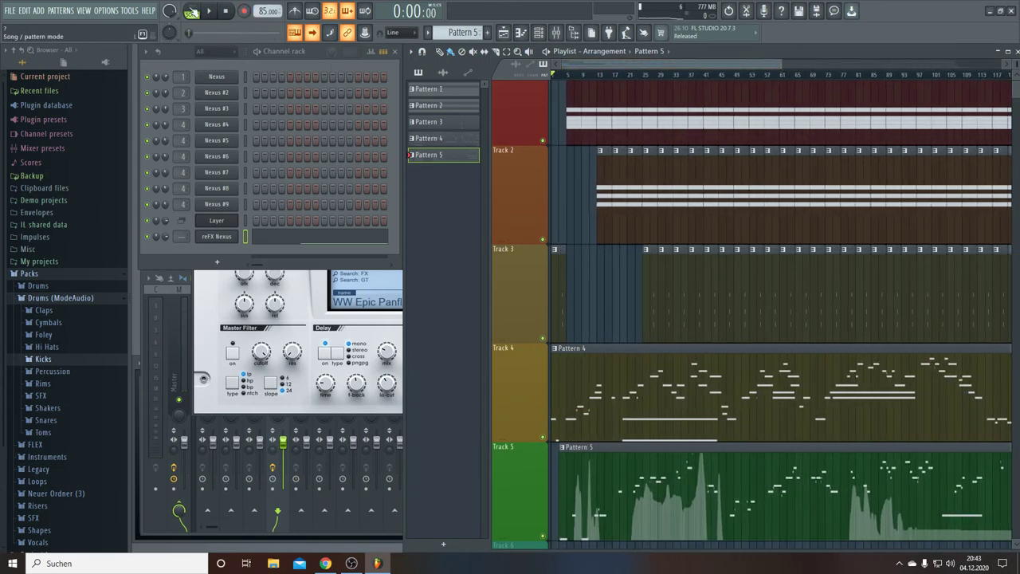
left_click(211, 17)
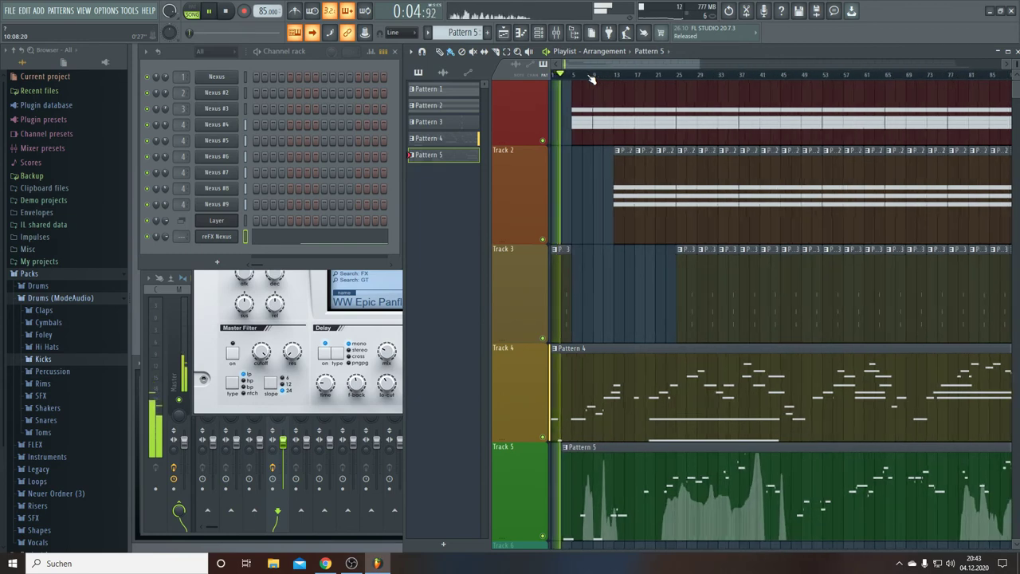
scroll(592, 78, "up", 8)
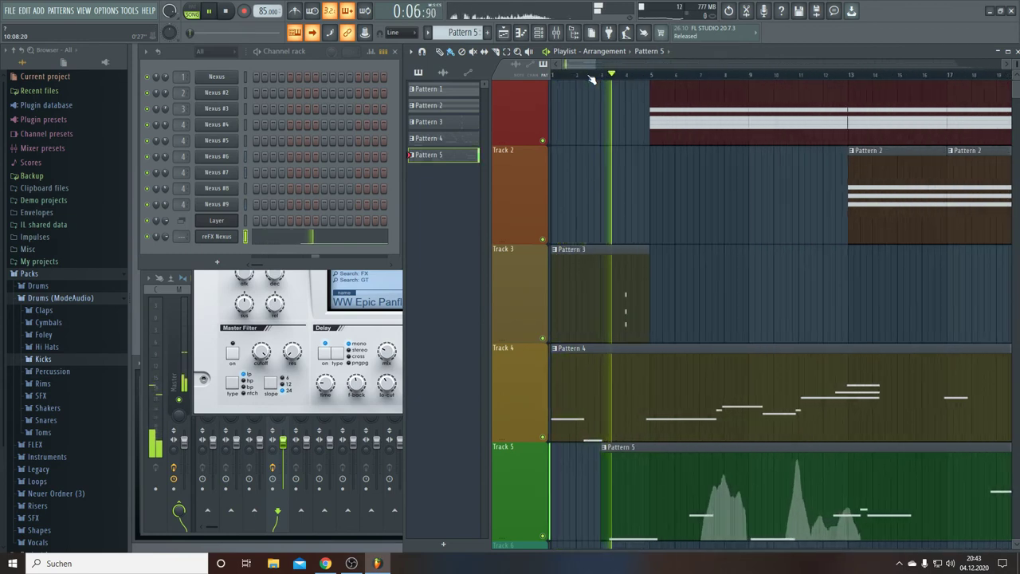
scroll(592, 78, "up", 2)
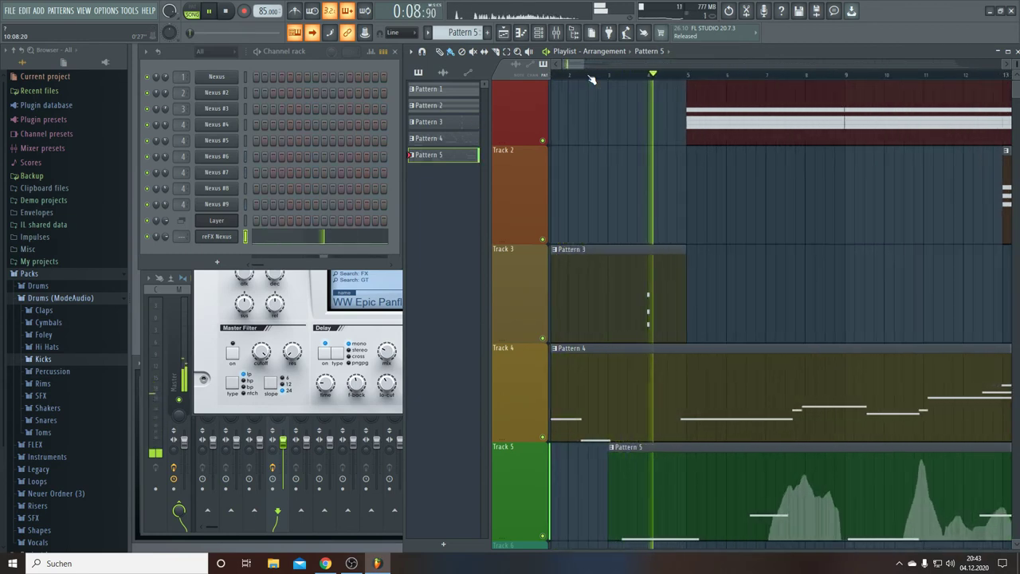
scroll(557, 67, "left", 1)
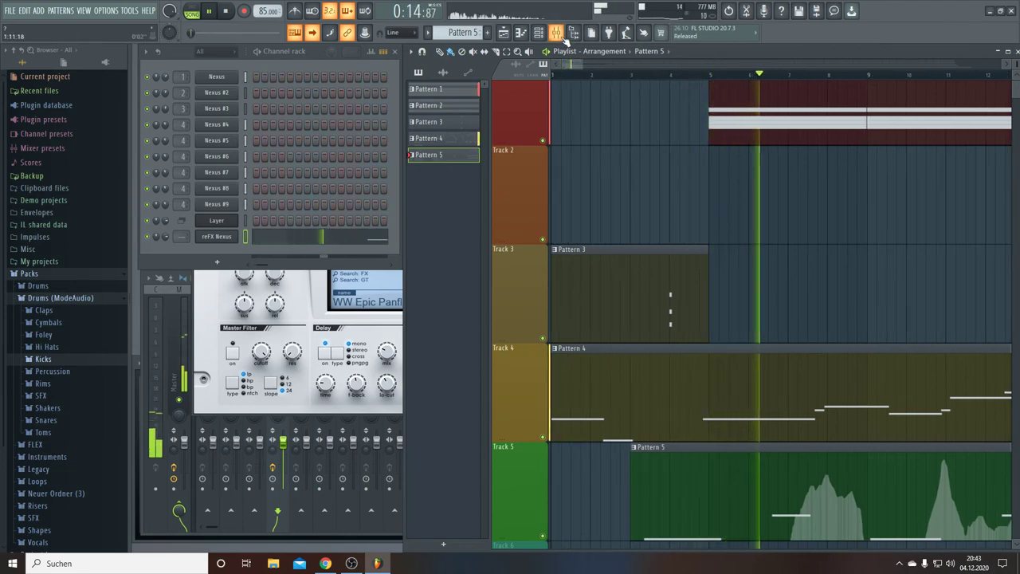
Open the Master track's Fruity Parametric EQ 2 and place its window above the mixer.
key("F9")
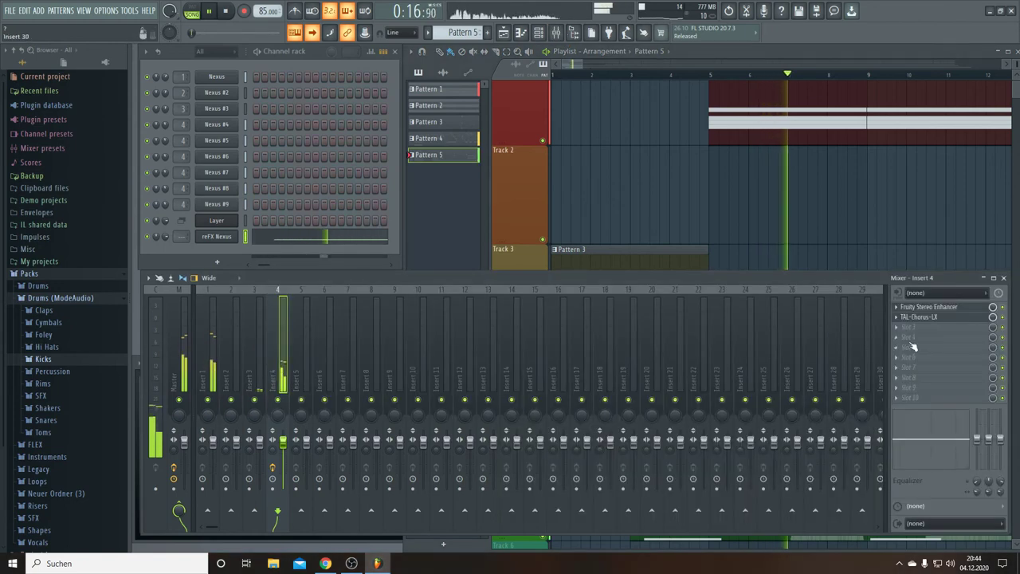
left_click(183, 320)
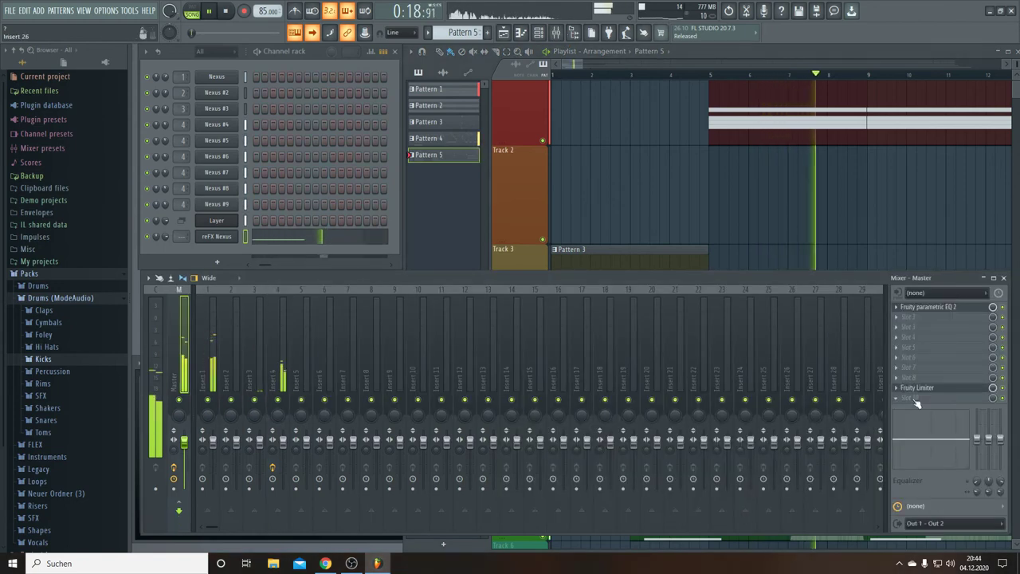
left_click(931, 307)
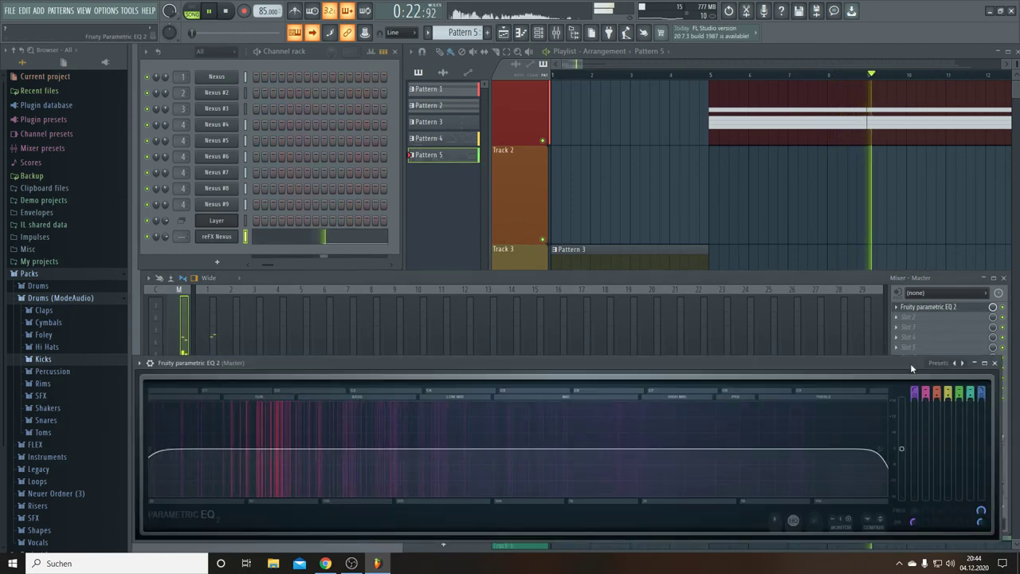
left_click_drag(911, 364, 918, 67)
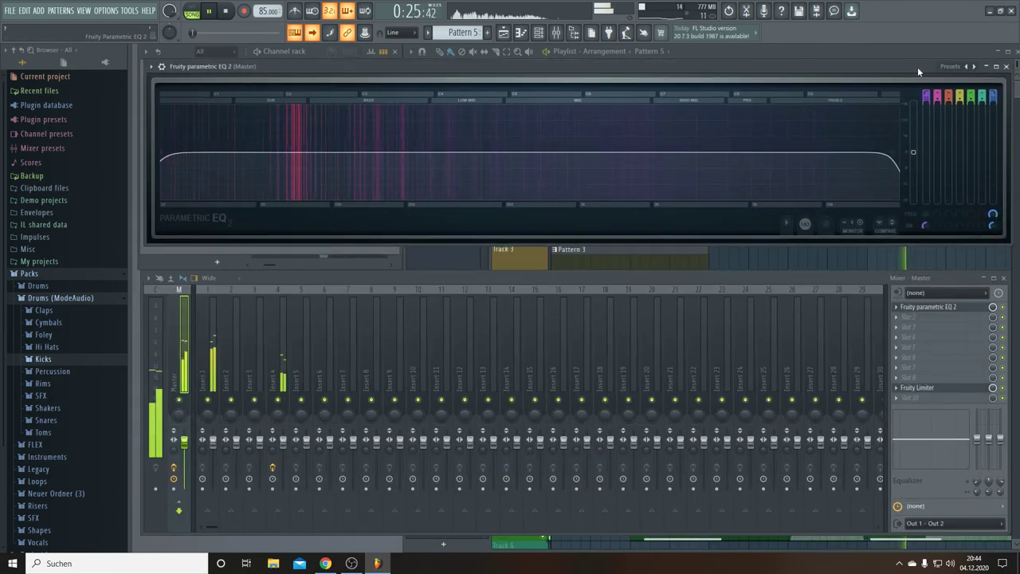
Open the Master track's Fruity Limiter, hide the mixer, and widen the limiter window below the EQ to watch the levels.
left_click(964, 389)
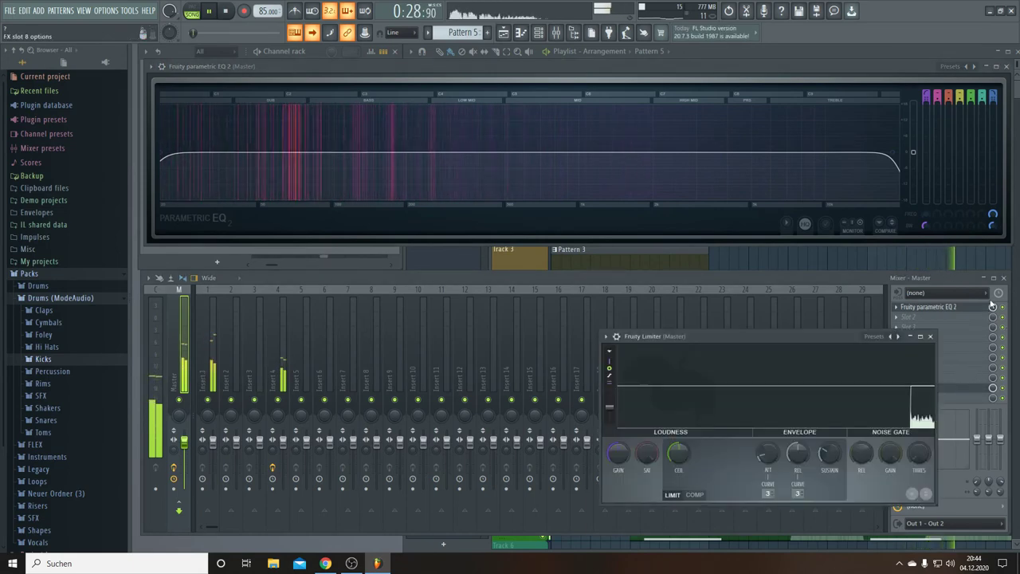
key("F9")
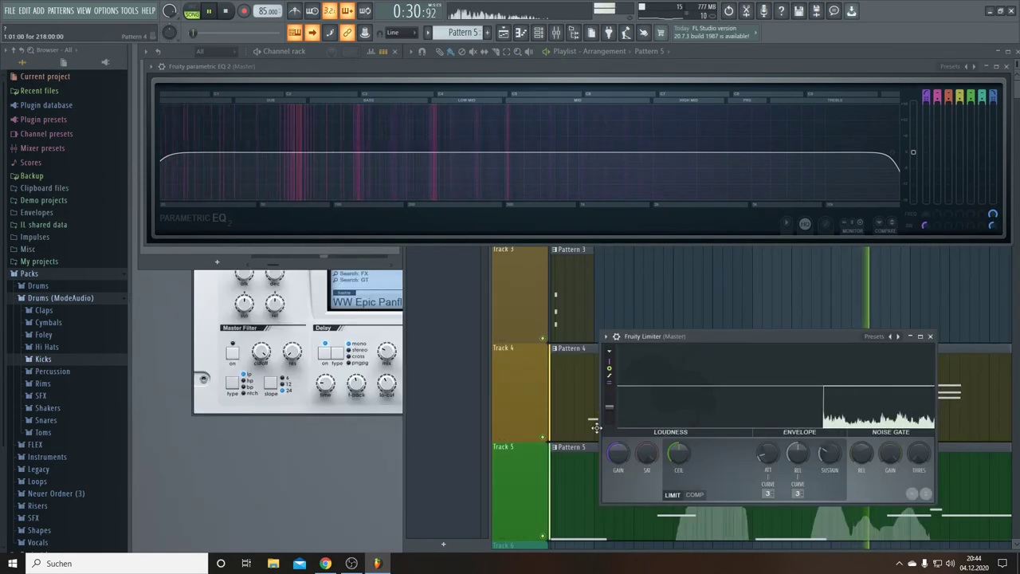
left_click_drag(603, 454, 142, 476)
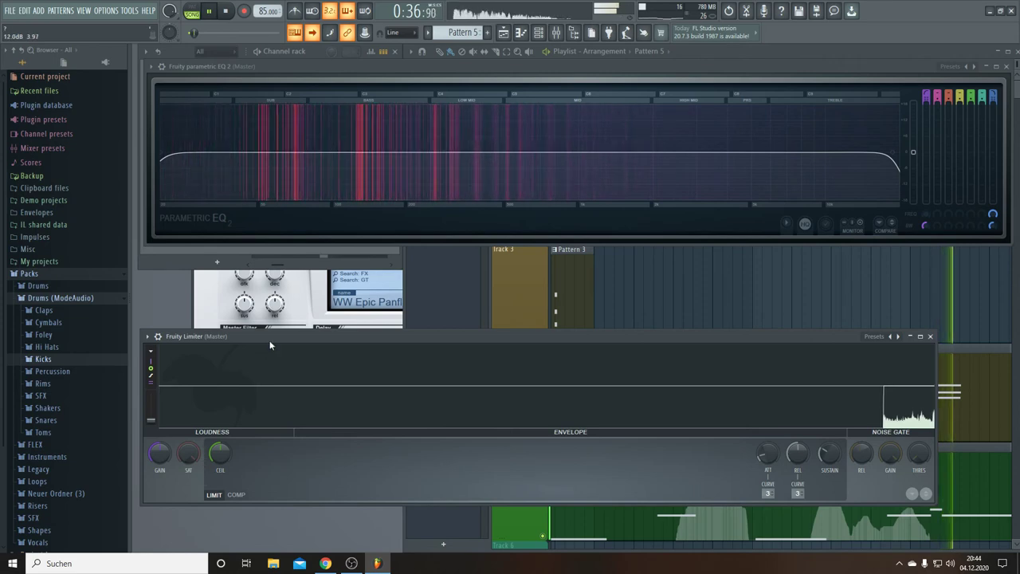
left_click_drag(269, 335, 288, 354)
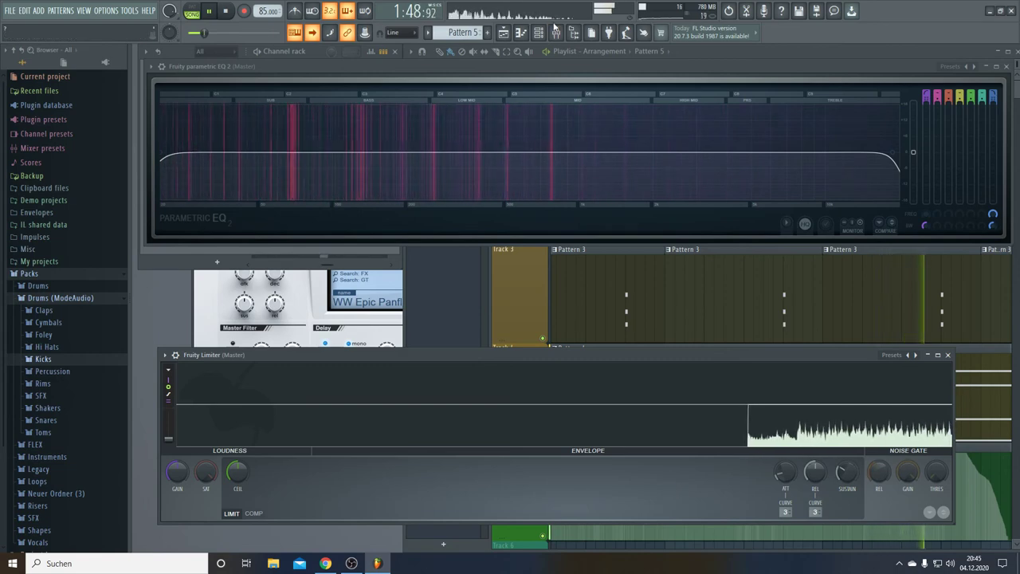
Show the mixer again and add Maximus to the second effect slot of the Master track.
key("F9")
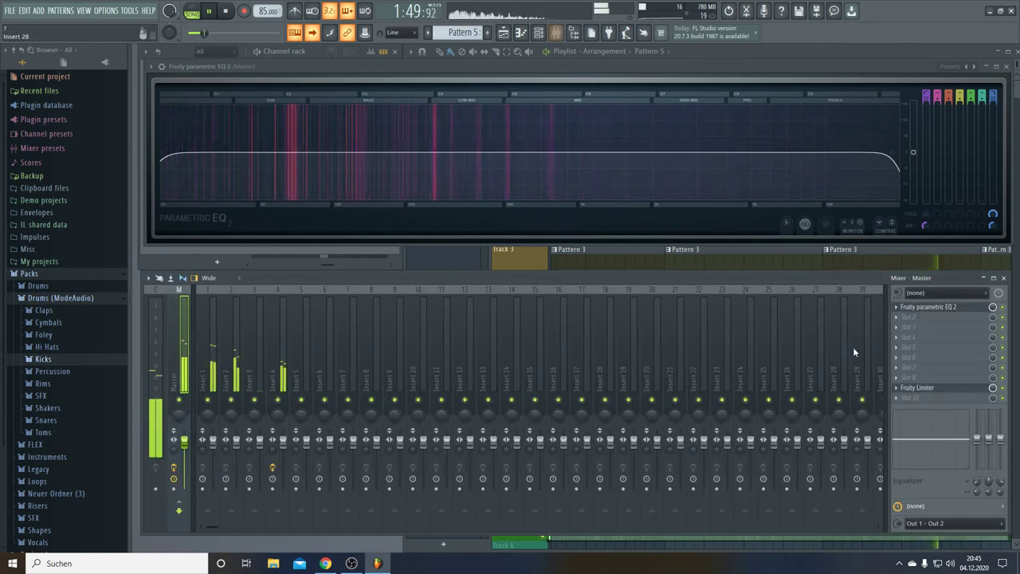
left_click(906, 318)
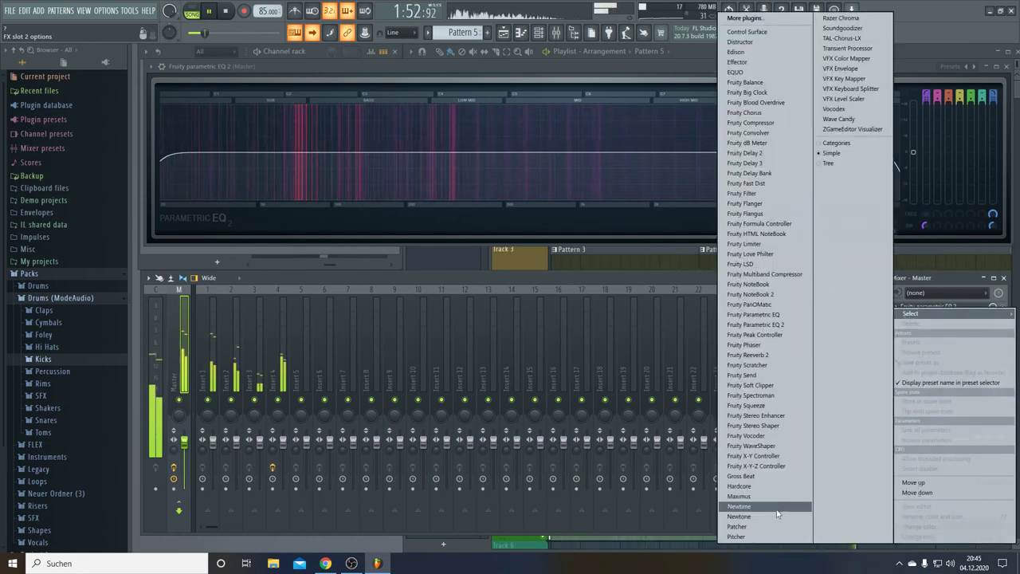
left_click(753, 496)
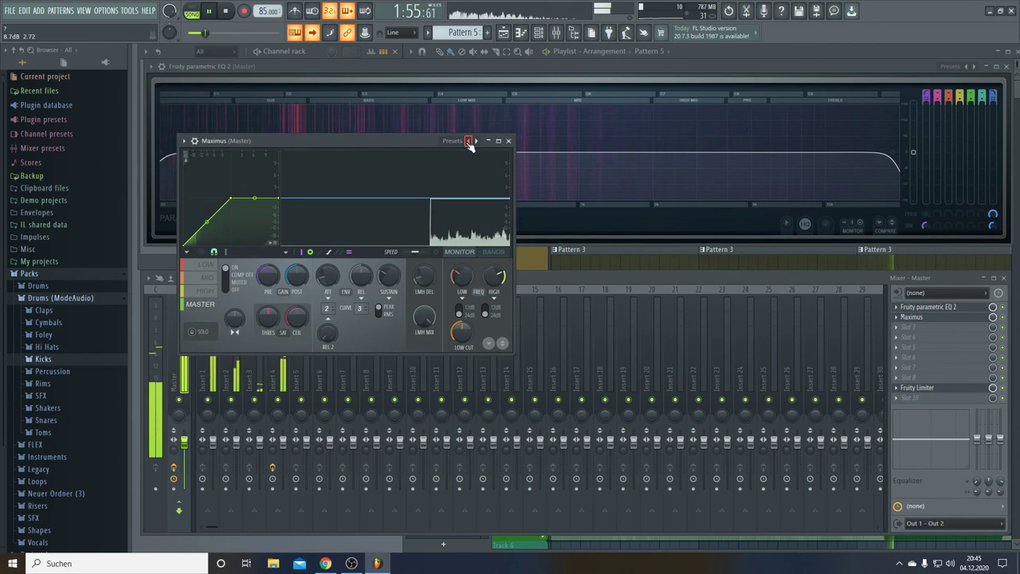
Stop playback, load the Clear master preset in Maximus, and set its master band to On.
key("space")
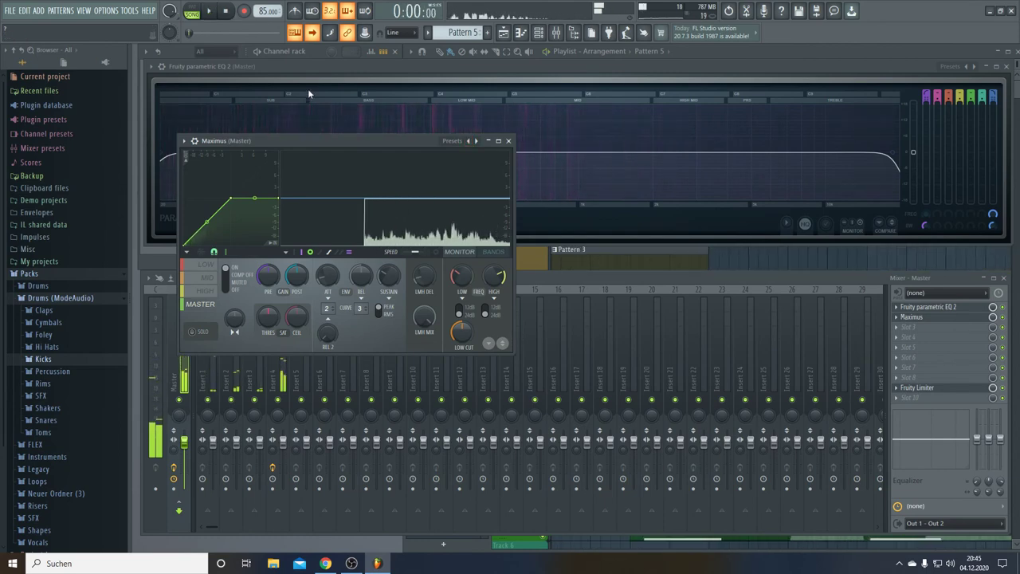
right_click(475, 143)
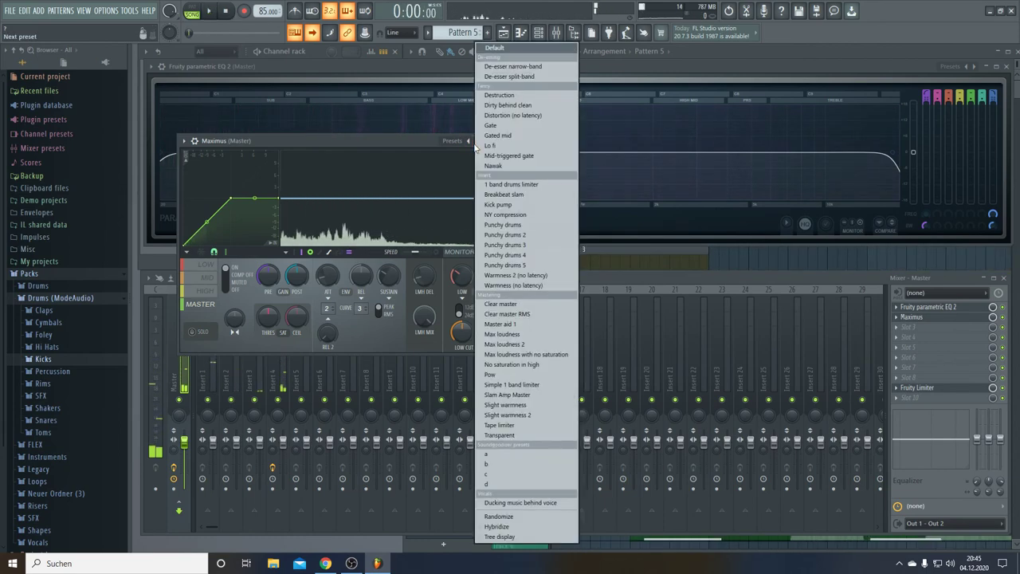
left_click(517, 304)
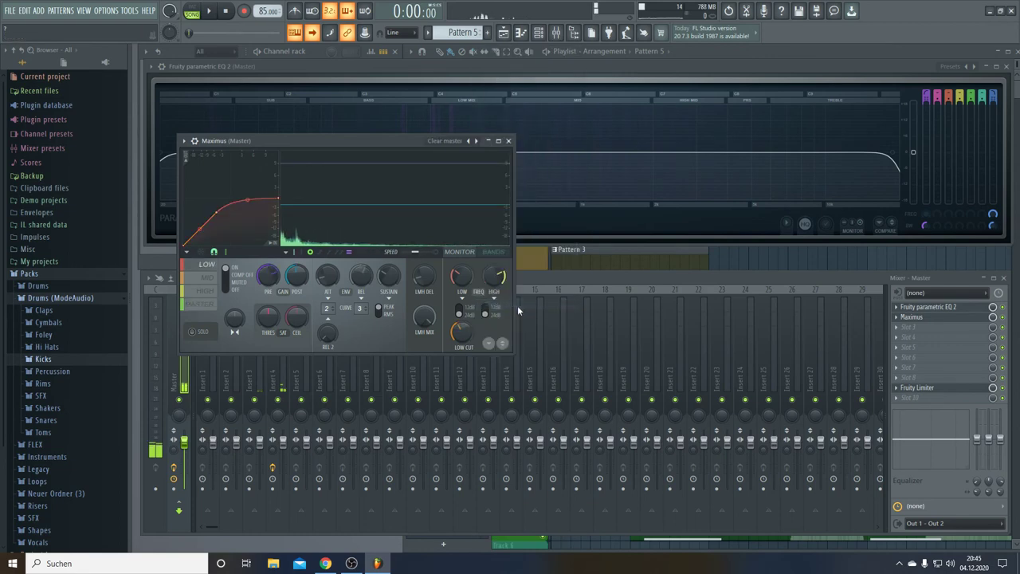
left_click(205, 310)
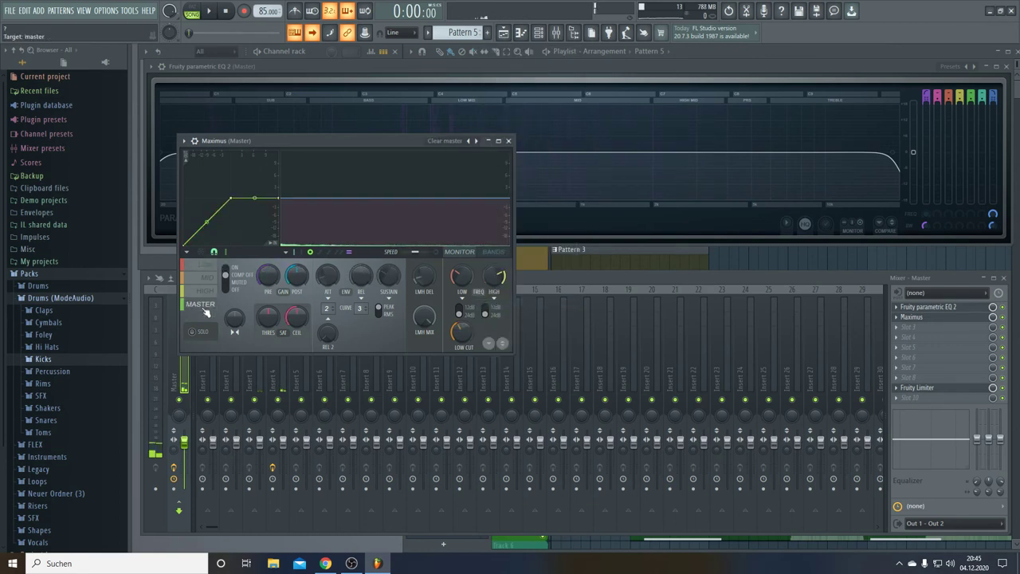
left_click(230, 269)
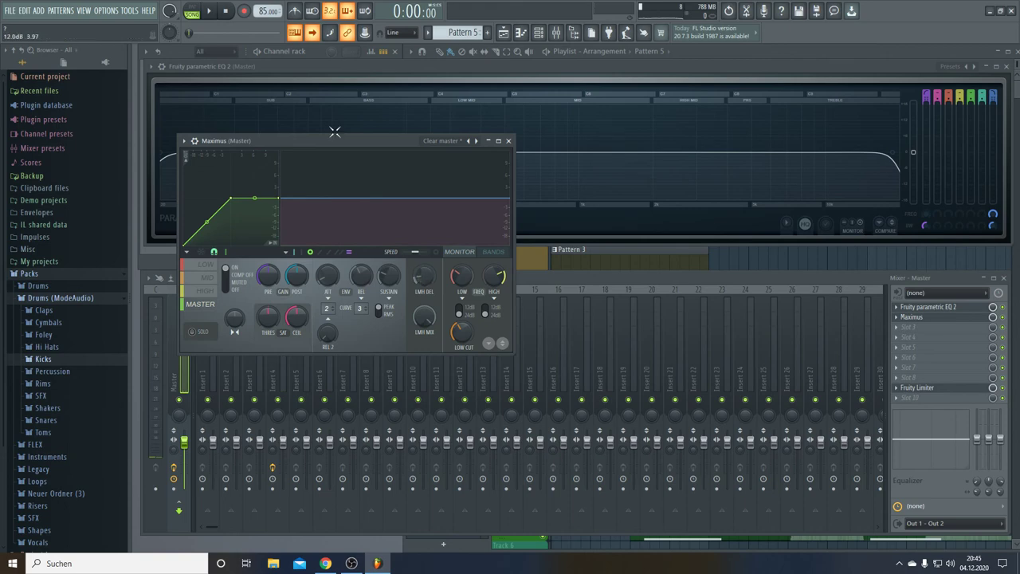
During playback, bend the lower segment of the Maximus master curve slightly upward and bring up the Fruity Limiter.
left_click(215, 13)
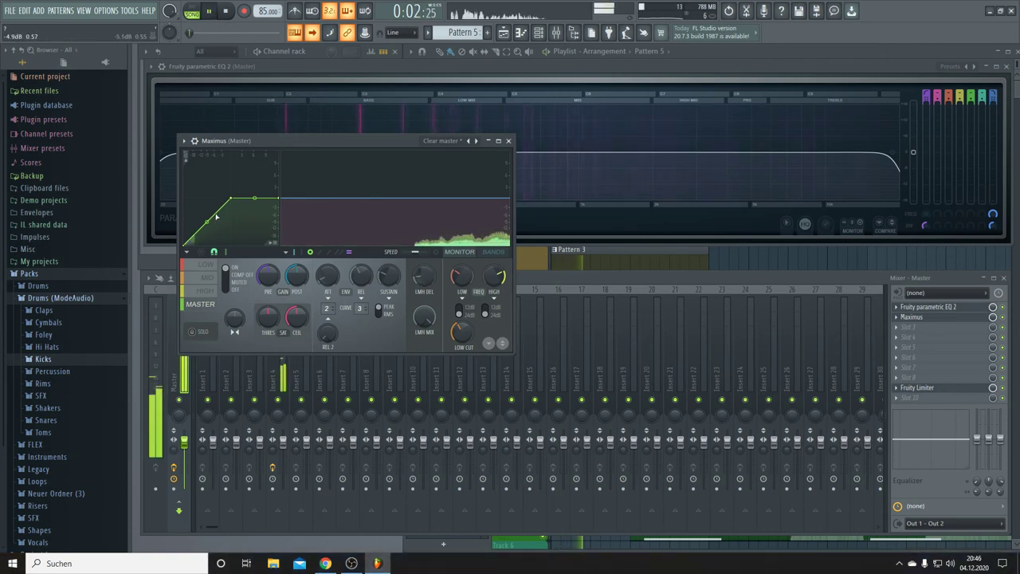
left_click_drag(206, 222, 207, 219)
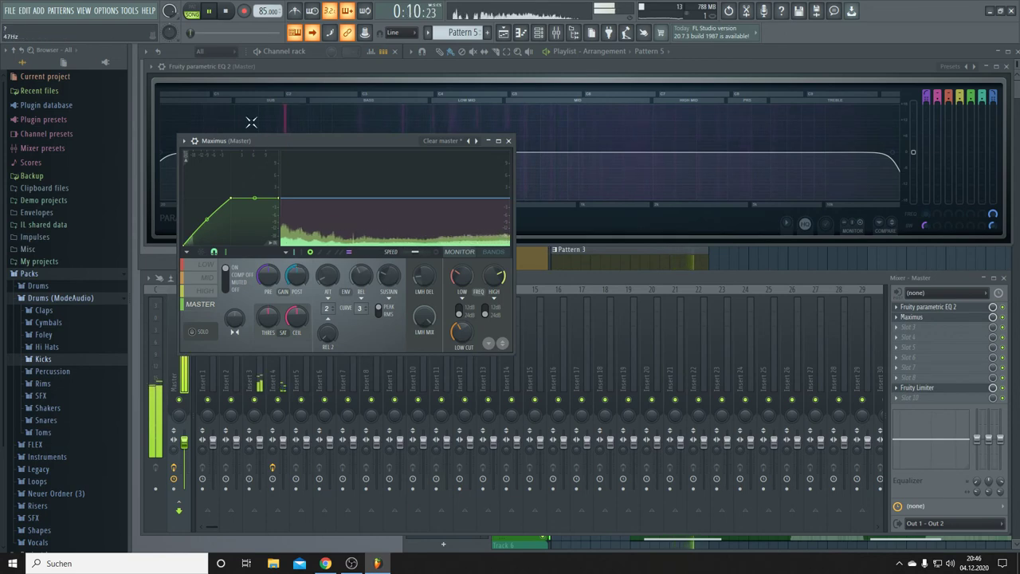
left_click(972, 402)
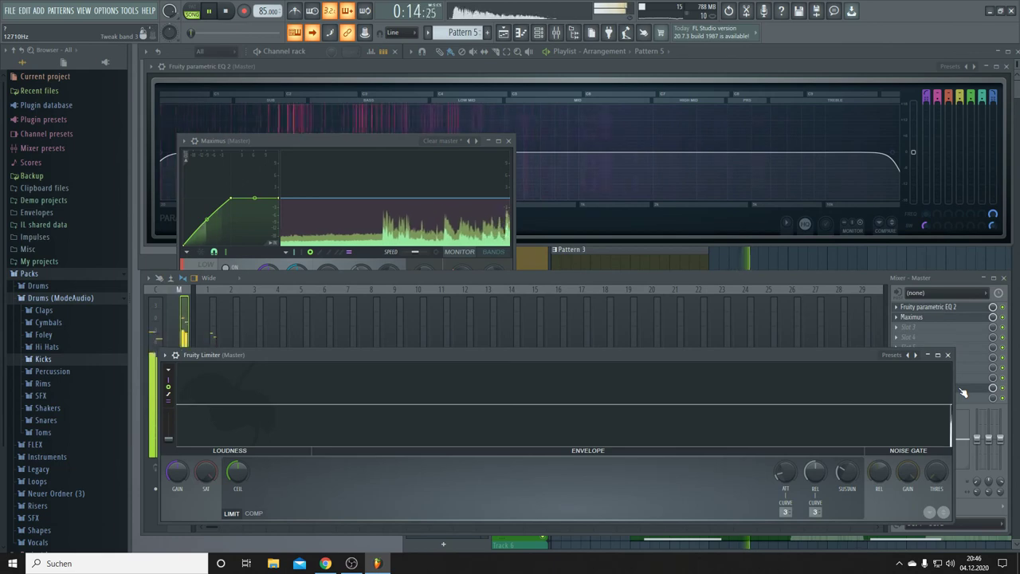
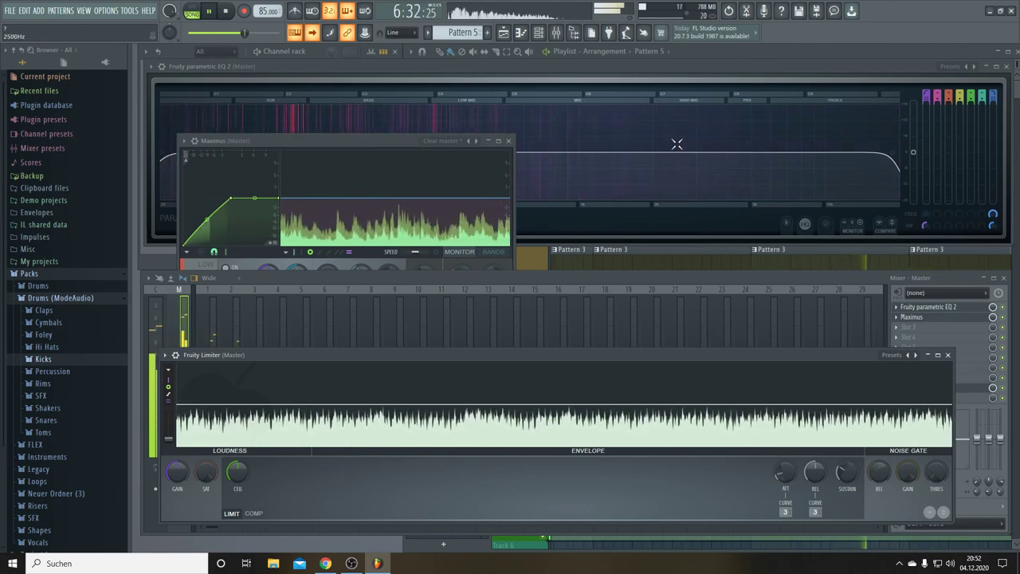
Open the project credits and change the project title to "around my Soul".
left_click(835, 11)
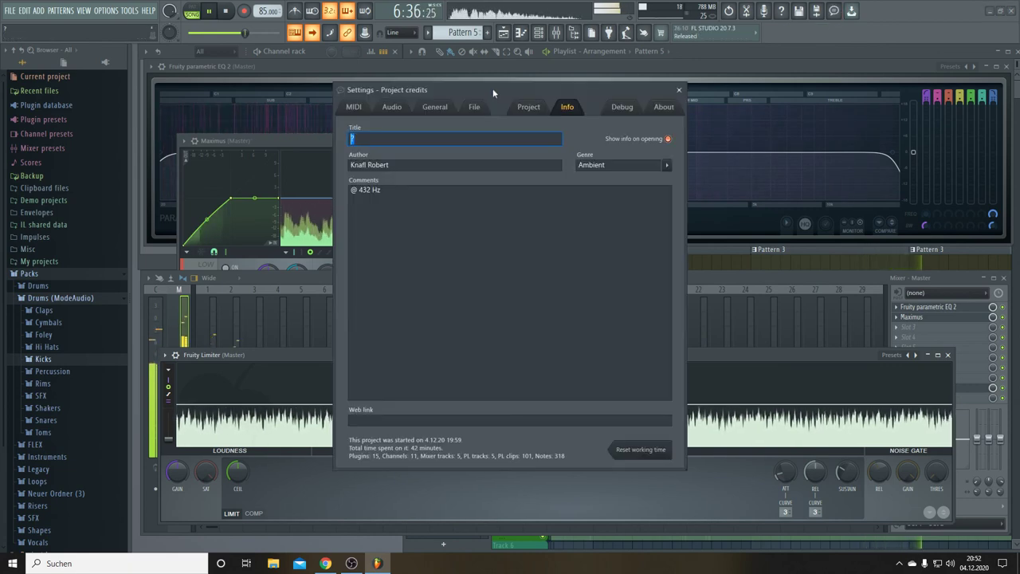
left_click_drag(493, 93, 516, 127)
left_click(407, 171)
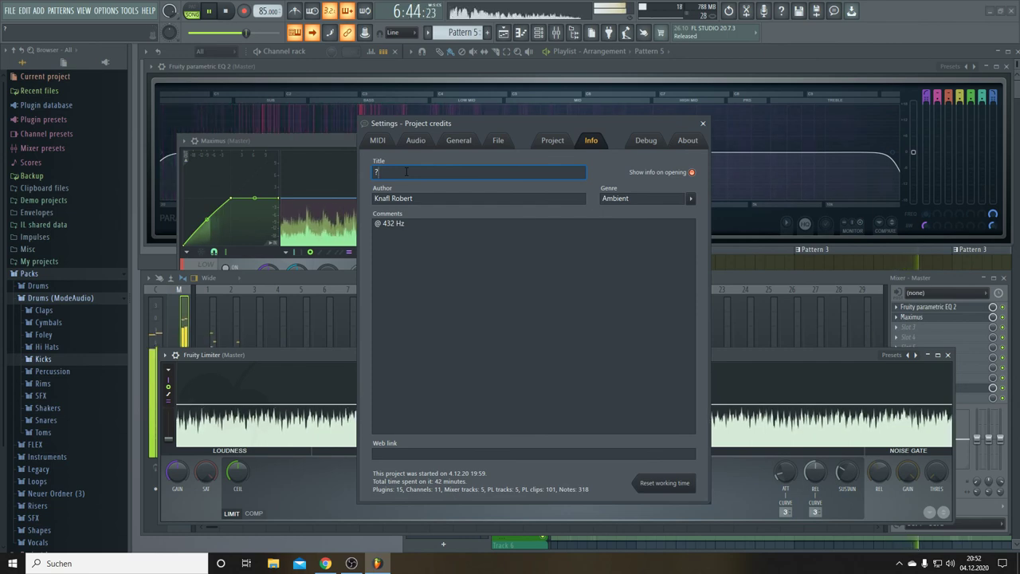
type("?")
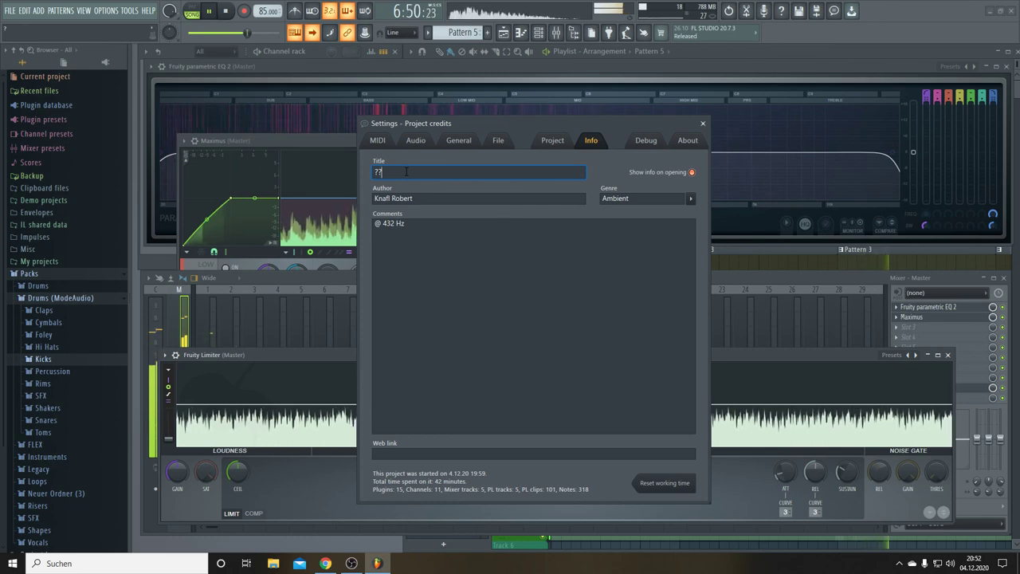
key("BackSpace")
key("BackSpace")
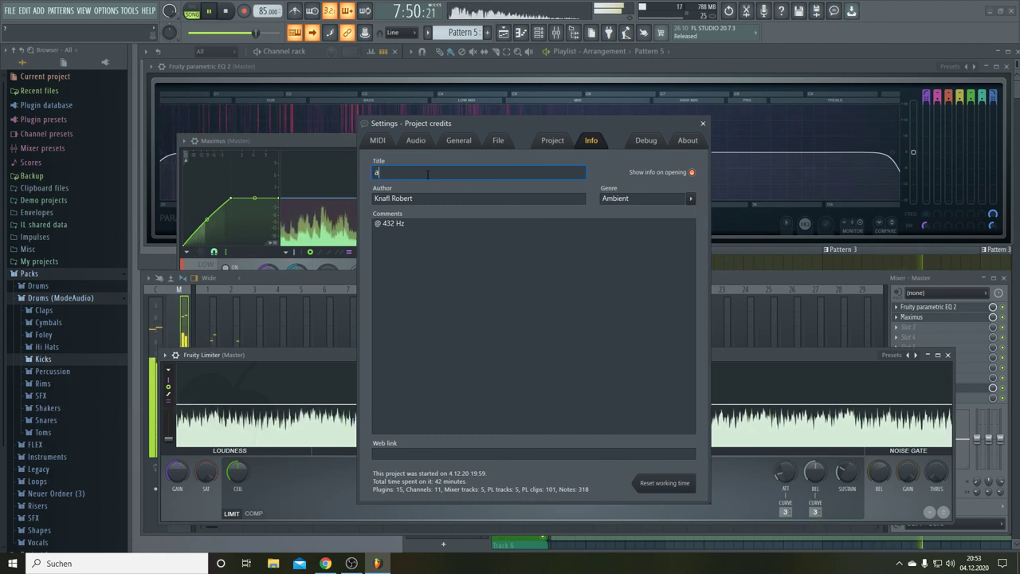
type("roun")
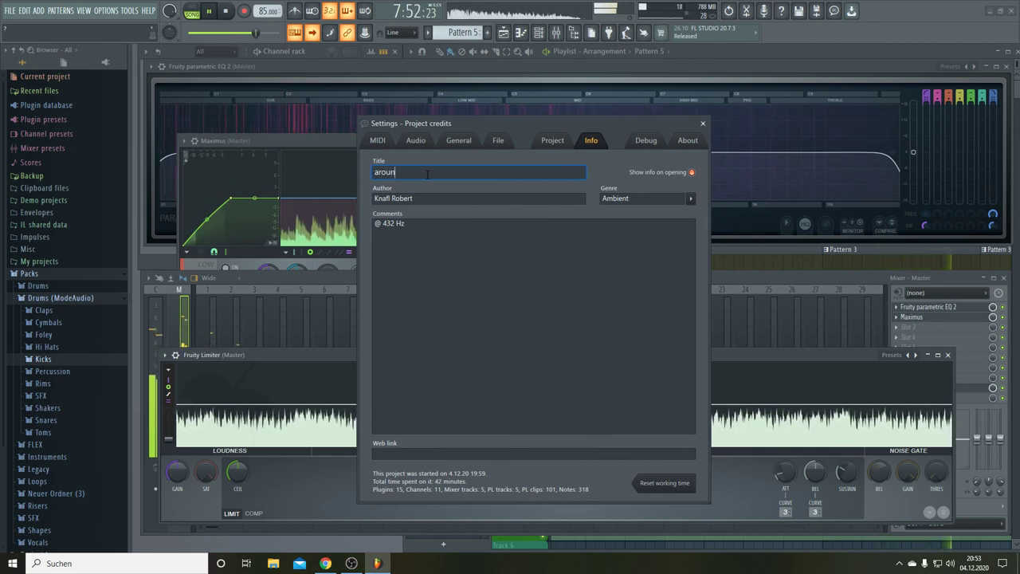
type("d my")
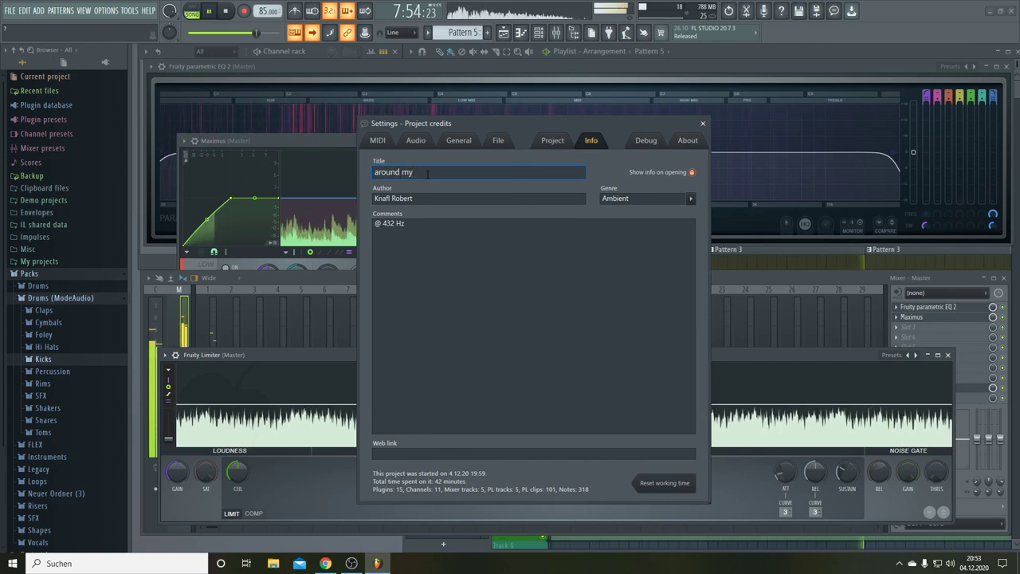
type(" Soul")
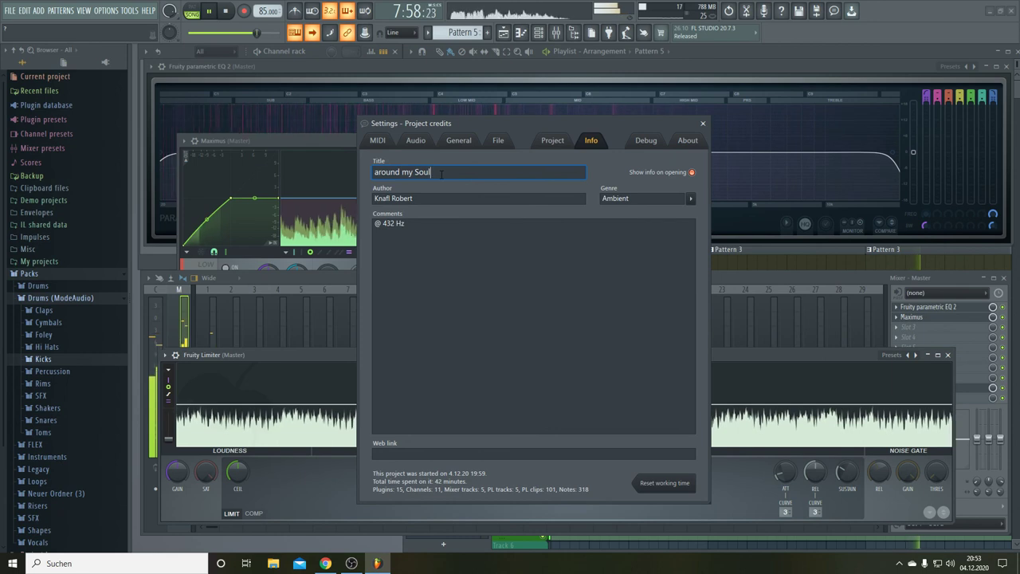
Copy the project title "around my Soul" from the project credits and open the dialog for saving the project under a new name.
left_click_drag(444, 172, 371, 172)
key("ctrl+c")
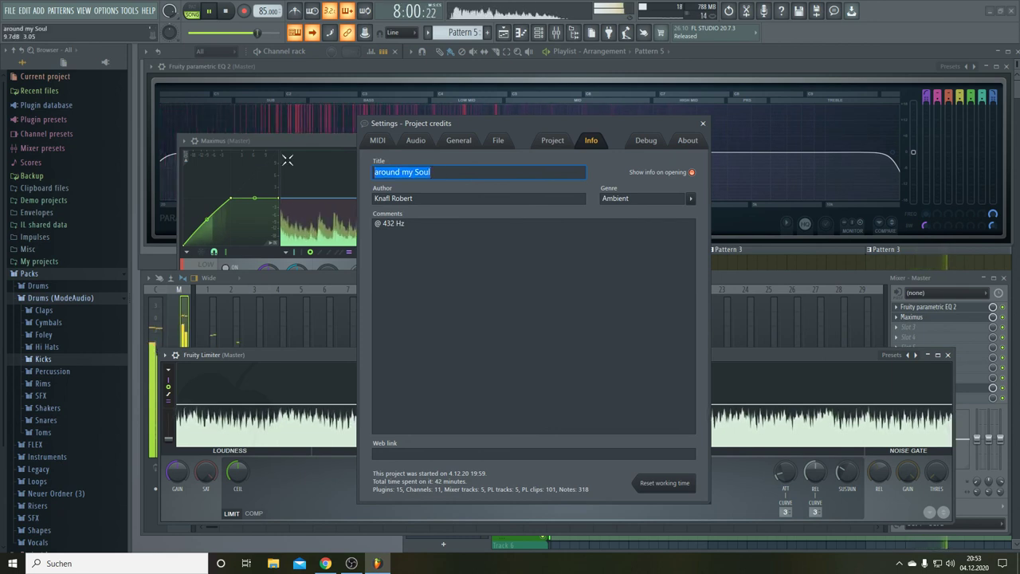
left_click(437, 172)
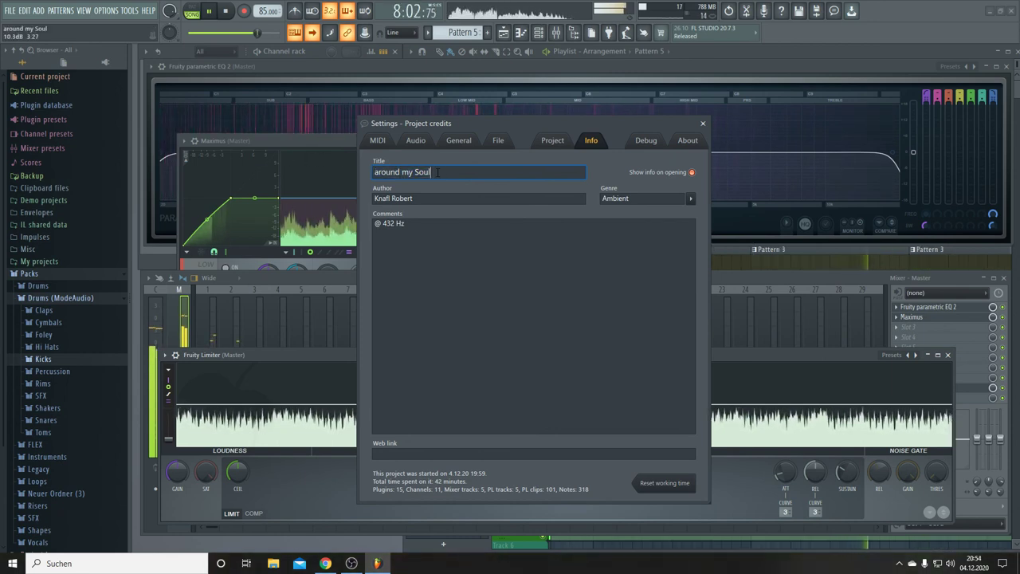
left_click(12, 11)
left_click(12, 11)
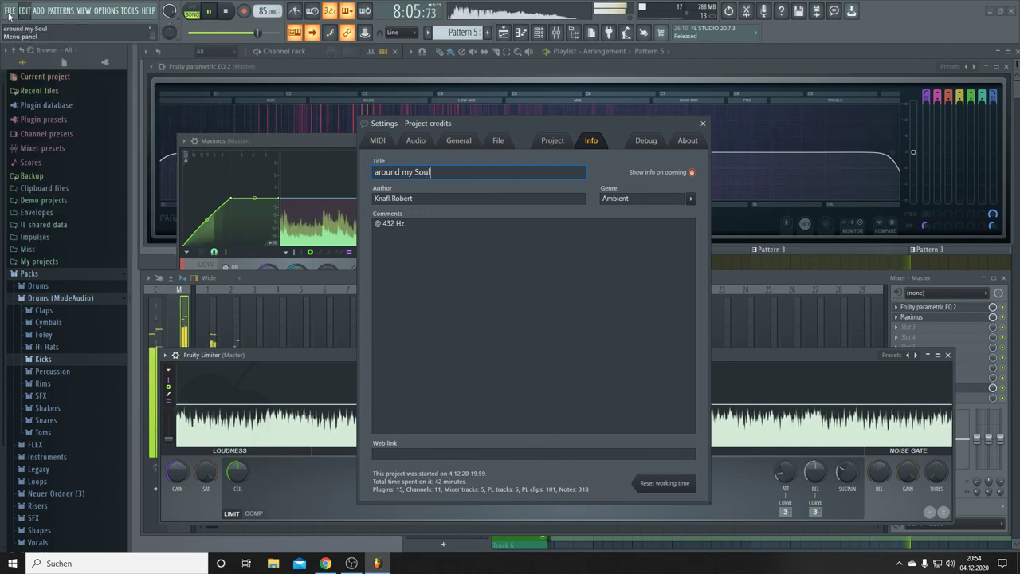
left_click(9, 15)
left_click(16, 60)
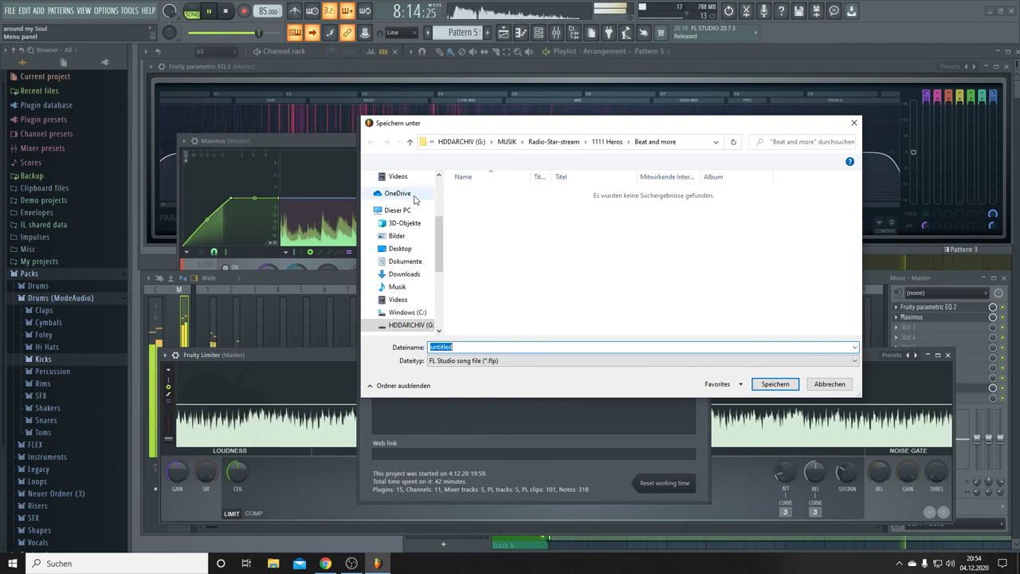
Save the project in the Projects folder as "around my Soul", using the copied title, and close the project credits.
scroll(428, 212, "up", 3)
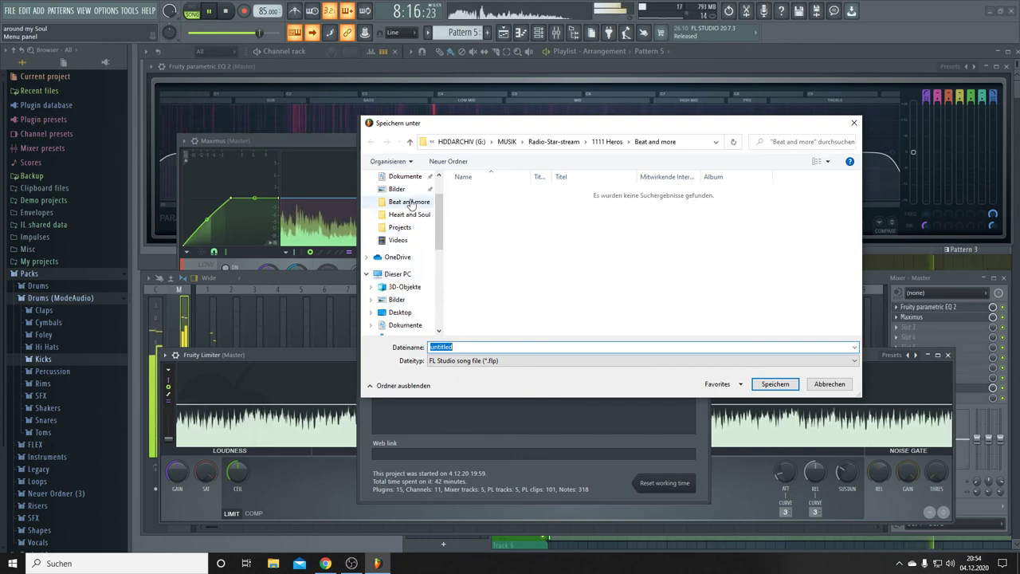
left_click(407, 227)
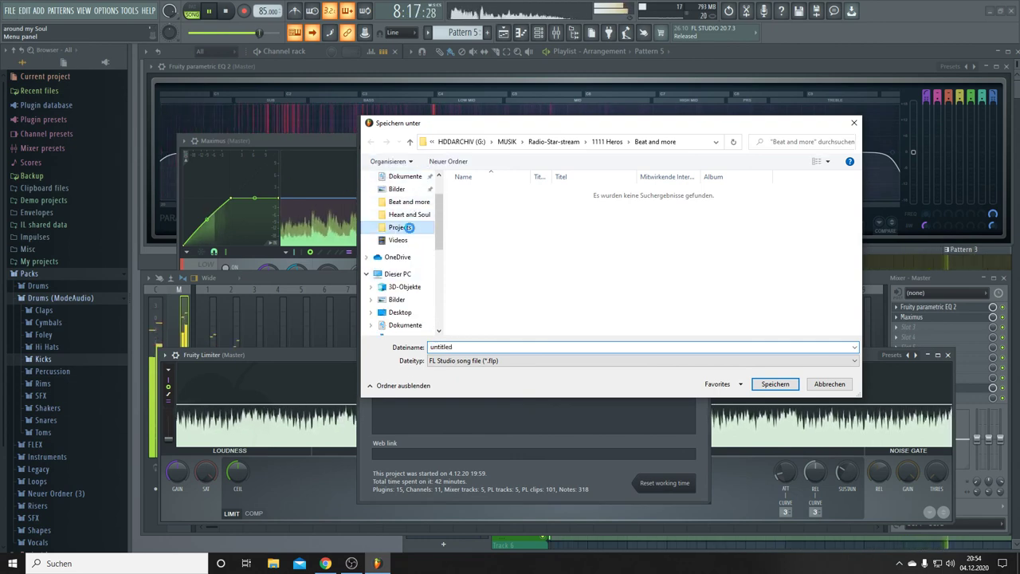
double_click(513, 345)
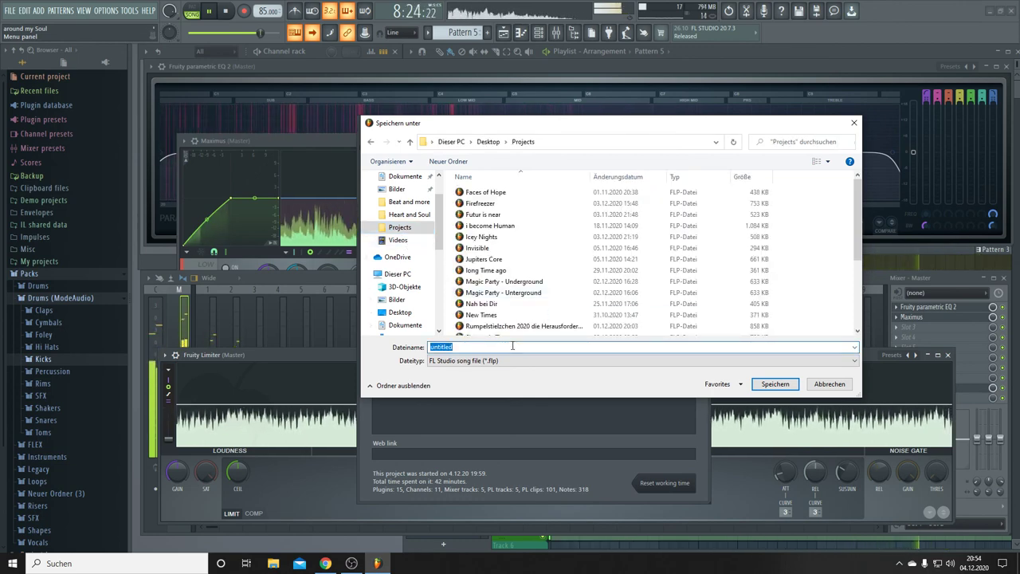
key("ctrl+v")
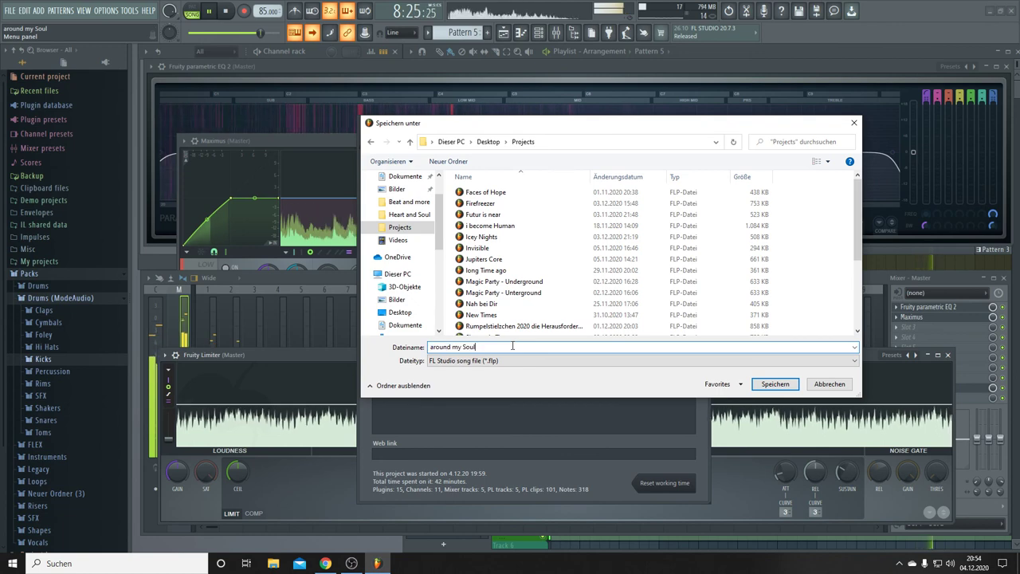
left_click(782, 385)
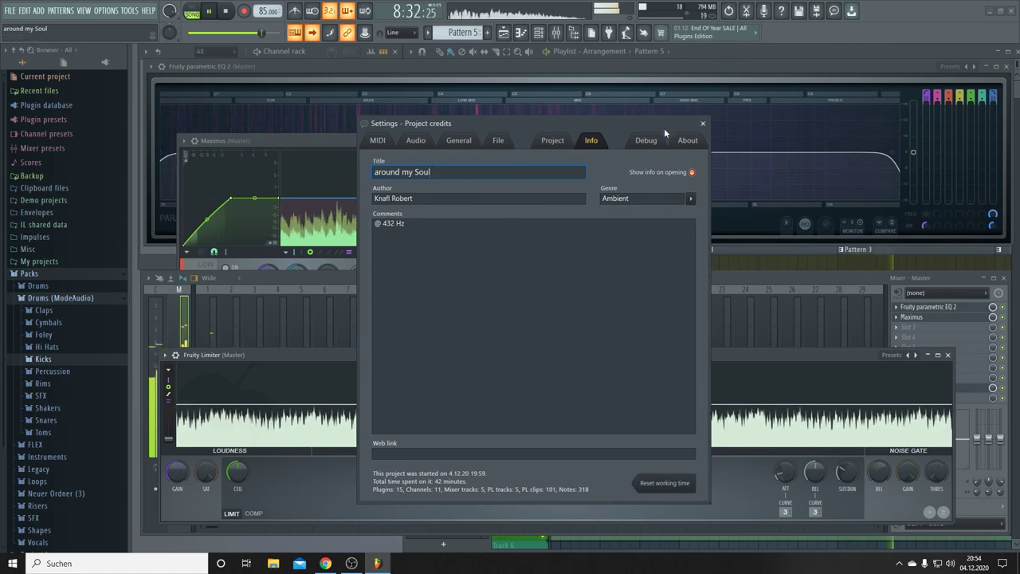
left_click(703, 125)
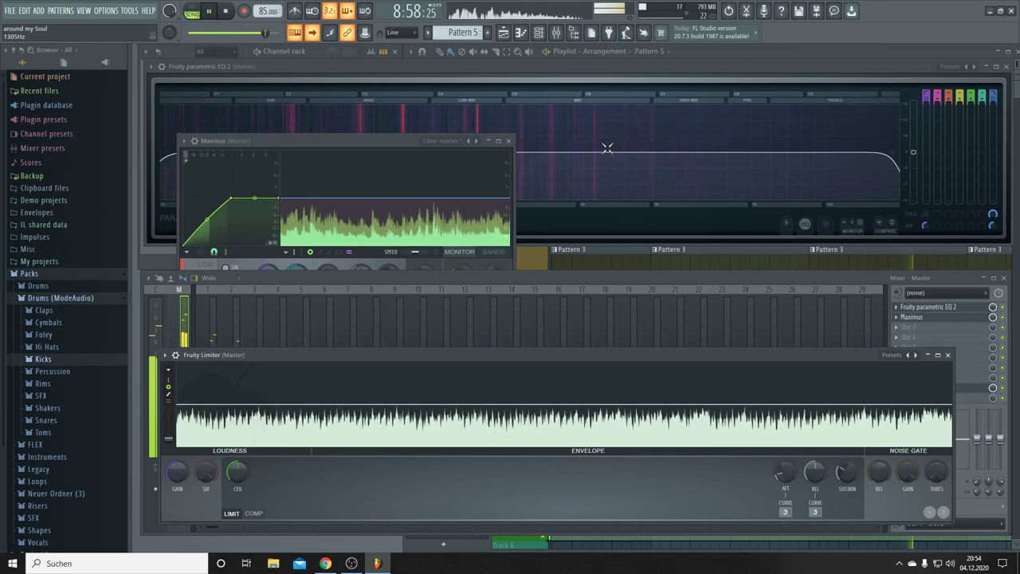
Bring the Playlist to the front during playback and show the whole arrangement across its full length.
left_click(610, 51)
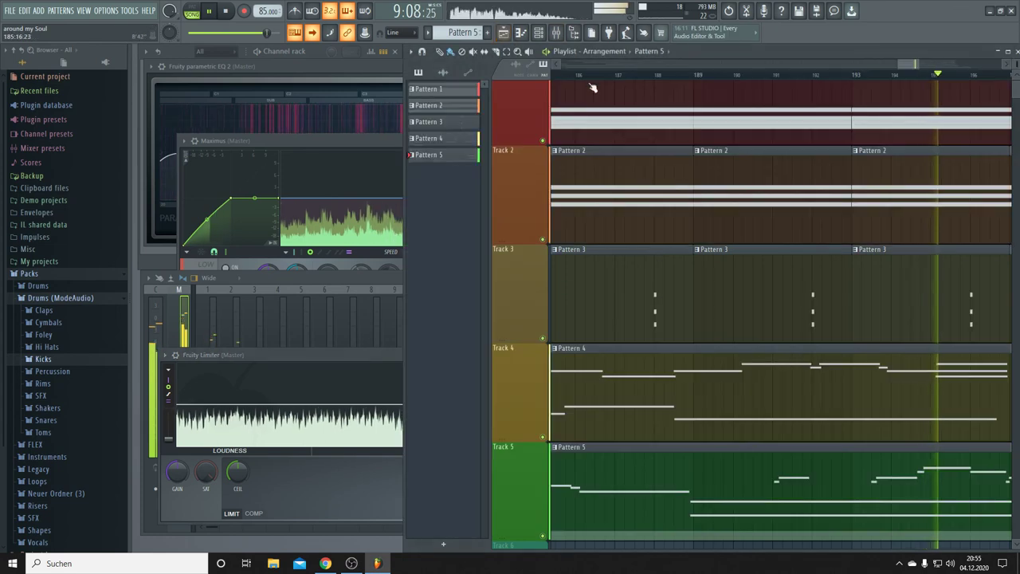
scroll(630, 80, "down", 3)
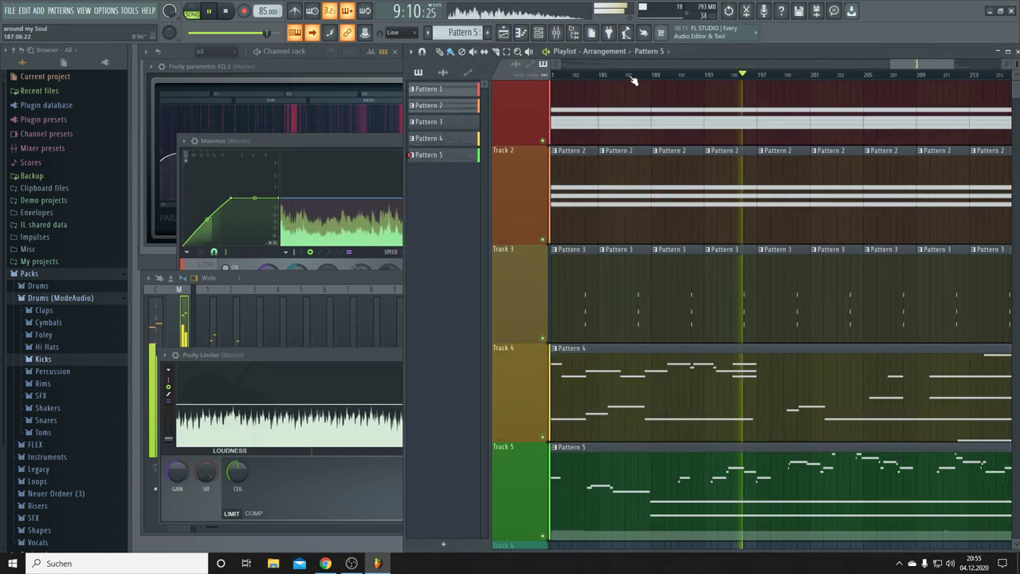
scroll(632, 80, "down", 5)
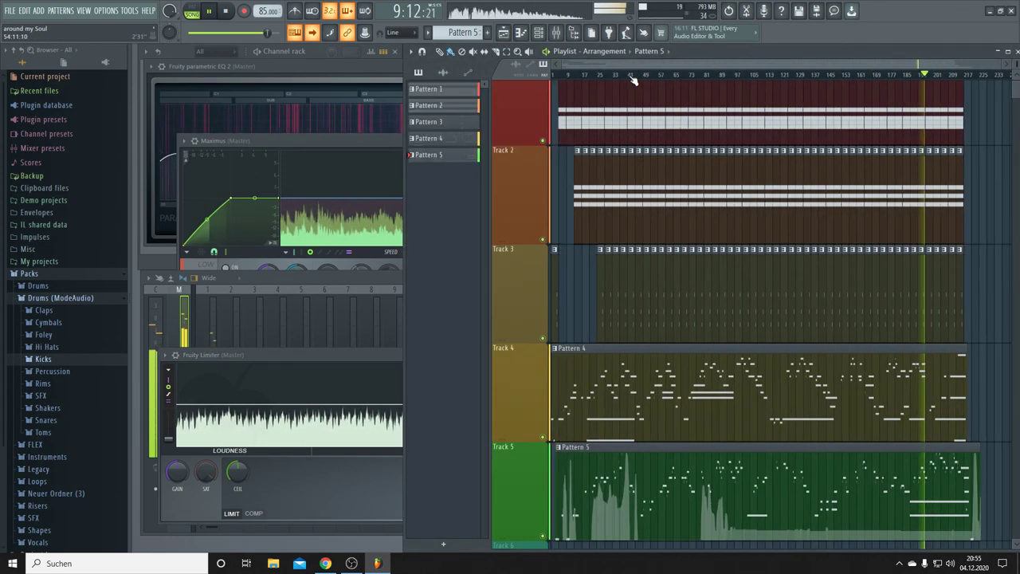
Display the project credits beside the Playlist while the song plays to its end, close them and stop playback.
left_click(833, 12)
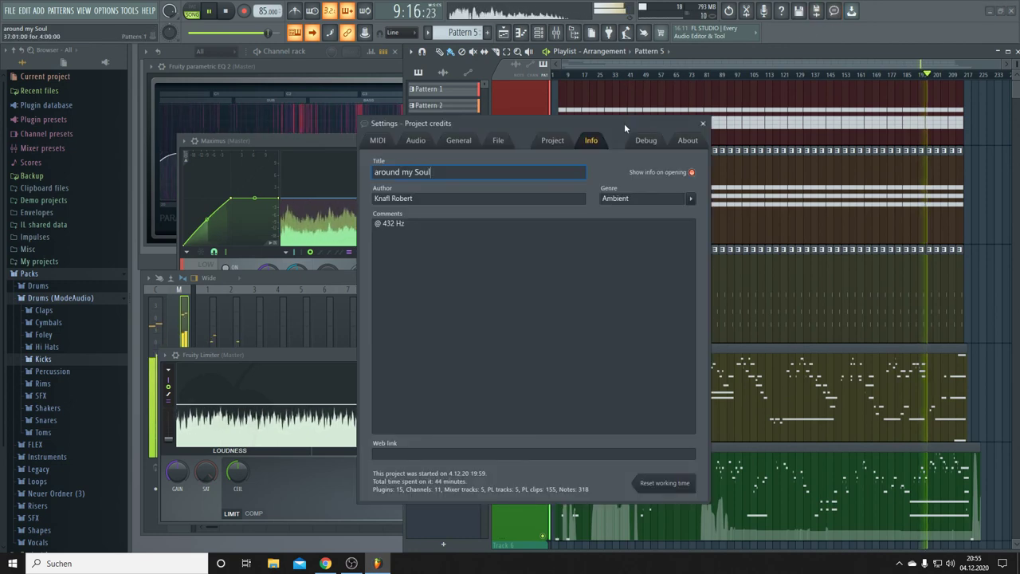
left_click_drag(624, 122, 405, 64)
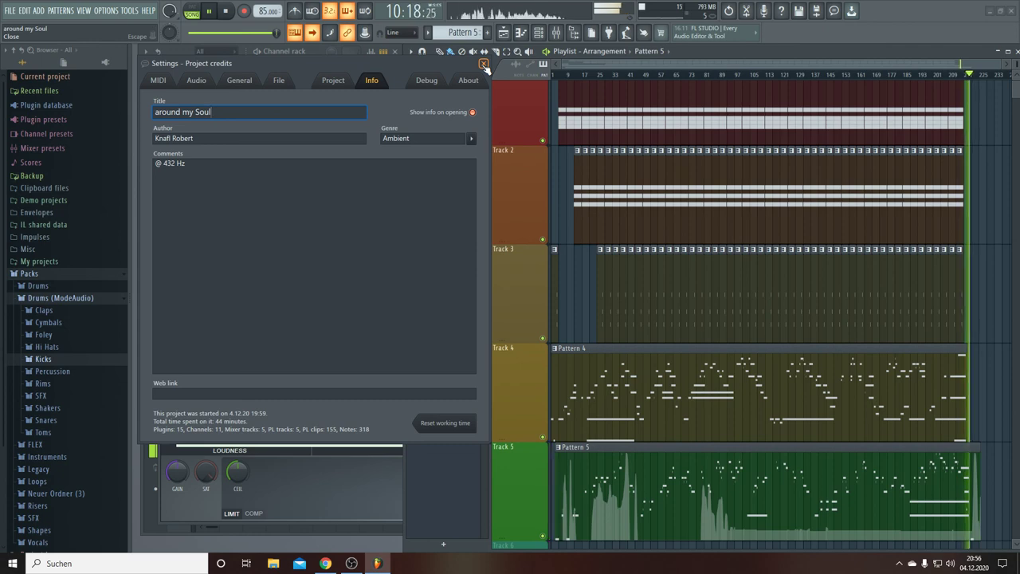
left_click(484, 64)
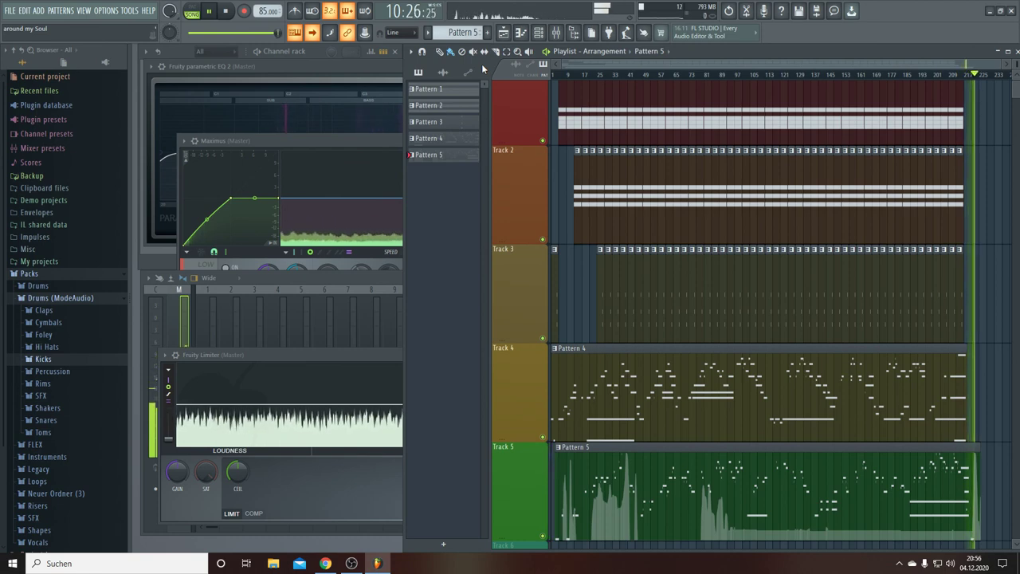
left_click(228, 14)
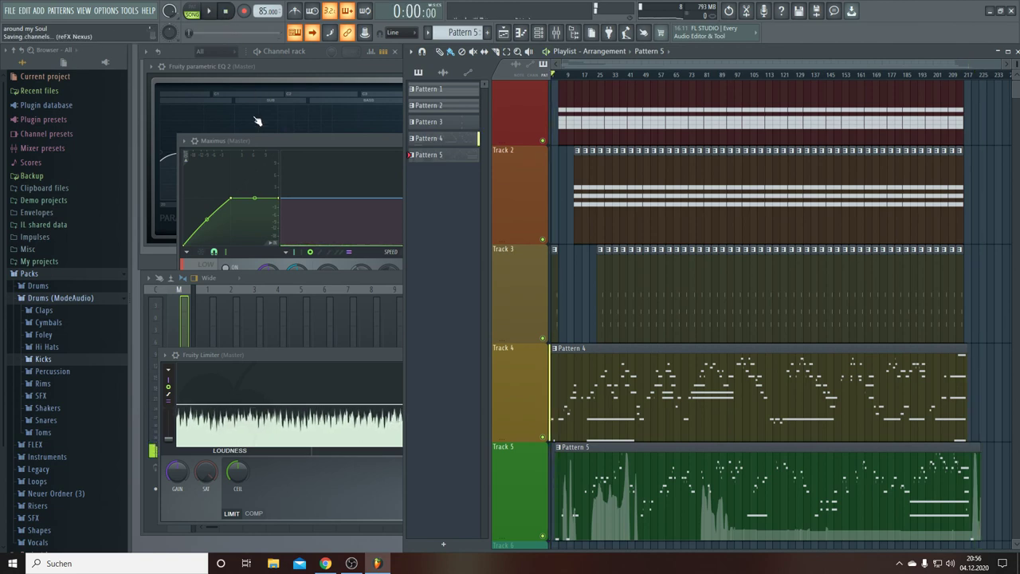
left_click(351, 564)
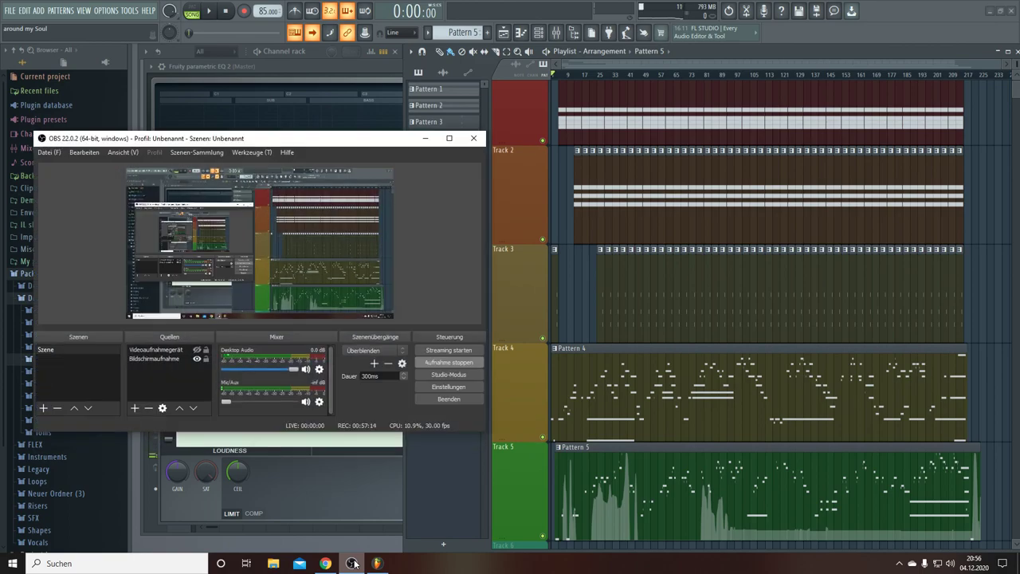